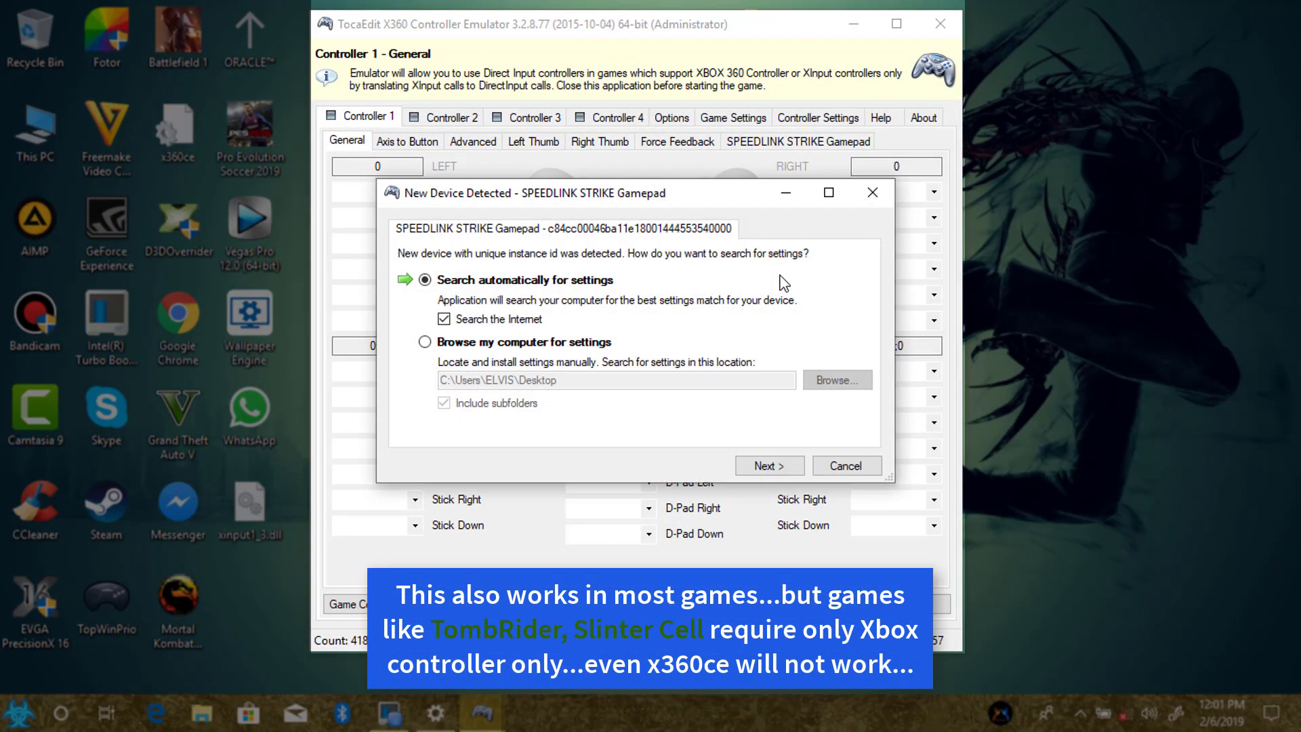
Browse the computer for the SPEEDLINK STRIKE Gamepad's settings, subfolders included, and finish the new device setup for Controller 1
{"action": "left_click", "coordinate": [538, 345]}
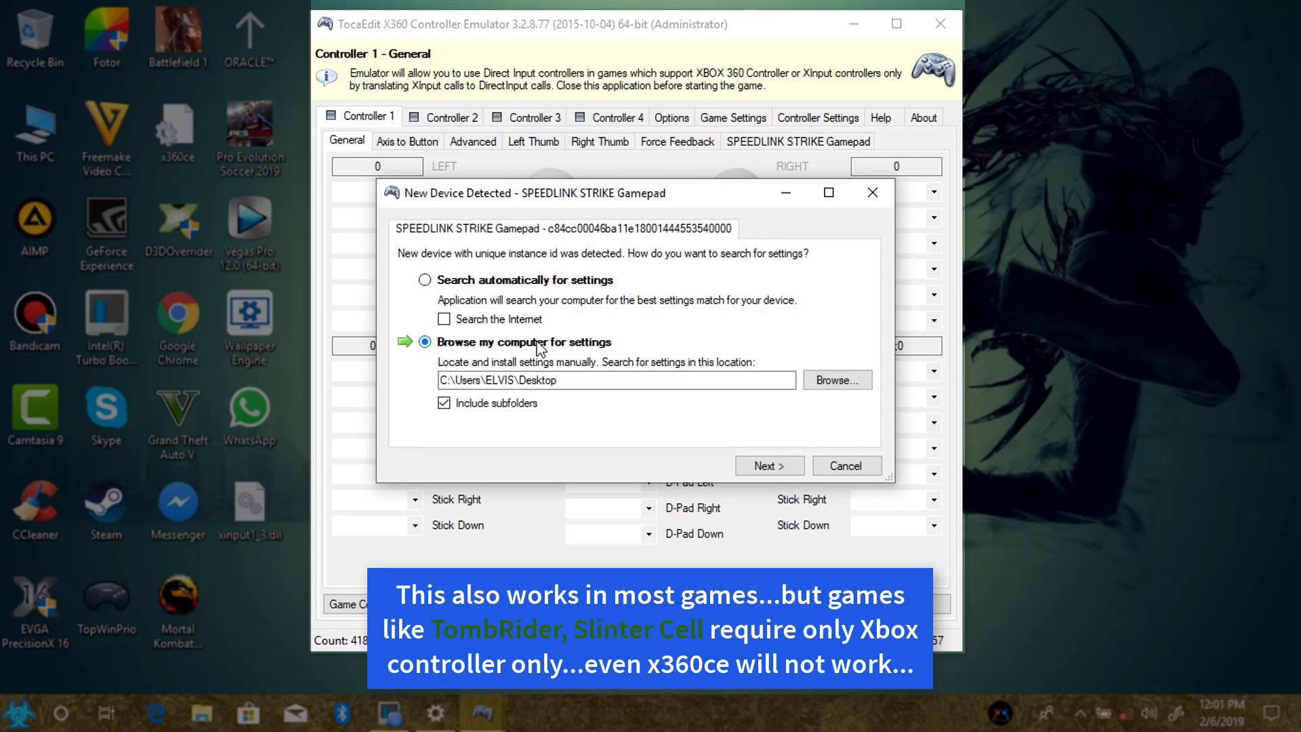
{"action": "left_click", "coordinate": [765, 466]}
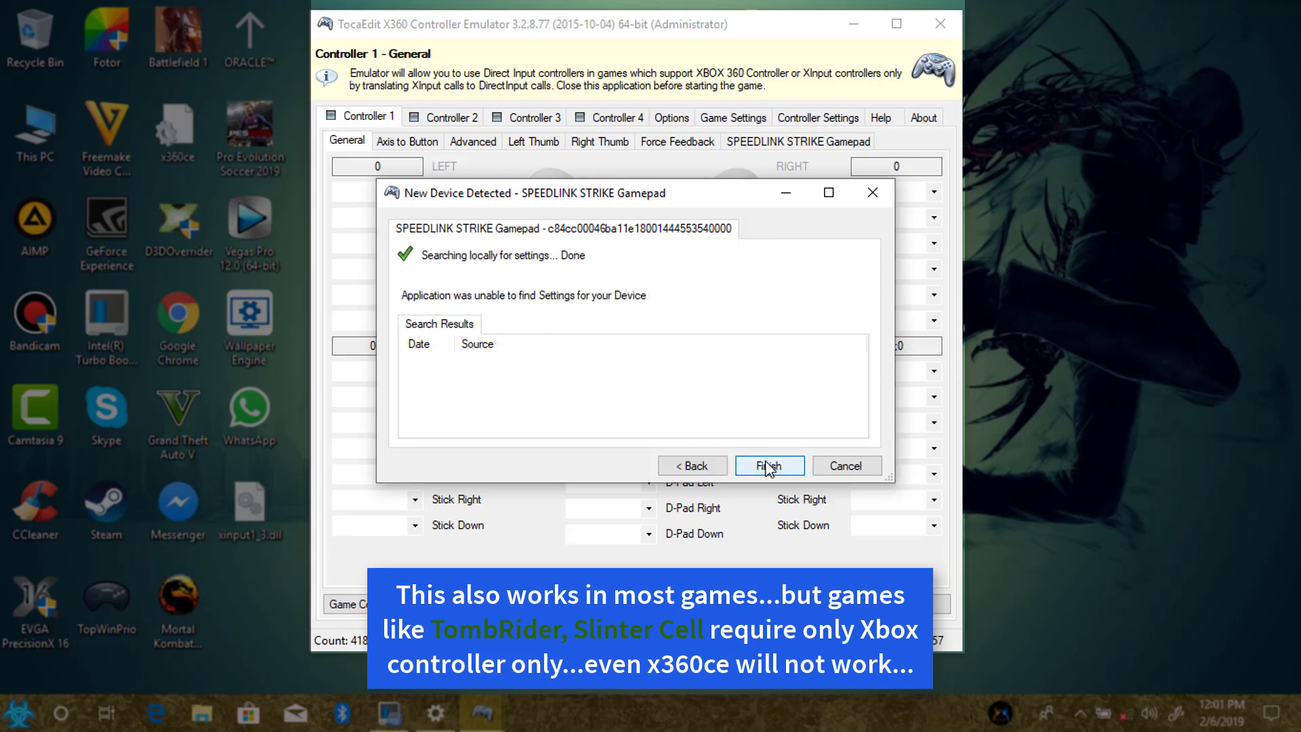
{"action": "left_click", "coordinate": [768, 466]}
{"action": "left_click", "coordinate": [750, 421]}
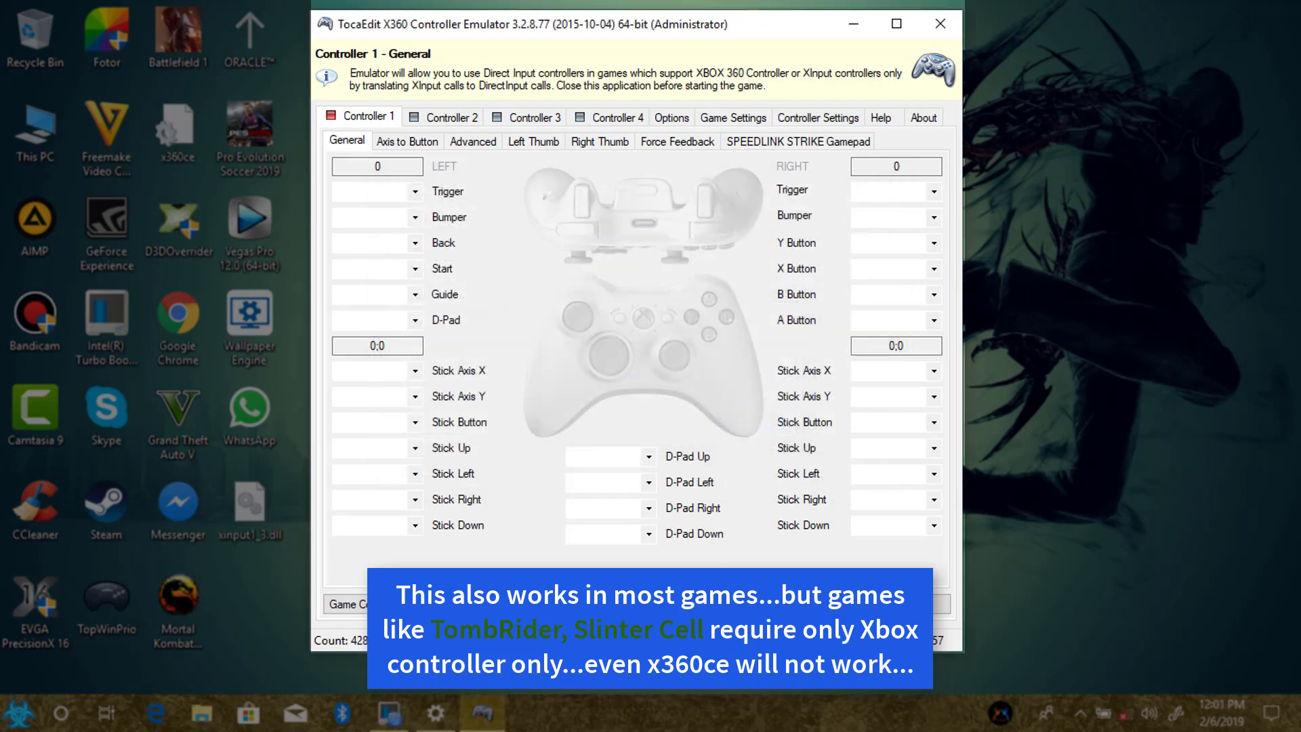
{"action": "left_click", "coordinate": [683, 381]}
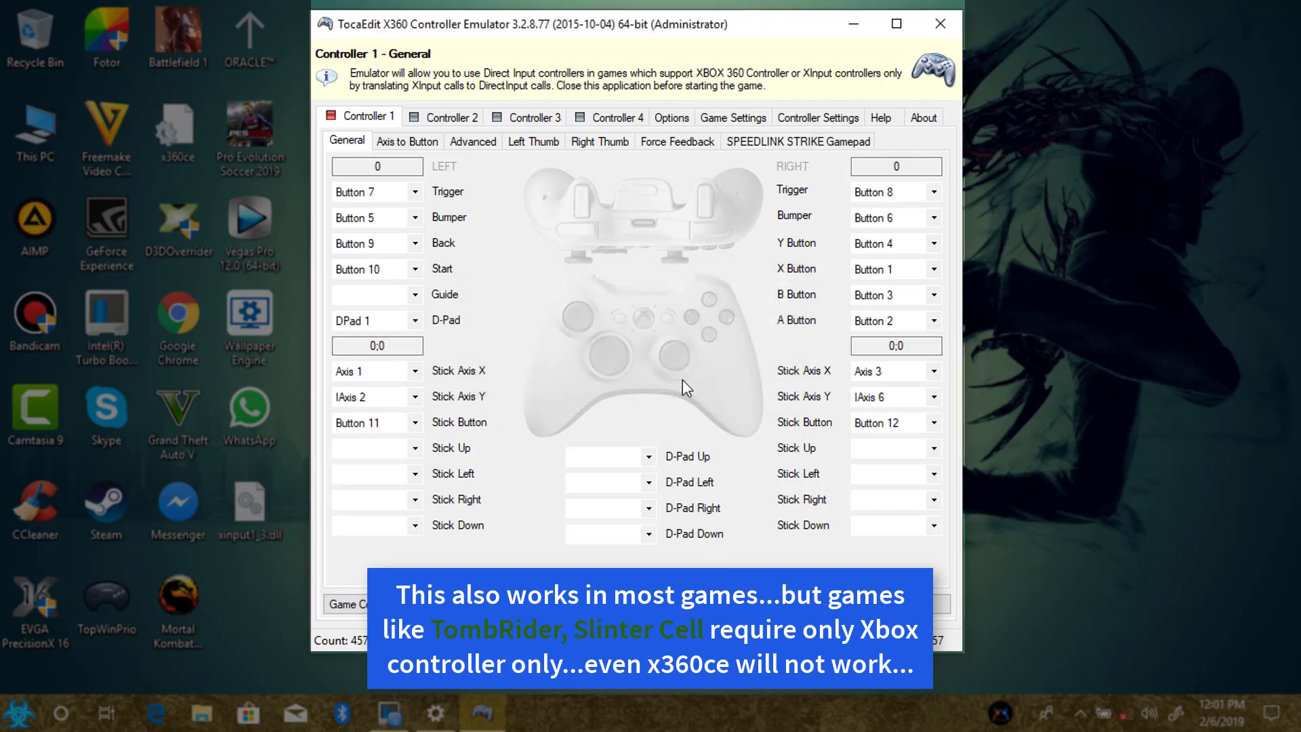
{"action": "left_click", "coordinate": [884, 246]}
{"action": "left_click", "coordinate": [877, 285]}
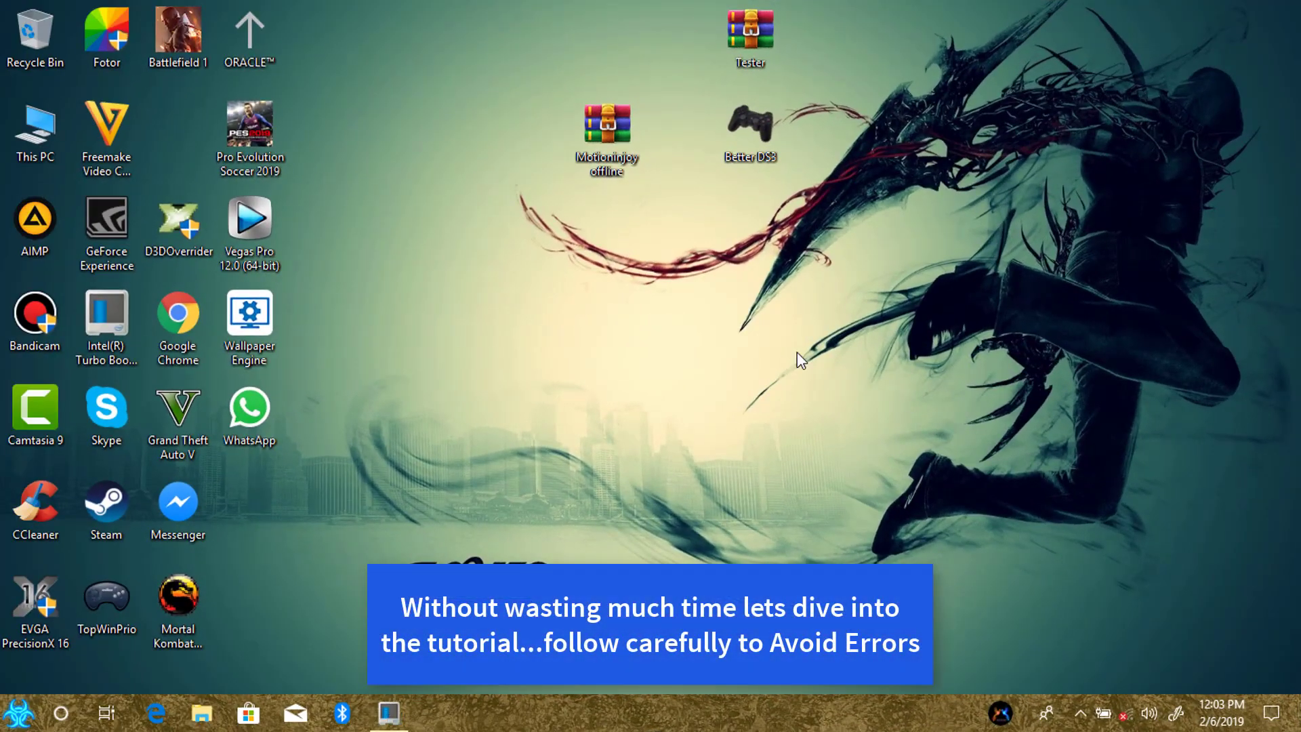
Extract the Motioninjoy offline archive on the desktop into its own Motioninjoy offline folder
{"action": "left_click_drag", "start_coordinate": [604, 132], "coordinate": [603, 210]}
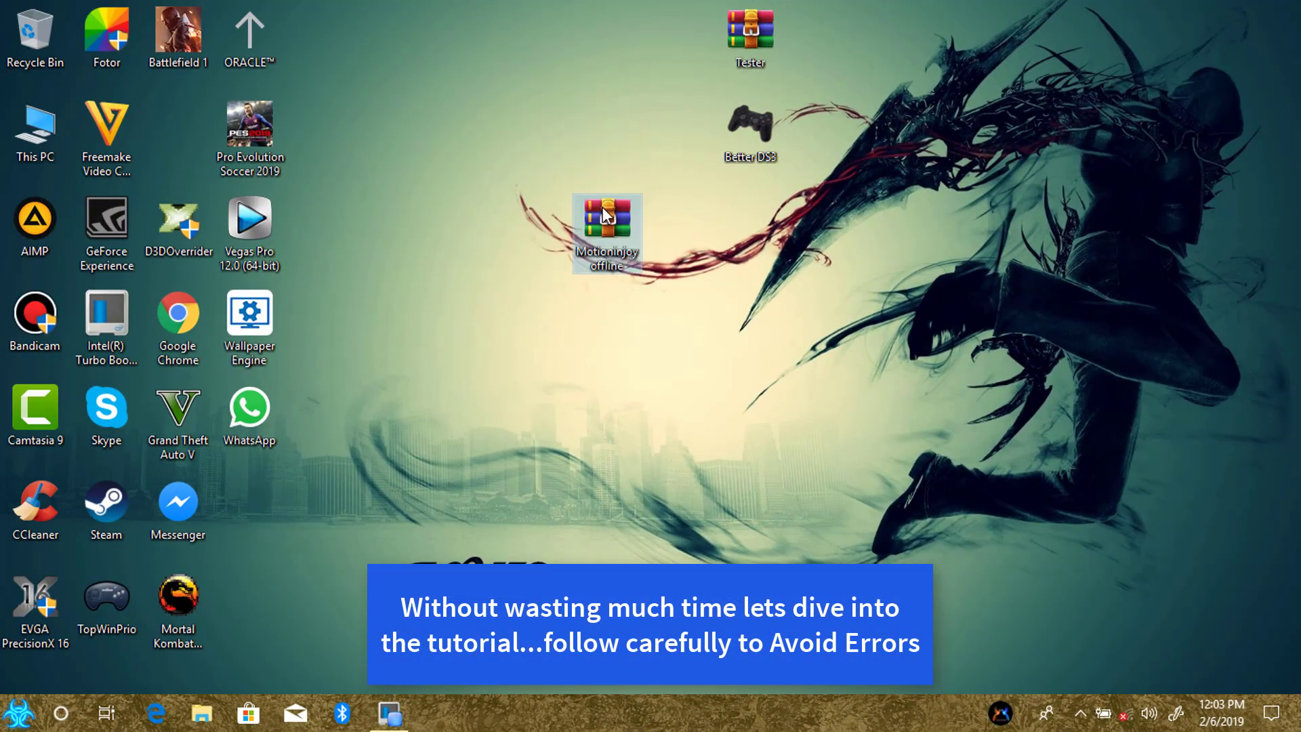
{"action": "right_click", "coordinate": [605, 231]}
{"action": "mouse_move", "coordinate": [800, 263]}
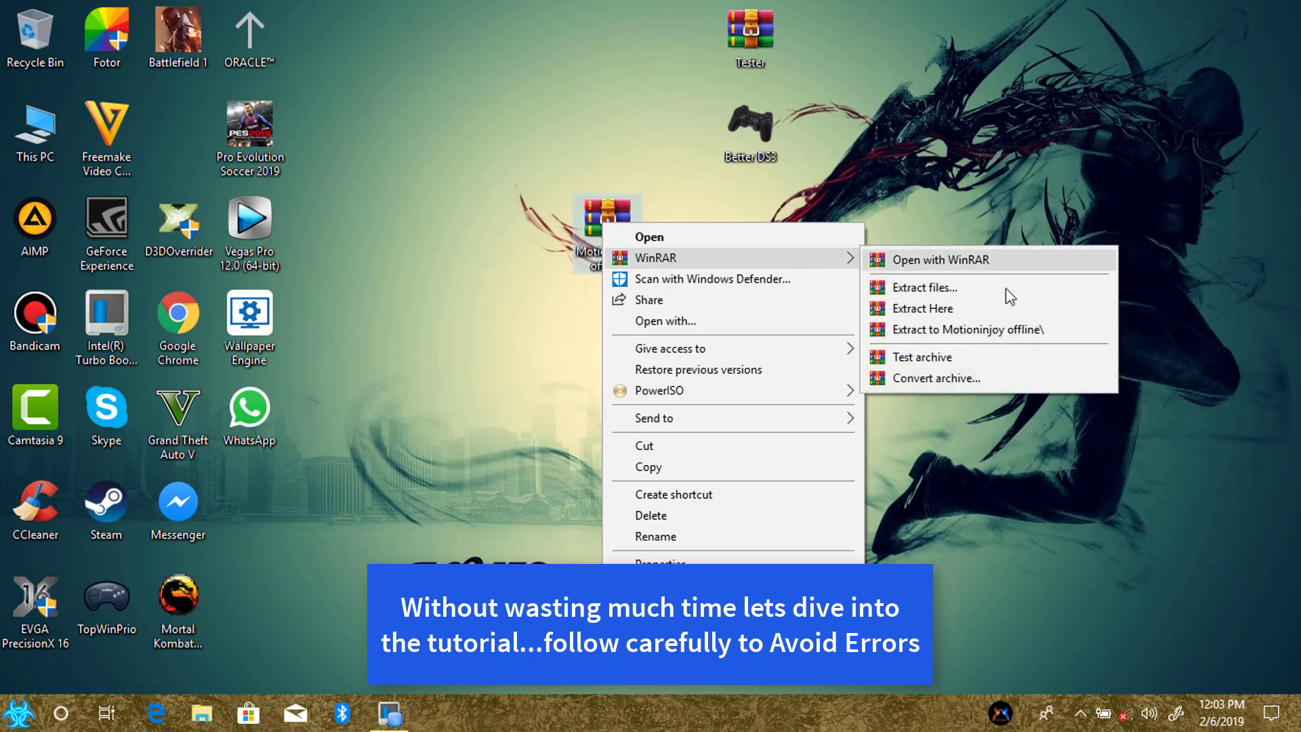
{"action": "left_click", "coordinate": [1022, 332]}
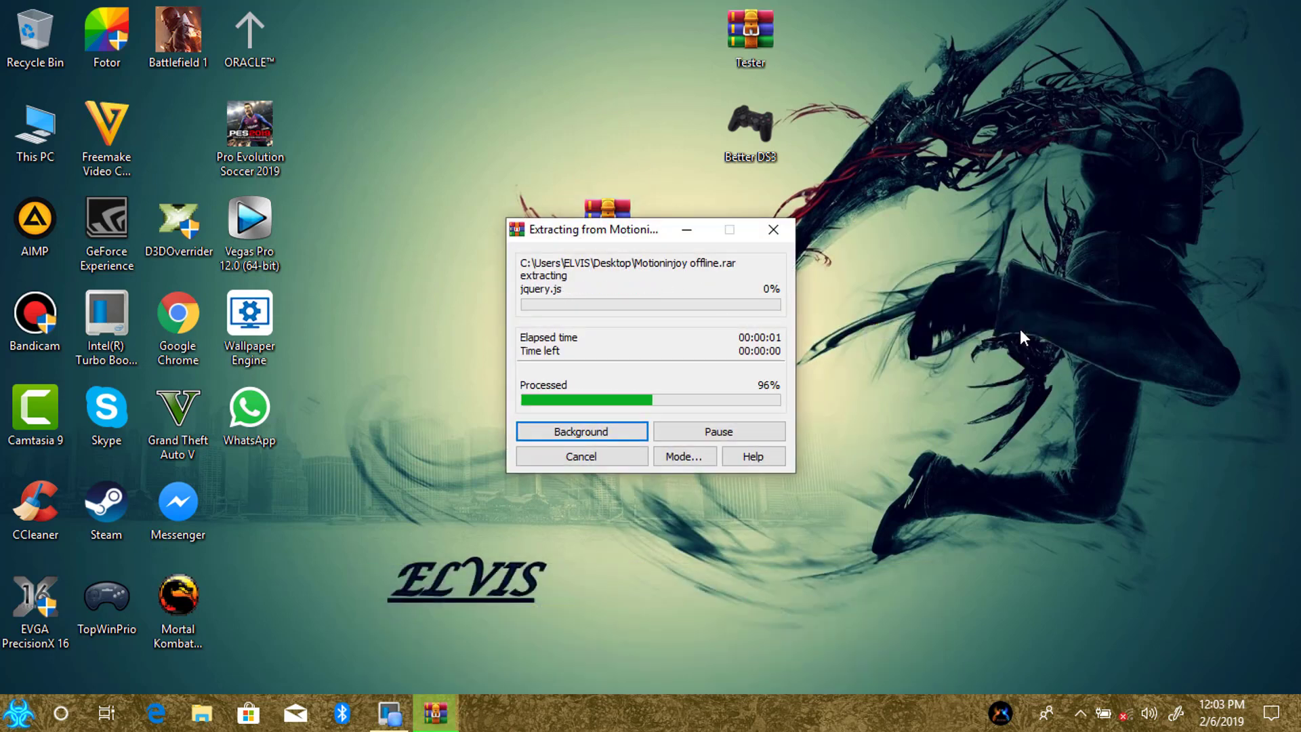
Send the Motioninjoy offline archive to the Recycle Bin and place the extracted folder in the middle of the desktop
{"action": "left_click_drag", "start_coordinate": [172, 152], "coordinate": [572, 80]}
{"action": "left_click_drag", "start_coordinate": [608, 218], "coordinate": [48, 20]}
{"action": "left_click_drag", "start_coordinate": [610, 38], "coordinate": [615, 313]}
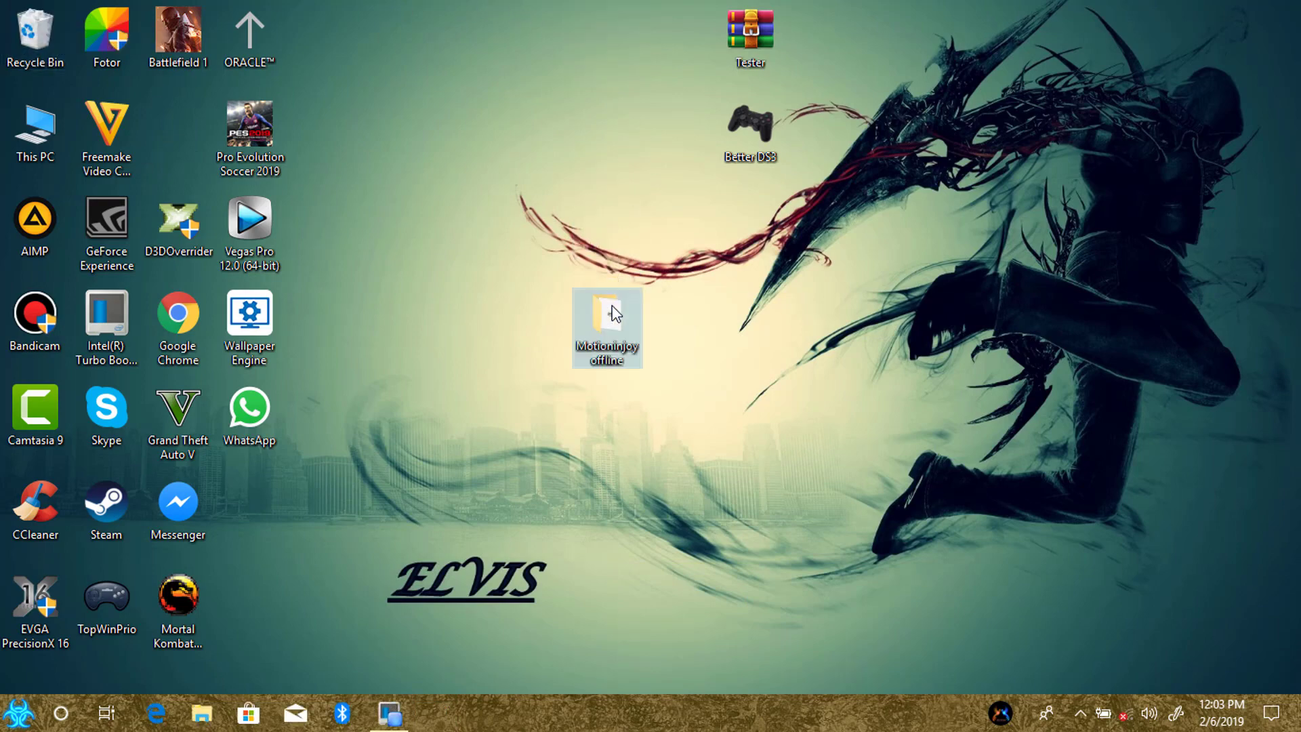
Open the Motioninjoy offline folder and shrink its window so the desktop icons stay reachable
{"action": "double_click", "coordinate": [611, 320]}
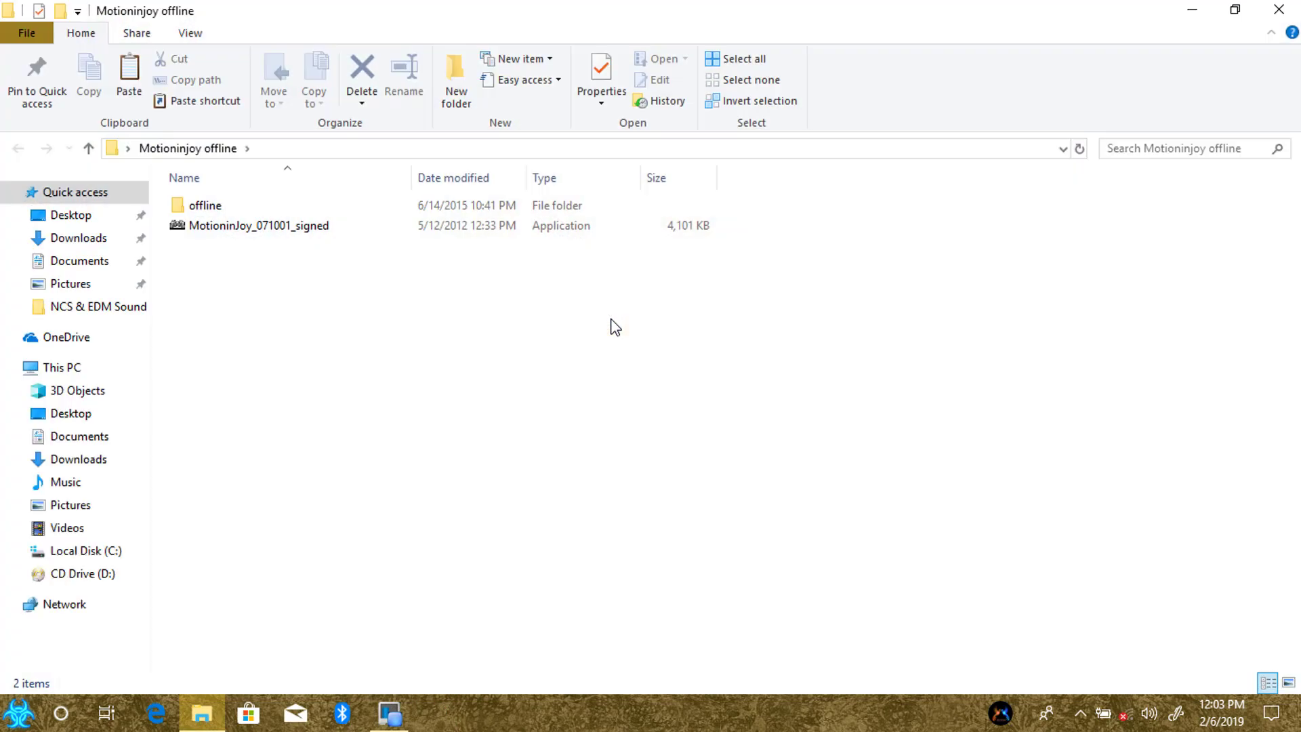
{"action": "double_click", "coordinate": [671, 8]}
{"action": "left_click_drag", "start_coordinate": [653, 68], "coordinate": [704, 61]}
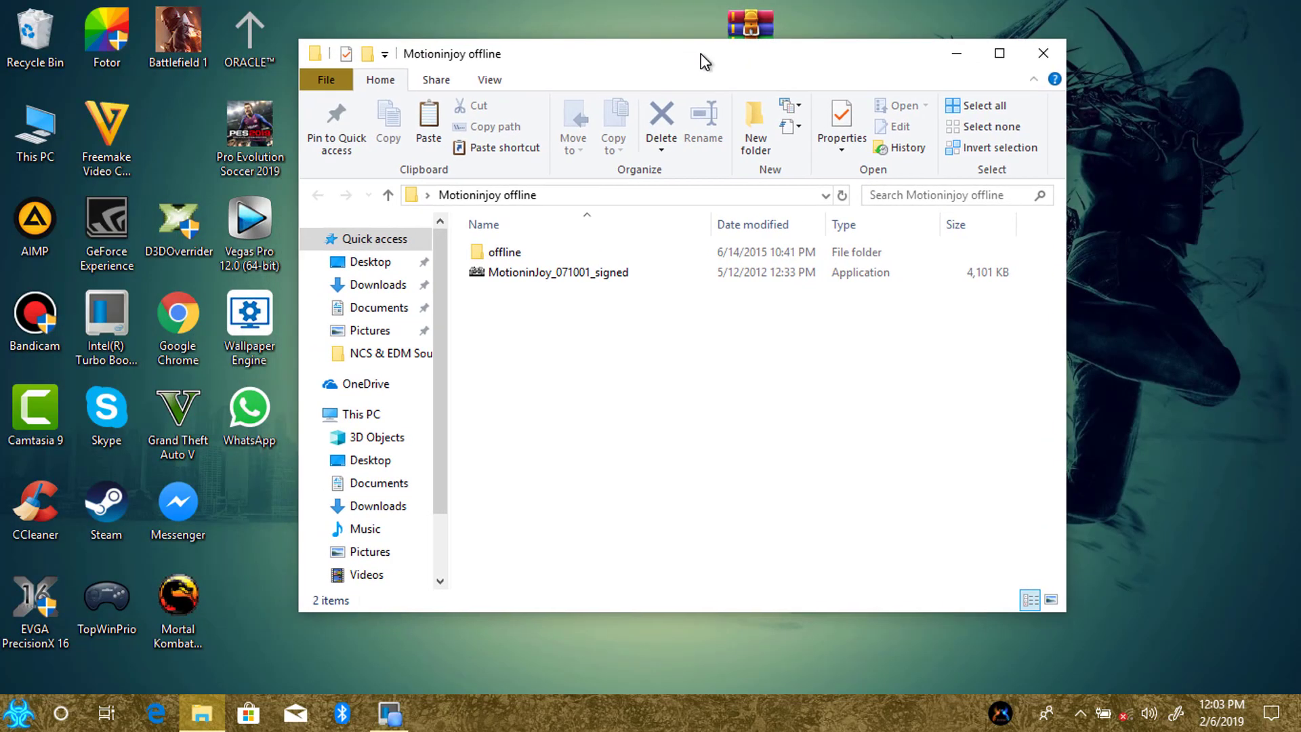
Install MotioninJoy Dualshock 3 driver from MotioninJoy_071001_signed into C:\Program Files\MotioninJoy with desktop and Quick Launch icons, and close the web page it opens
{"action": "left_click", "coordinate": [631, 274]}
{"action": "double_click", "coordinate": [629, 271]}
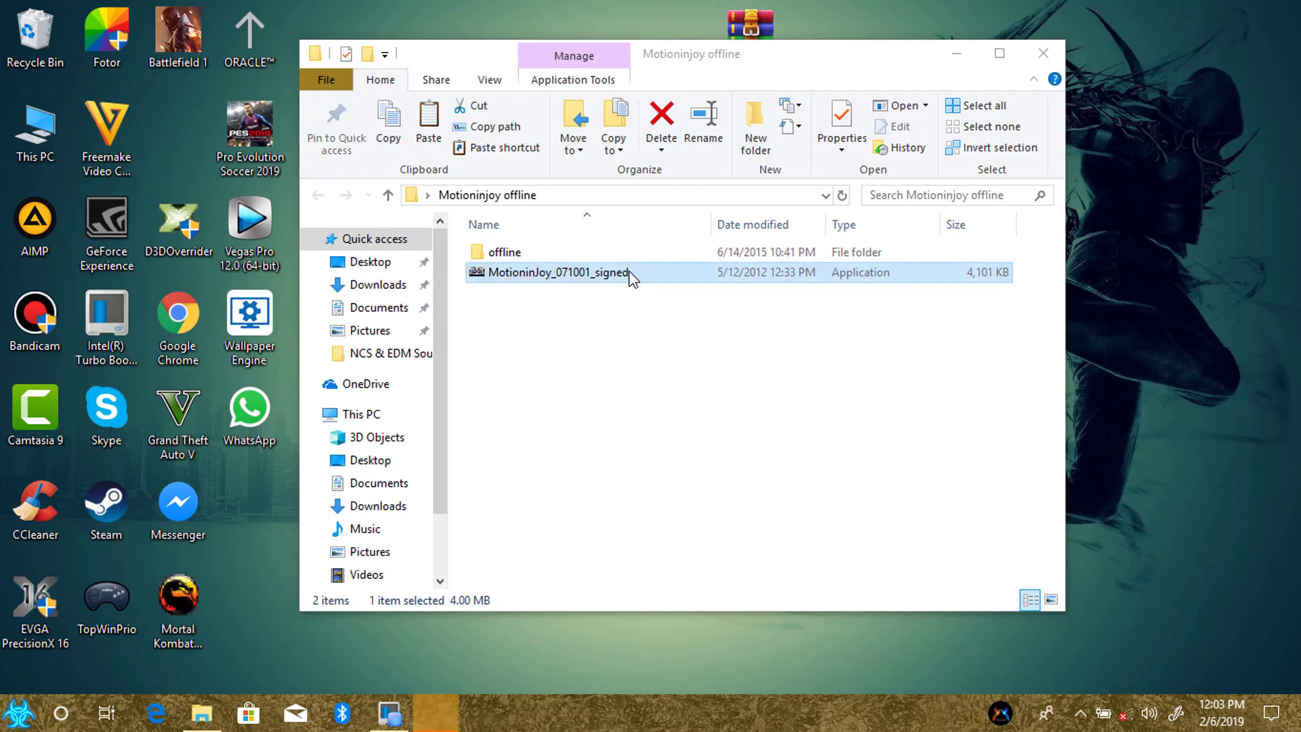
{"action": "left_click", "coordinate": [554, 493]}
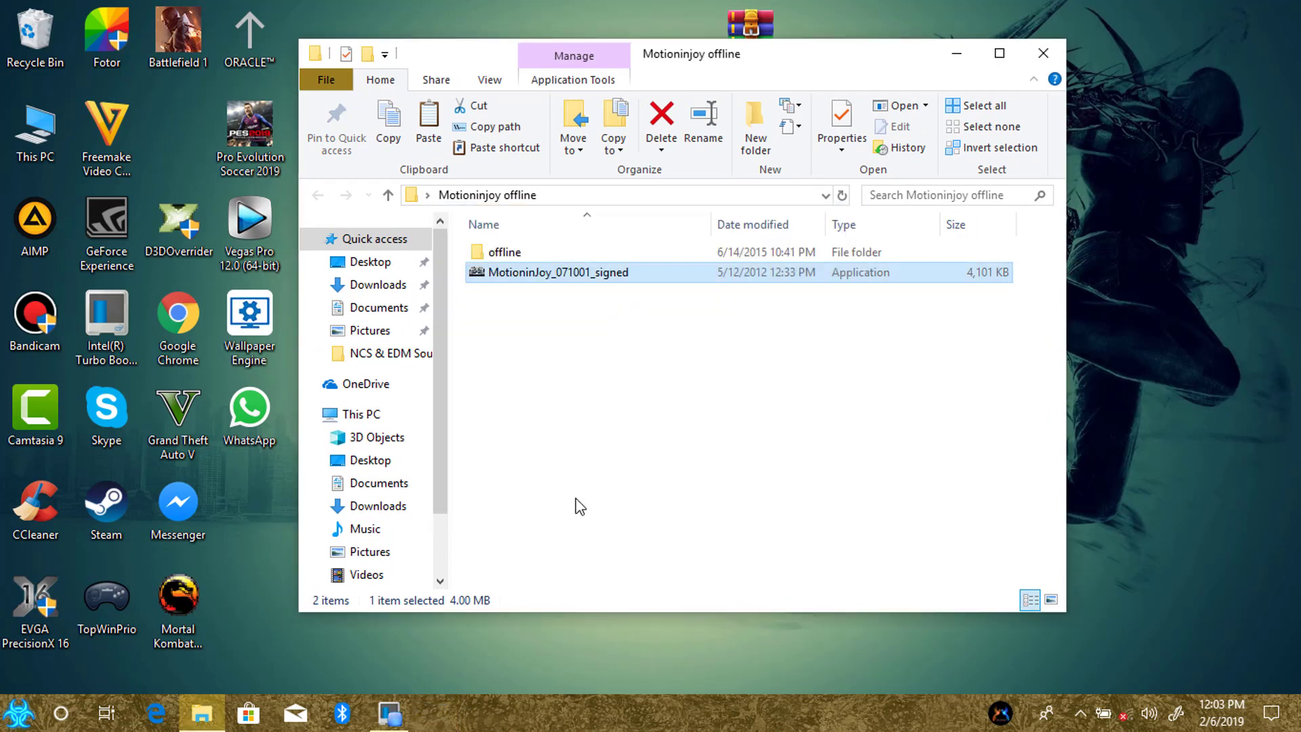
{"action": "left_click", "coordinate": [760, 509]}
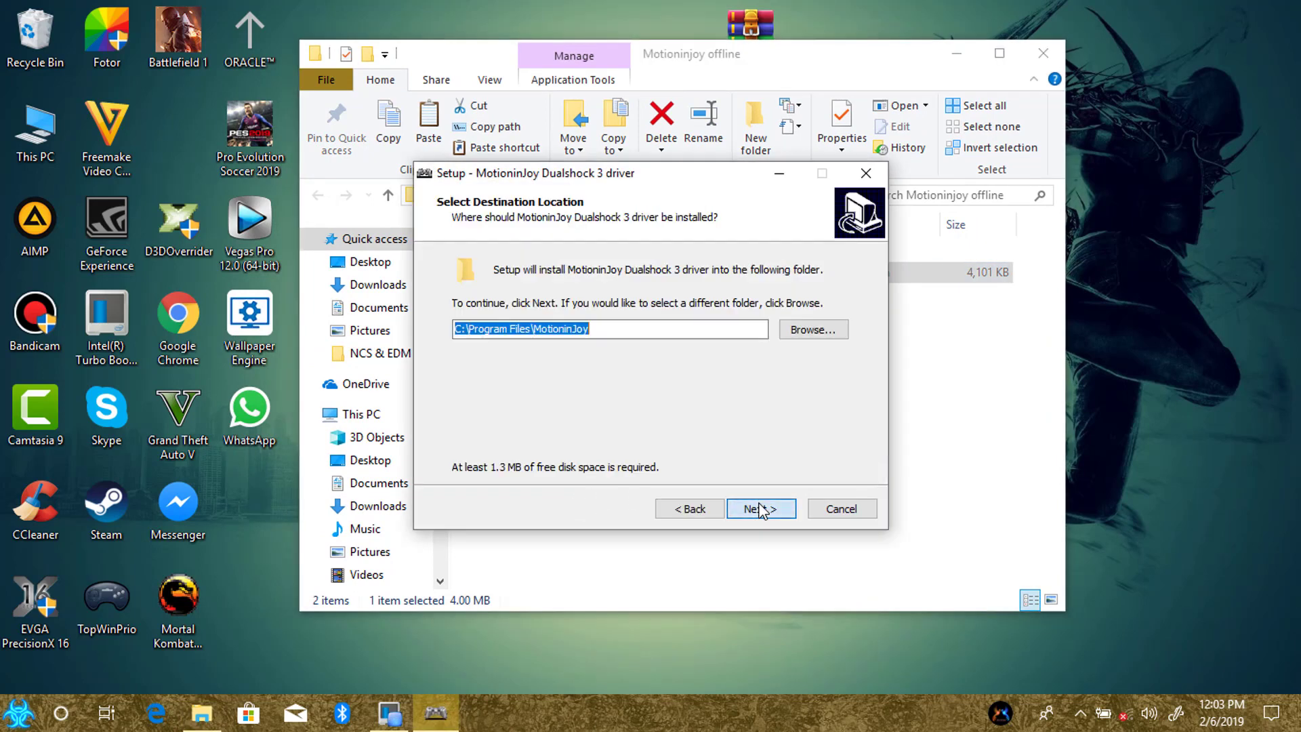
{"action": "left_click", "coordinate": [760, 510]}
{"action": "left_click", "coordinate": [762, 512]}
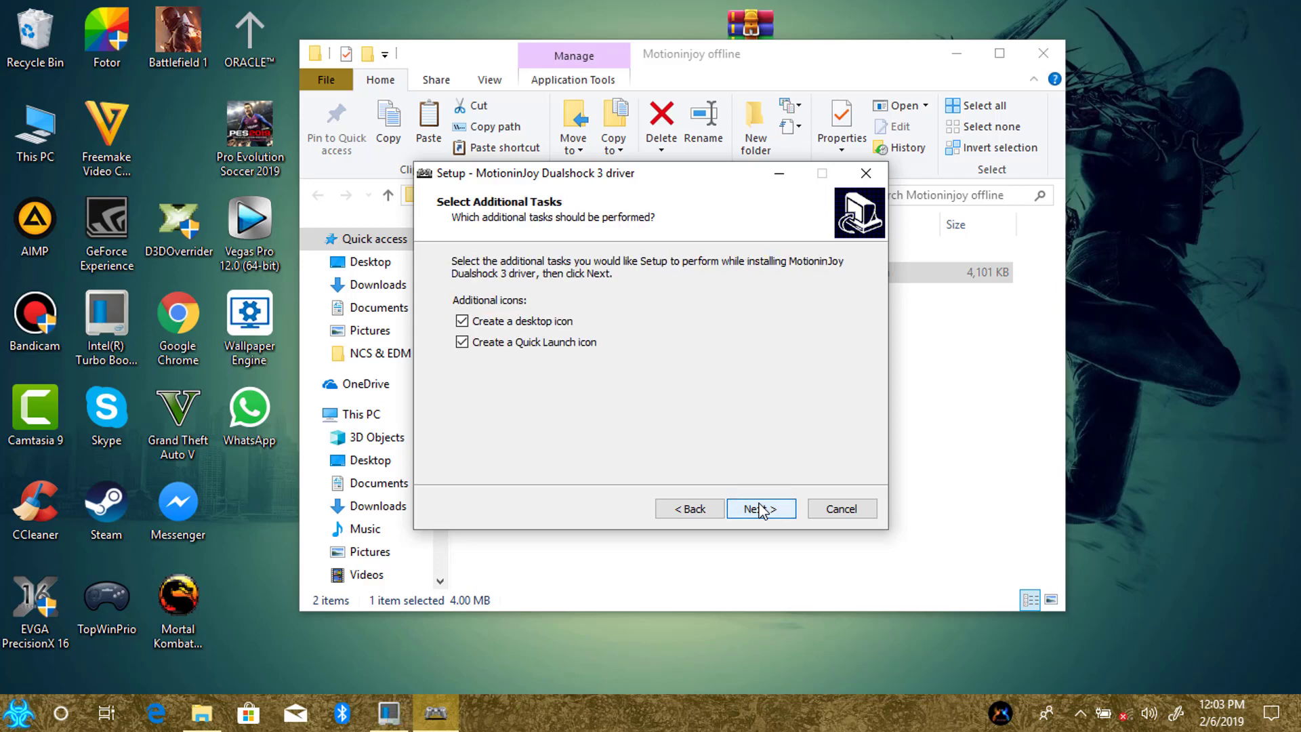
{"action": "left_click", "coordinate": [761, 510]}
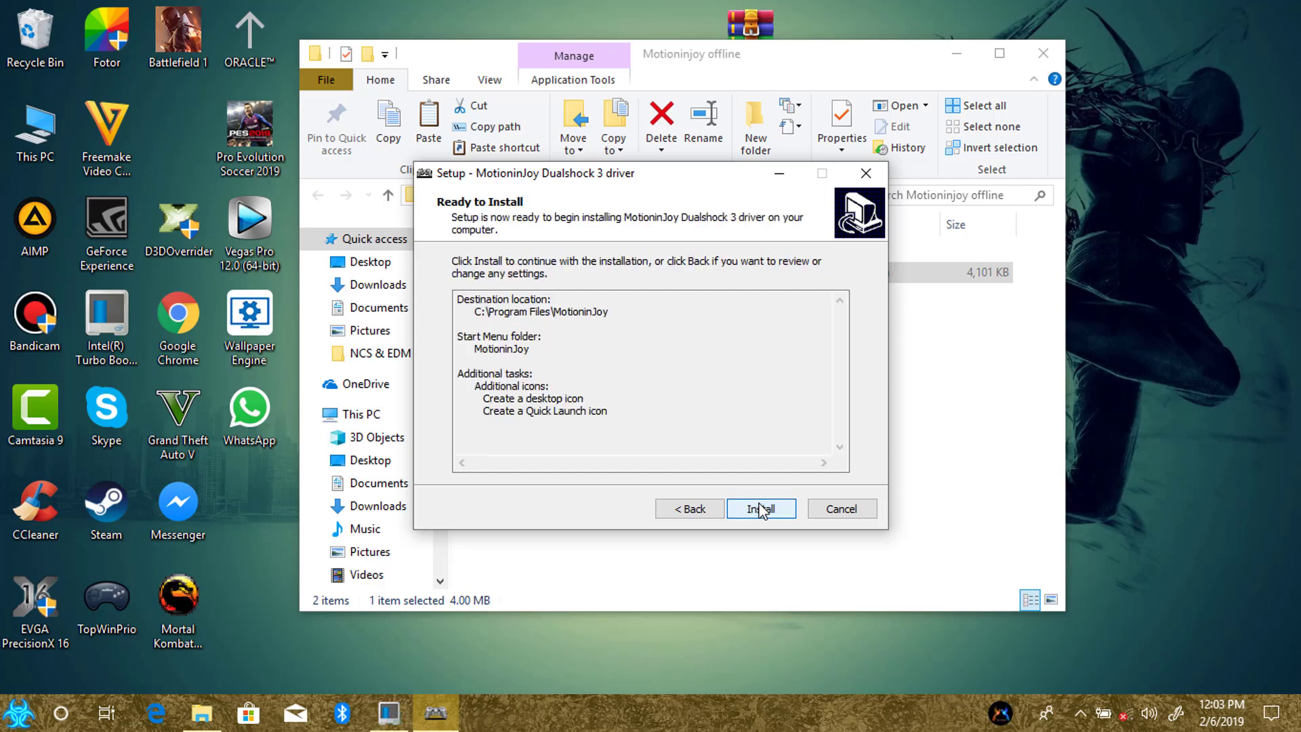
{"action": "left_click", "coordinate": [761, 511]}
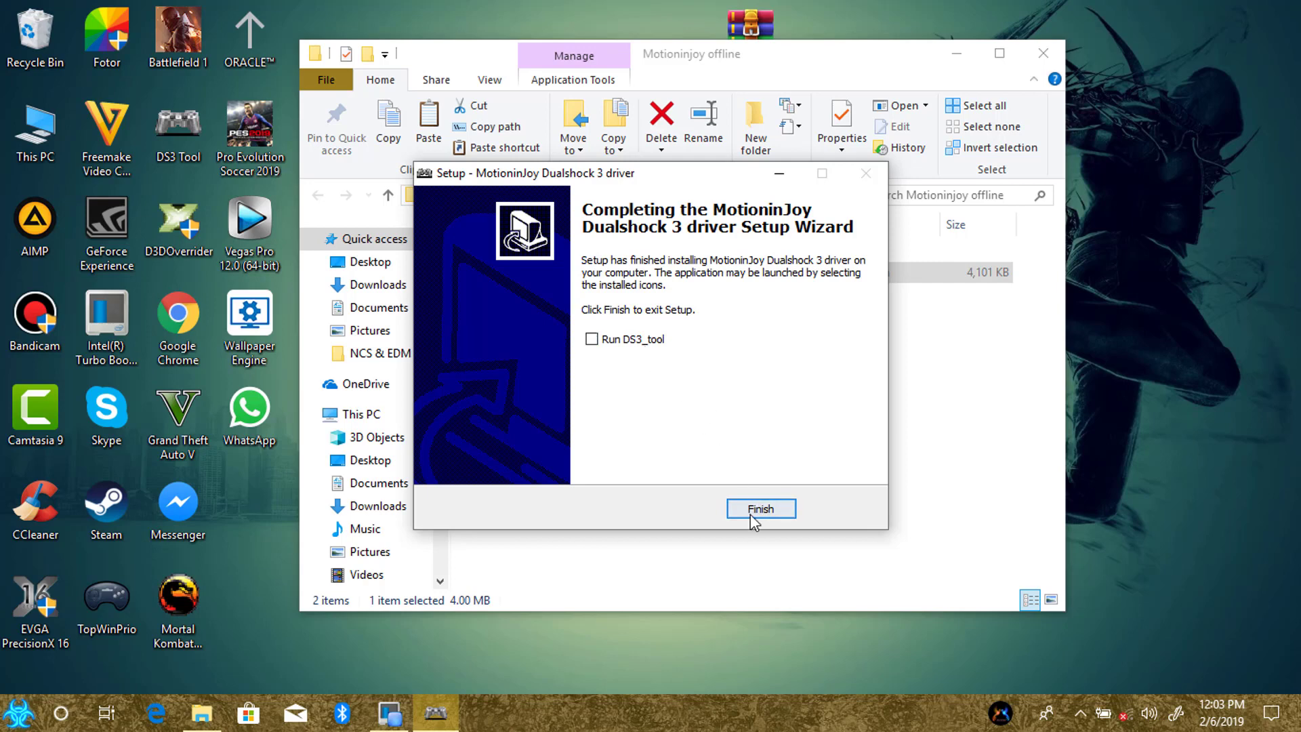
{"action": "left_click", "coordinate": [753, 513]}
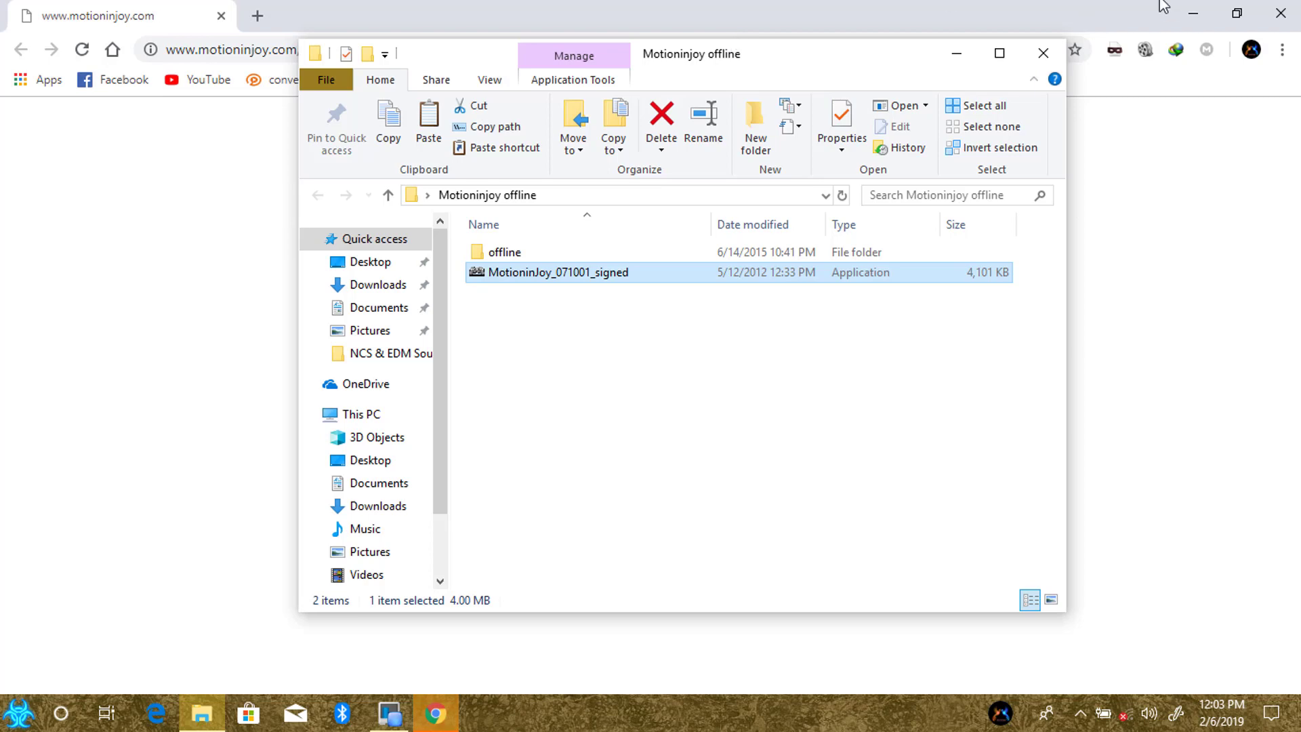
{"action": "left_click", "coordinate": [1281, 13]}
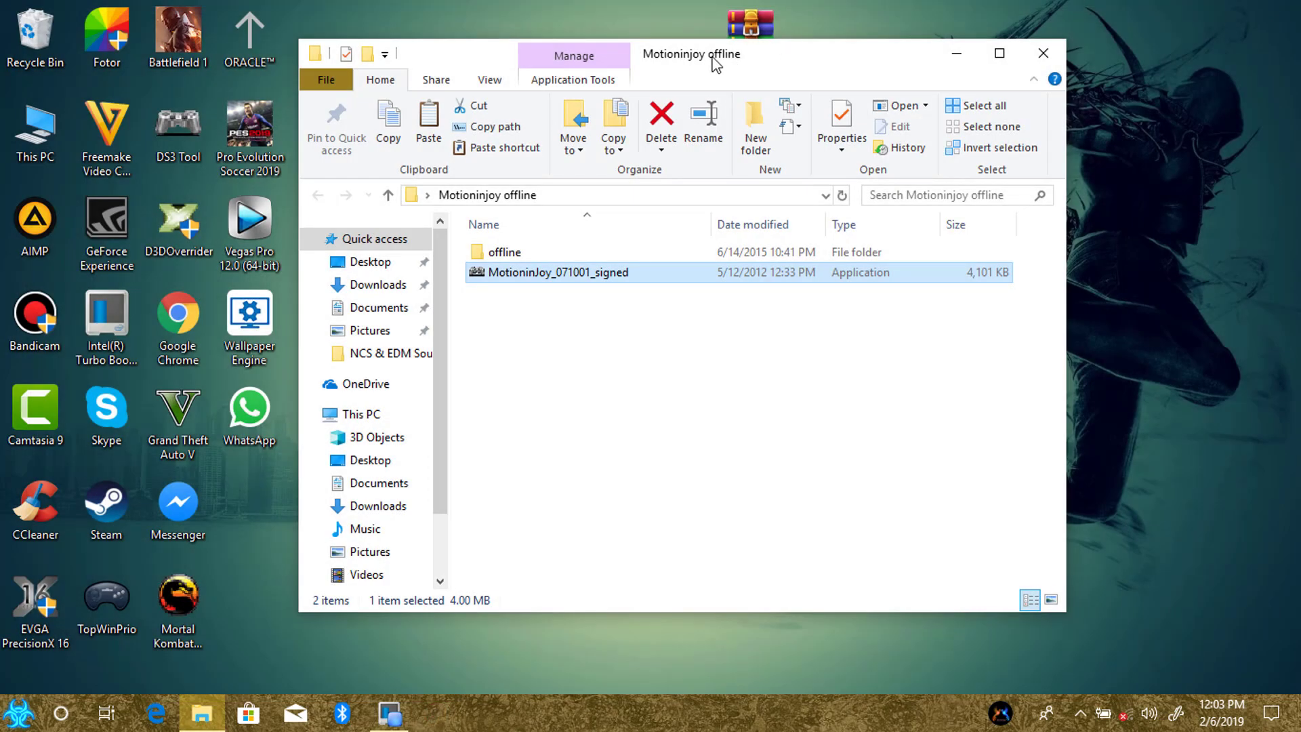
Move and narrow the Motioninjoy offline window, and open the file location of the DS3 Tool desktop shortcut
{"action": "left_click_drag", "start_coordinate": [714, 59], "coordinate": [933, 39]}
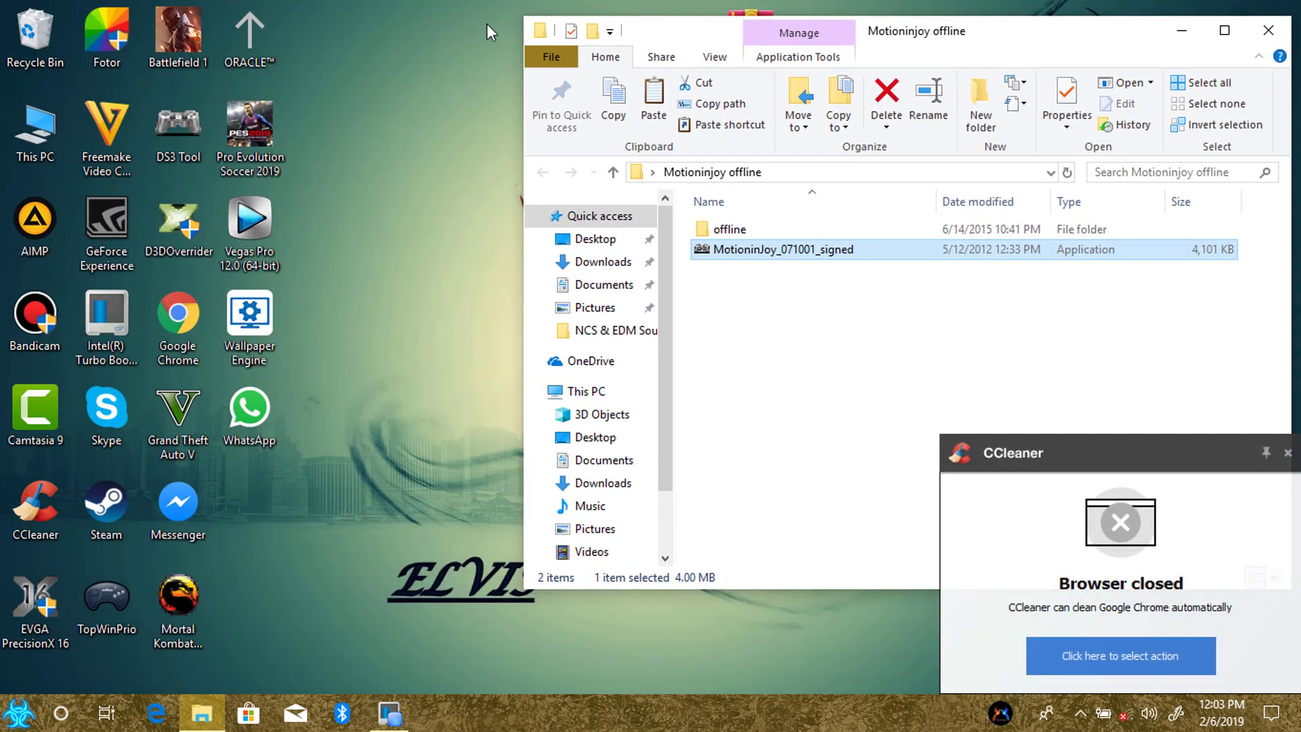
{"action": "left_click_drag", "start_coordinate": [523, 16], "coordinate": [688, 32]}
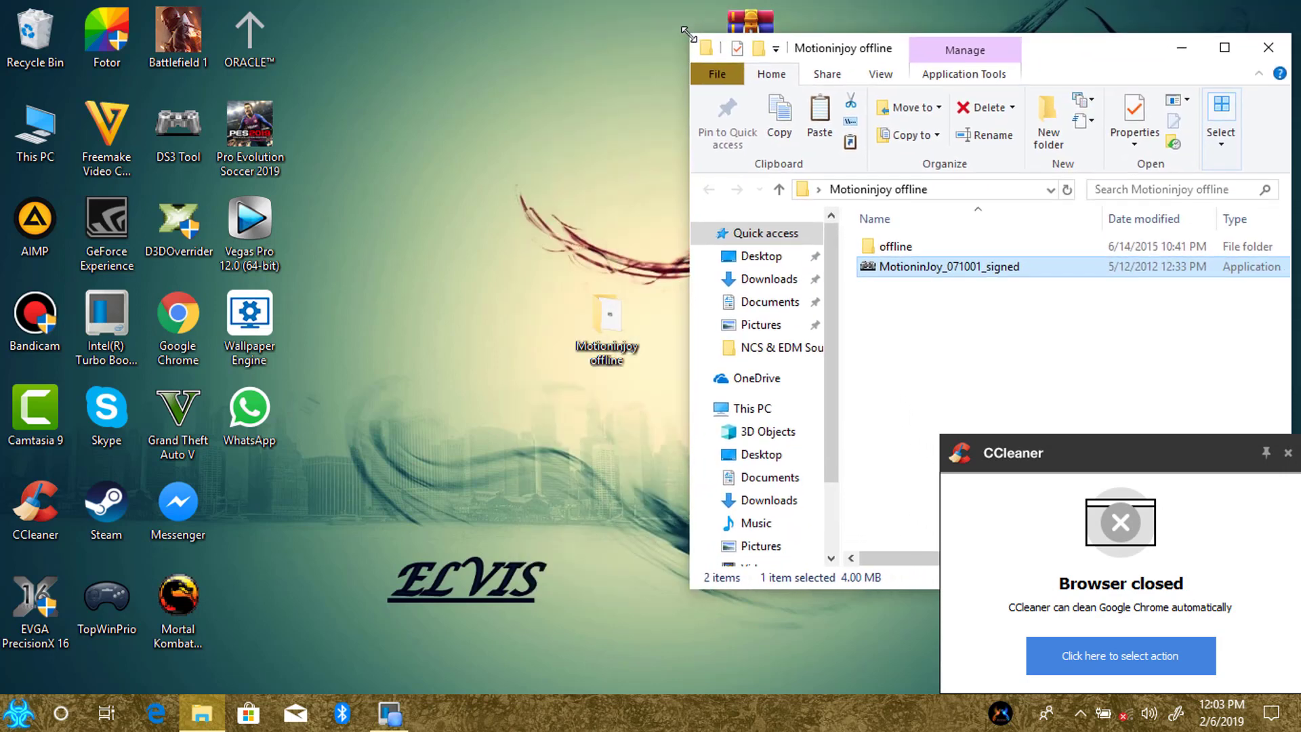
{"action": "right_click", "coordinate": [153, 128]}
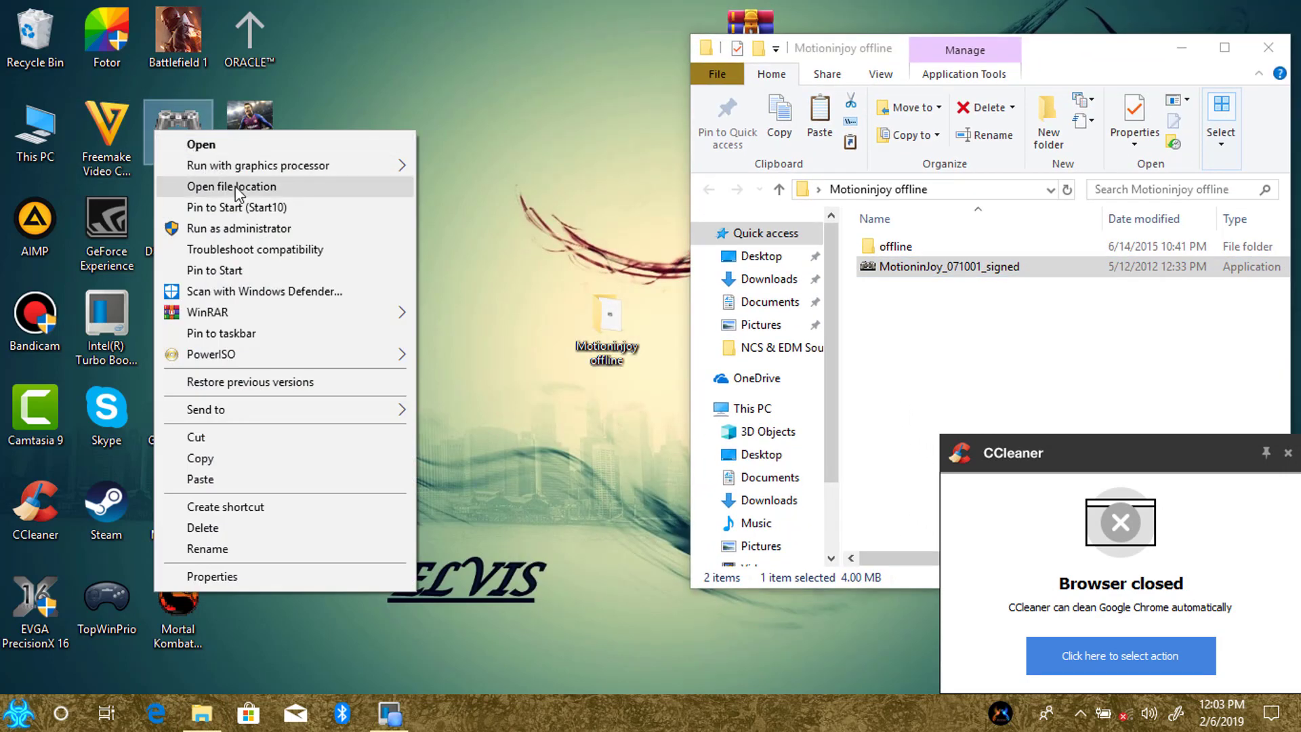
{"action": "left_click", "coordinate": [234, 186]}
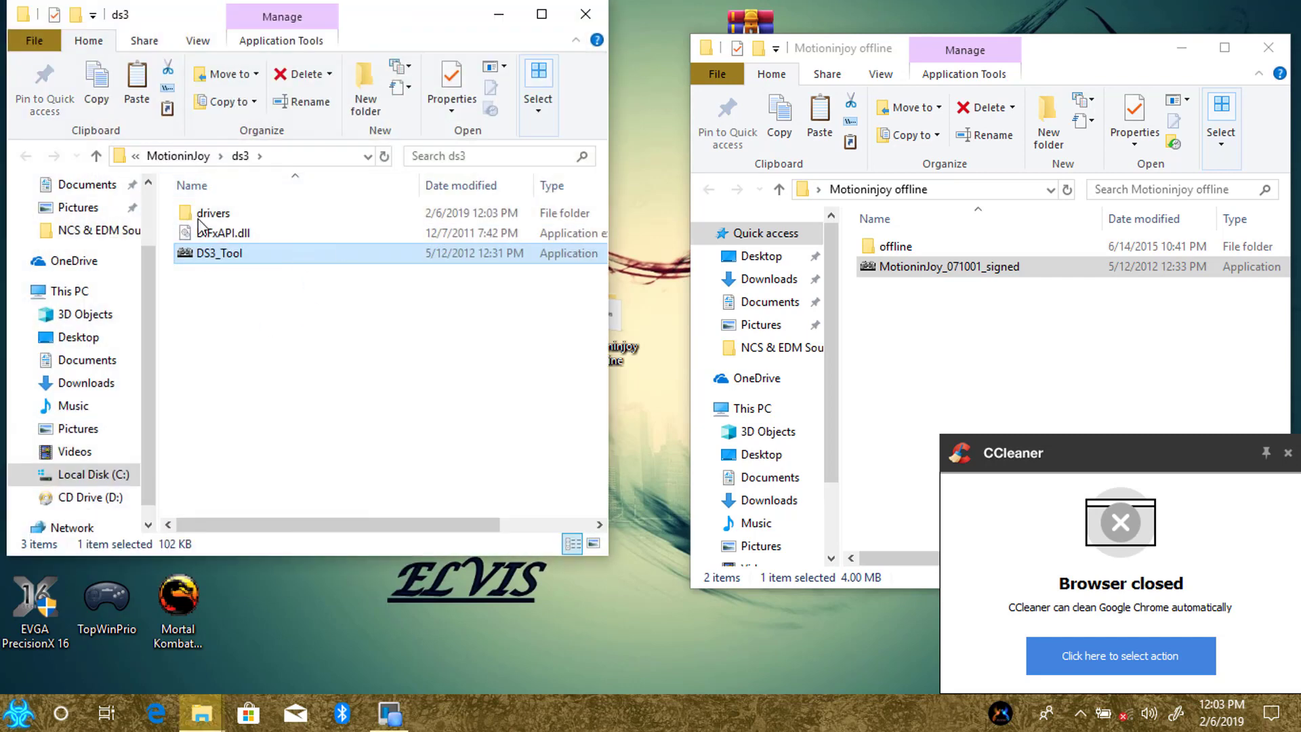
Move the local folder and DS3_Tool_Local from the offline folder into MotioninJoy's ds3 folder with administrator permission, and close the emptied folder
{"action": "double_click", "coordinate": [946, 249]}
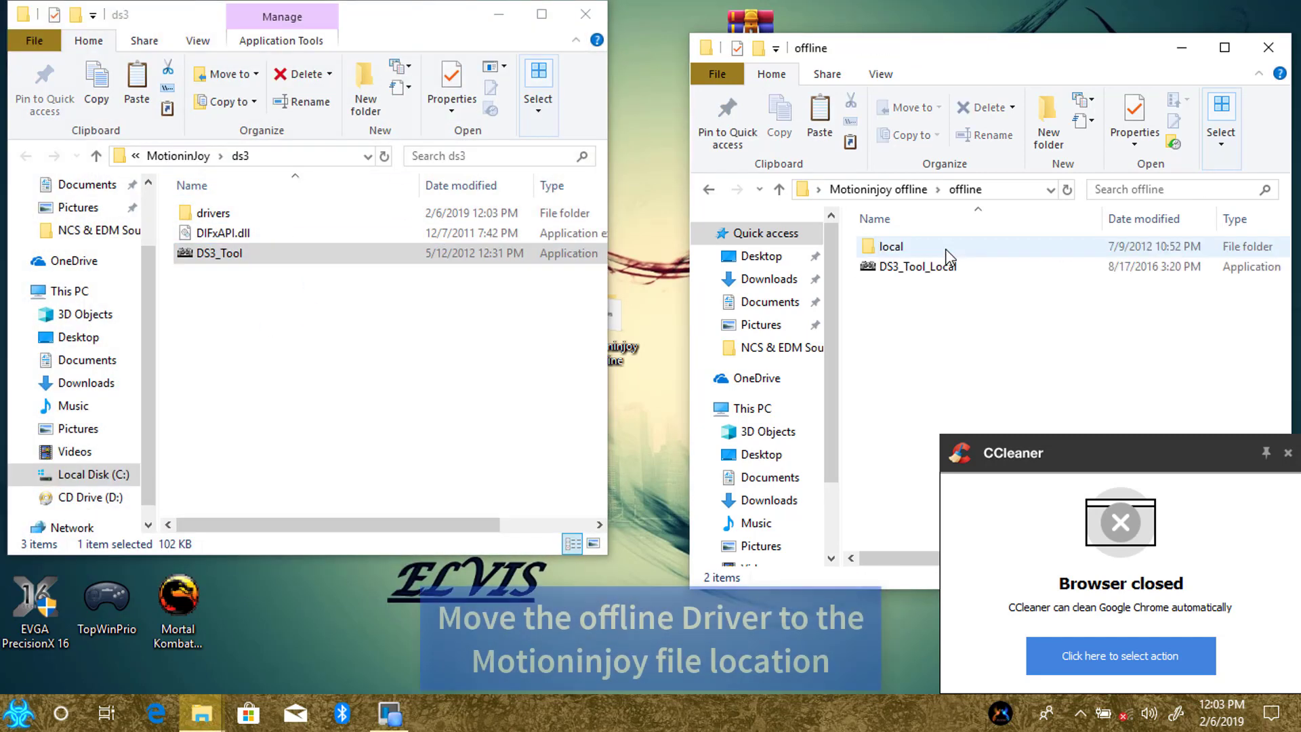
{"action": "left_click_drag", "start_coordinate": [900, 287], "coordinate": [1003, 243]}
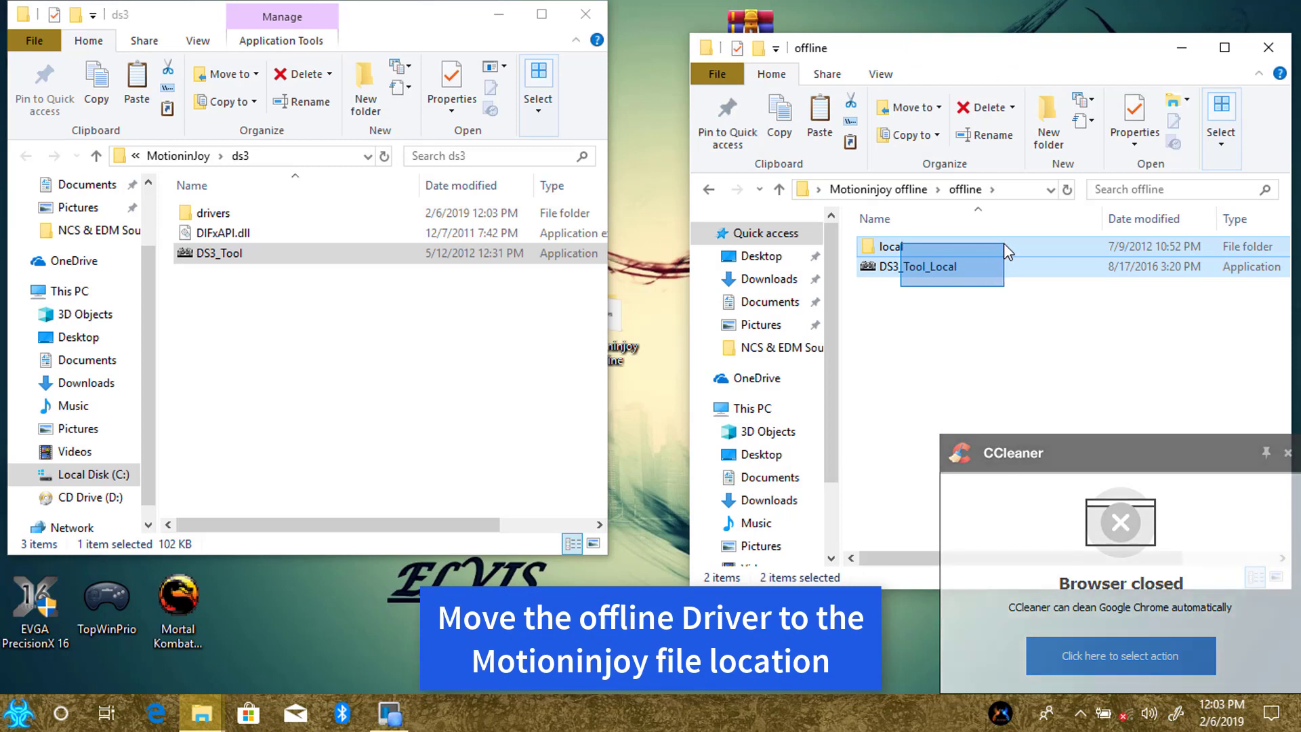
{"action": "left_click_drag", "start_coordinate": [924, 266], "coordinate": [464, 356]}
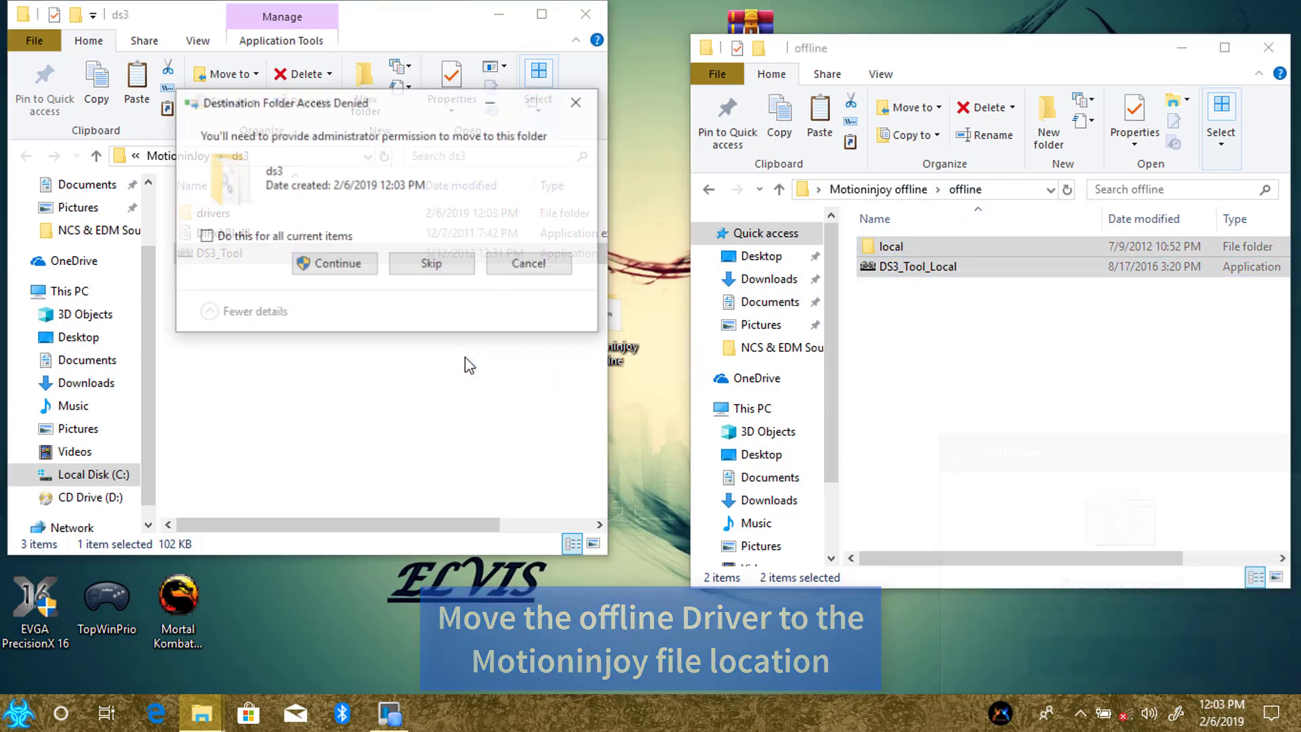
{"action": "left_click", "coordinate": [332, 264]}
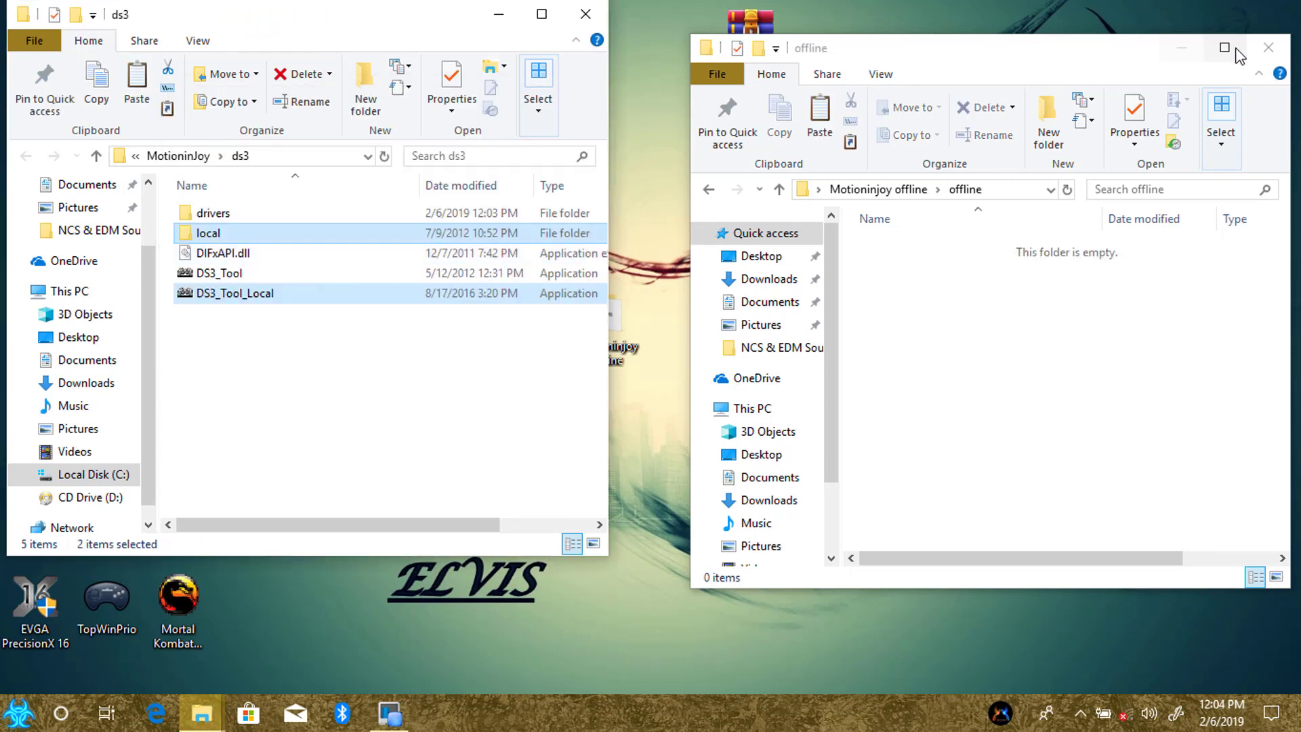
{"action": "left_click", "coordinate": [1268, 48]}
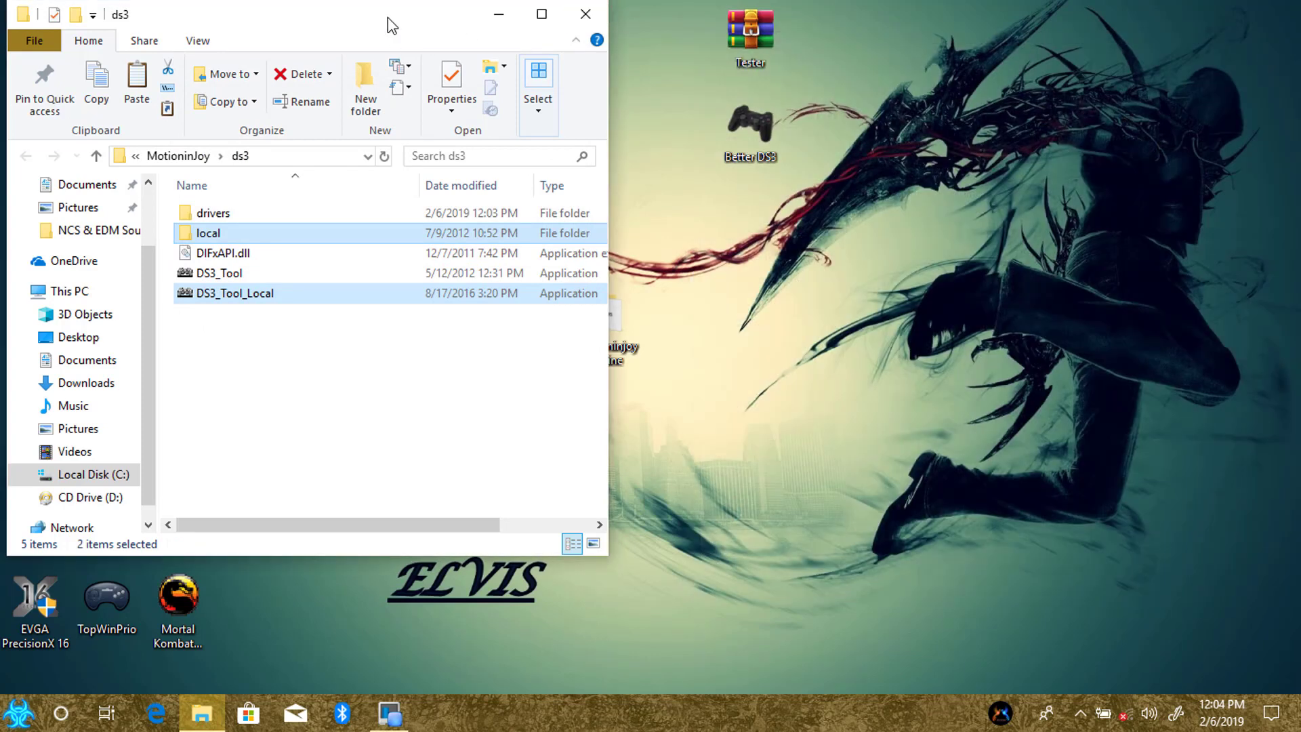
Run DS3_Tool_Local from the ds3 folder as administrator and allow it to make changes to the device
{"action": "left_click_drag", "start_coordinate": [392, 26], "coordinate": [695, 48]}
{"action": "left_click", "coordinate": [640, 314]}
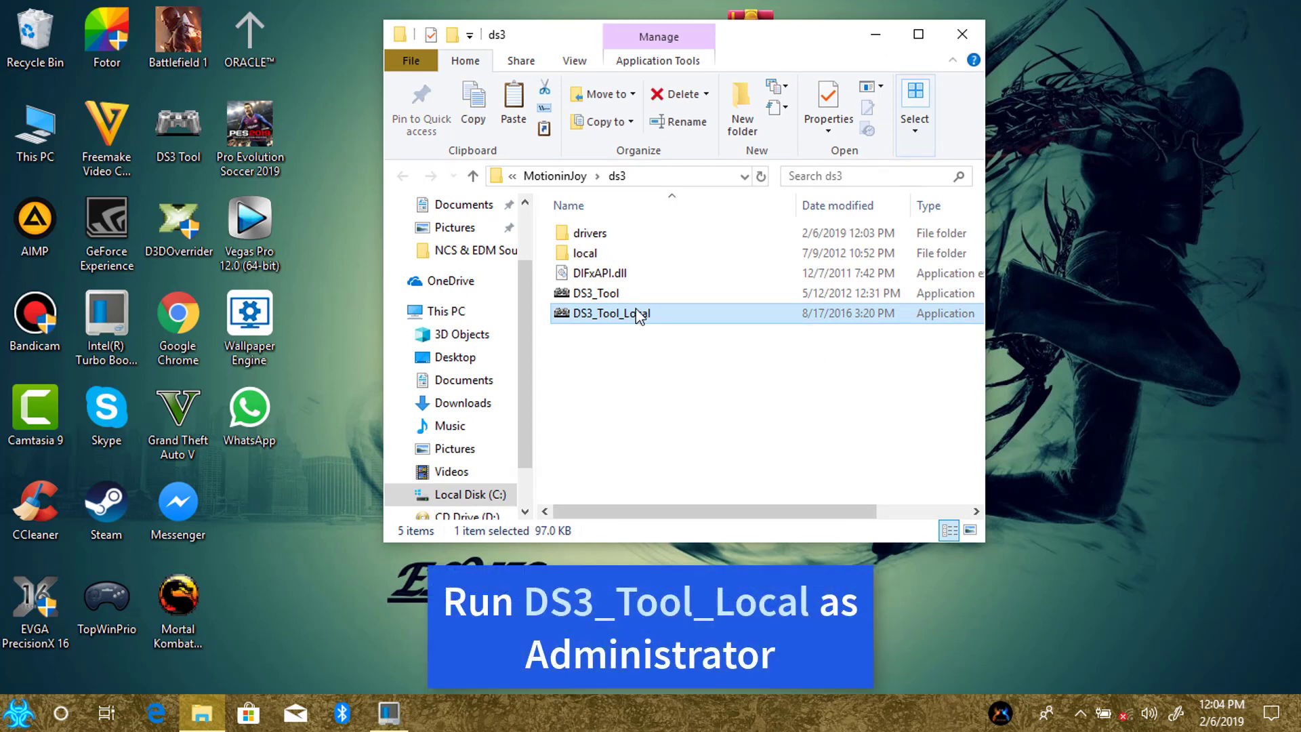
{"action": "right_click", "coordinate": [640, 316]}
{"action": "left_click", "coordinate": [725, 273]}
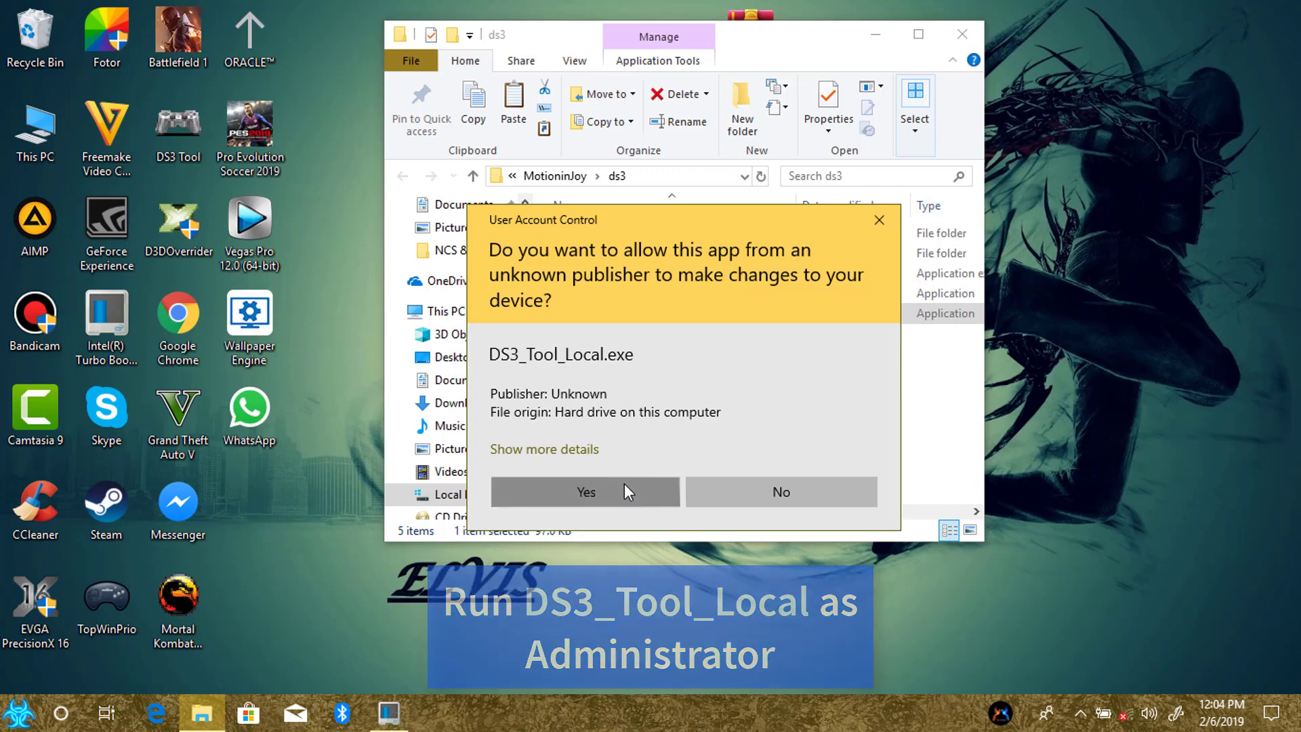
{"action": "left_click", "coordinate": [624, 482]}
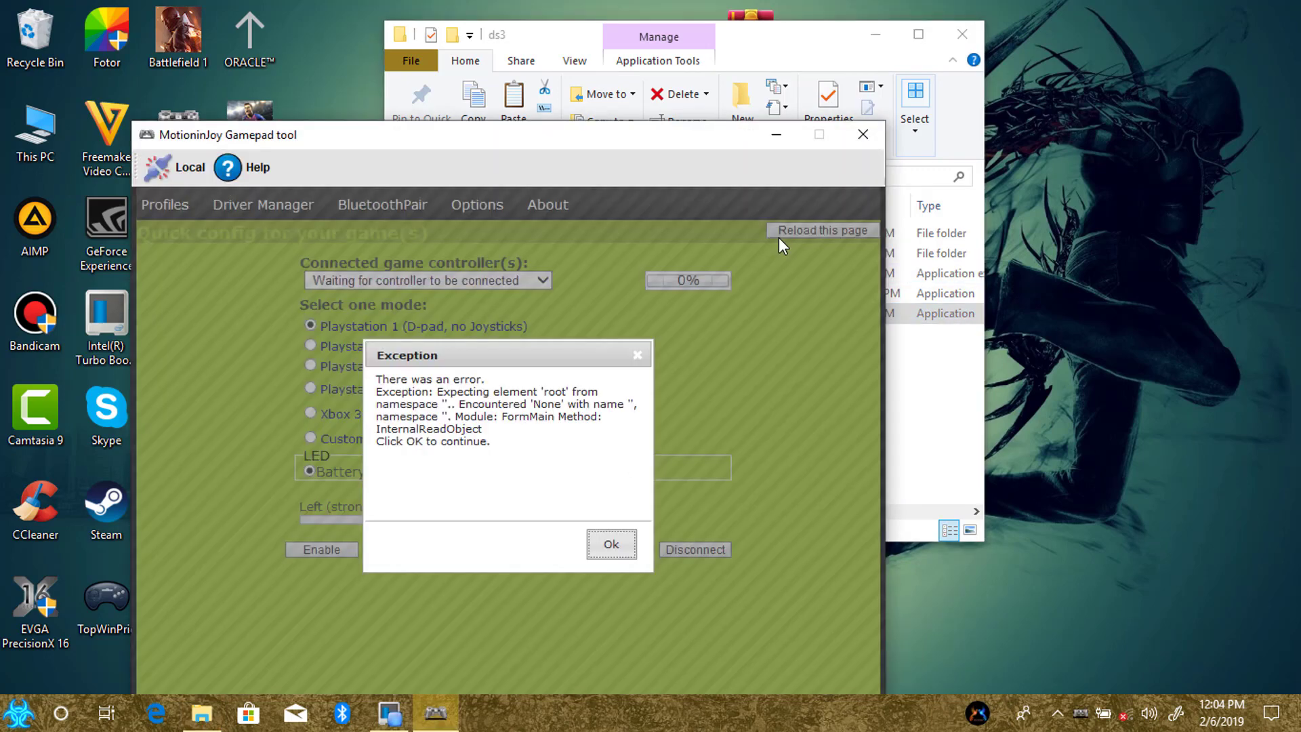
Dismiss the exception message in the MotioninJoy Gamepad tool and open its Driver Manager
{"action": "left_click_drag", "start_coordinate": [522, 136], "coordinate": [710, 50]}
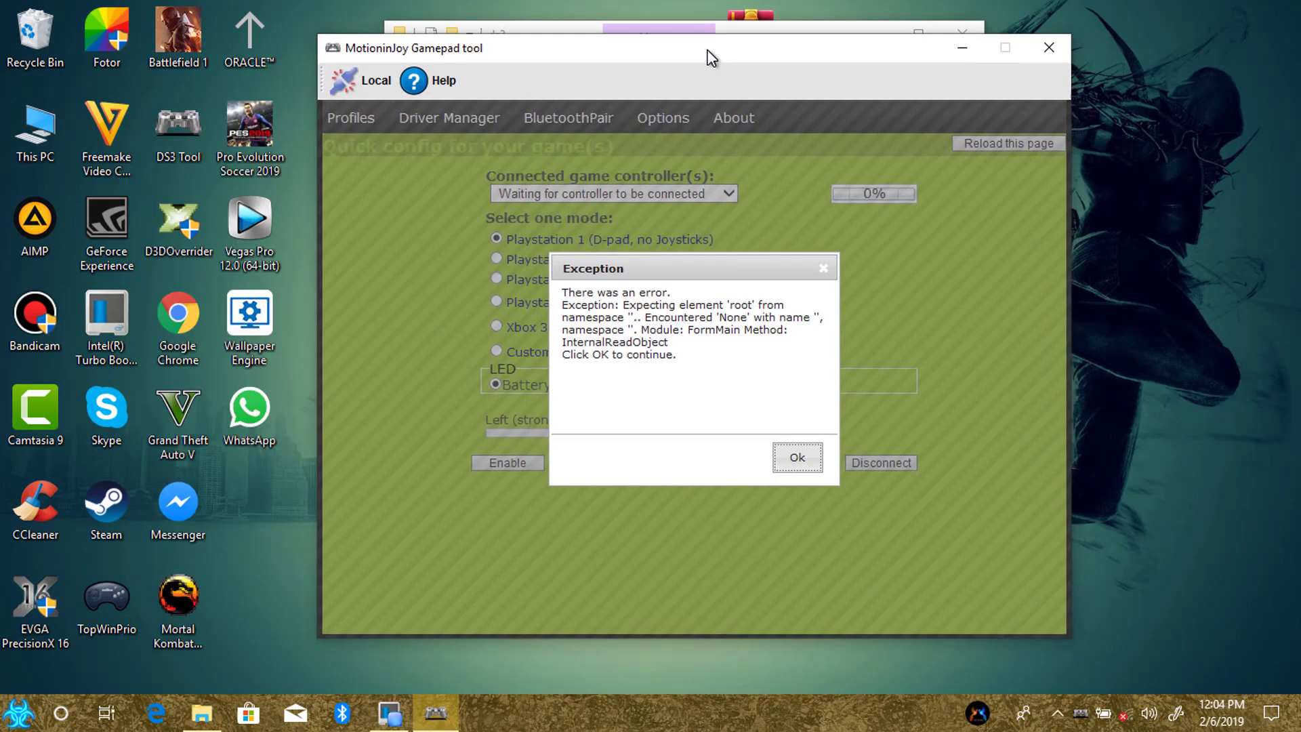
{"action": "left_click", "coordinate": [798, 458]}
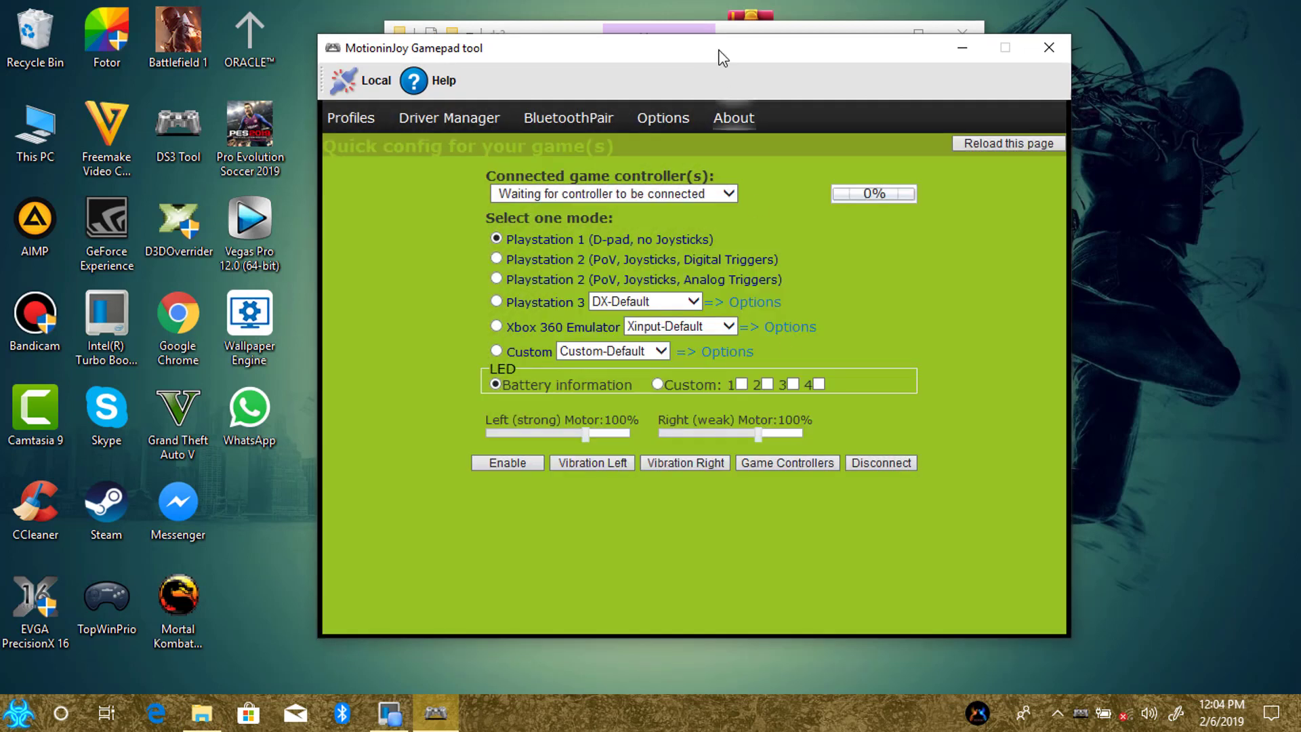
{"action": "left_click_drag", "start_coordinate": [748, 59], "coordinate": [733, 47]}
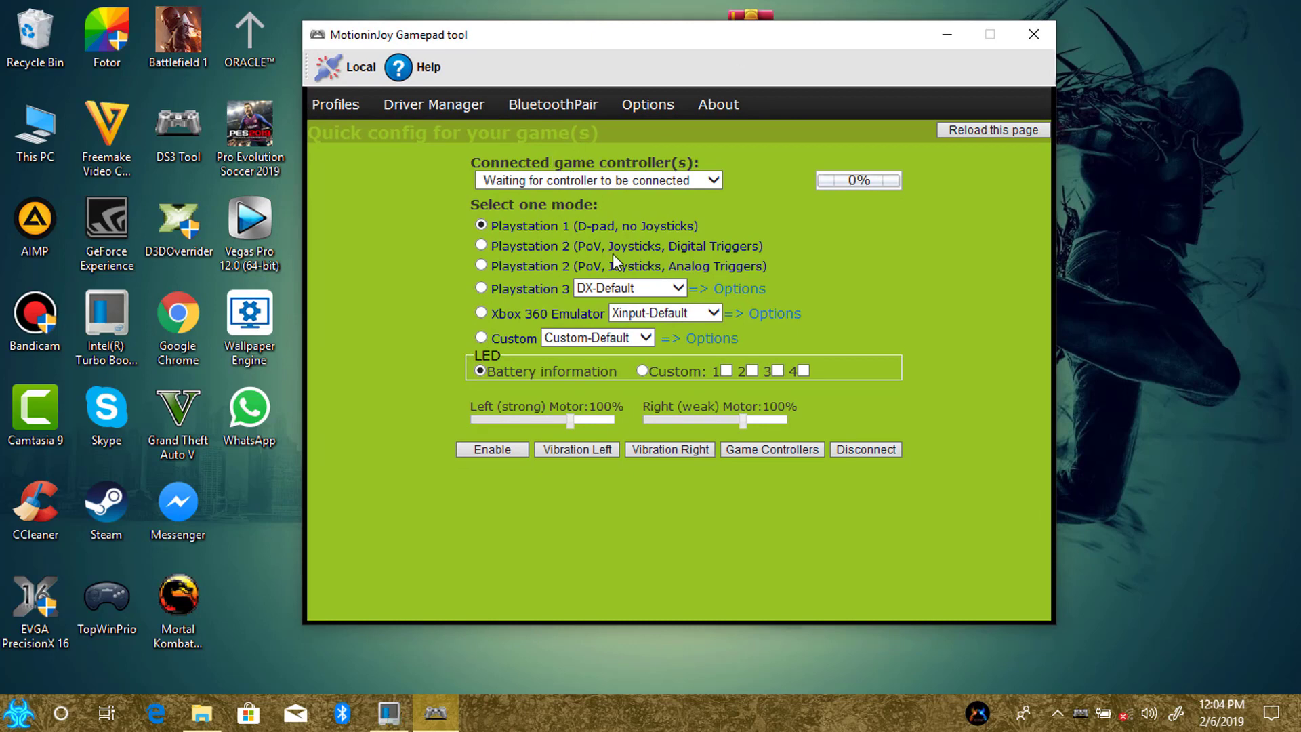
{"action": "left_click", "coordinate": [440, 107]}
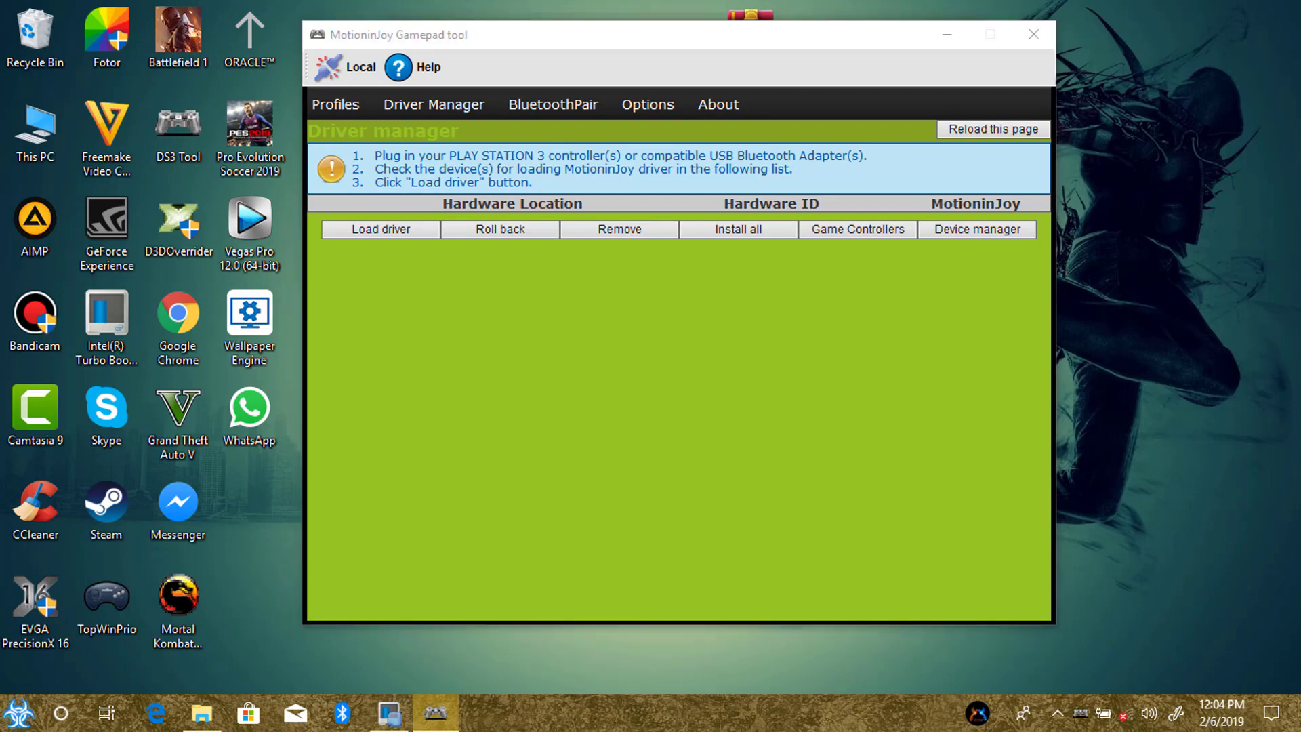
Open the Date & time page in Windows Settings and turn off setting the time automatically
{"action": "key", "text": "super"}
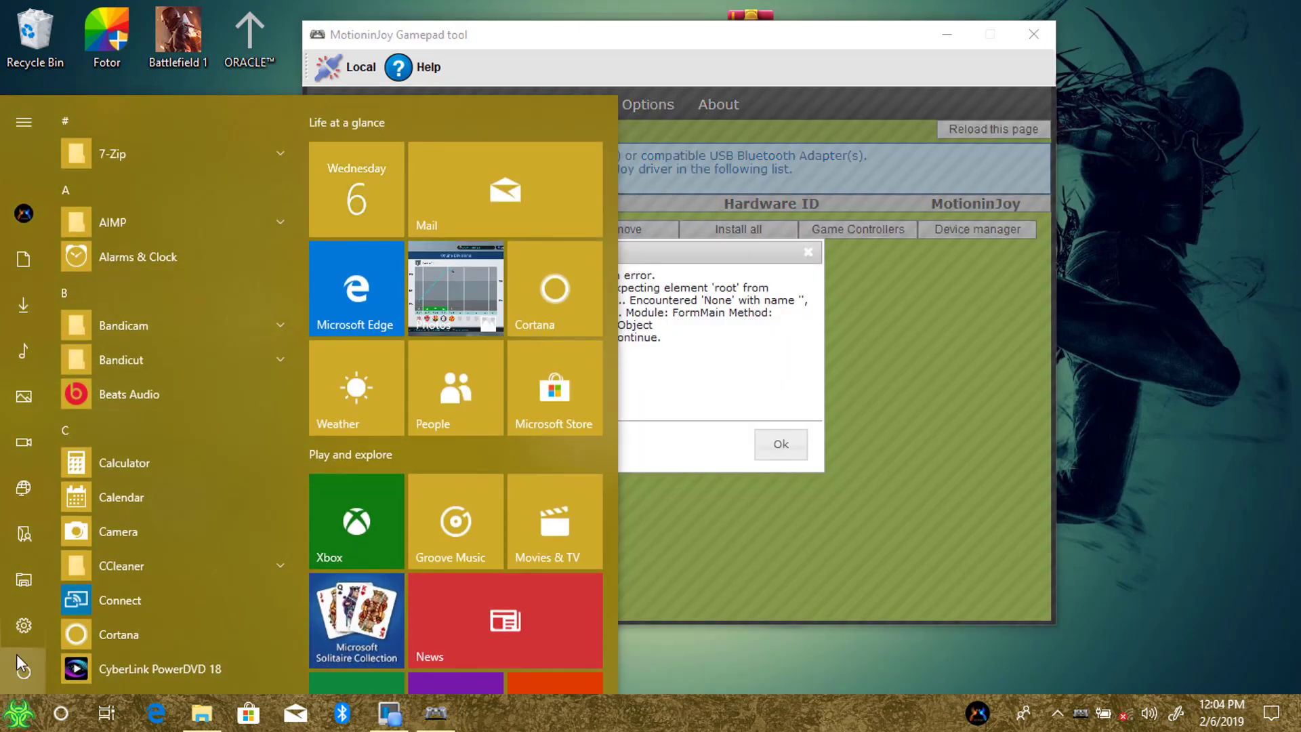
{"action": "left_click", "coordinate": [20, 629]}
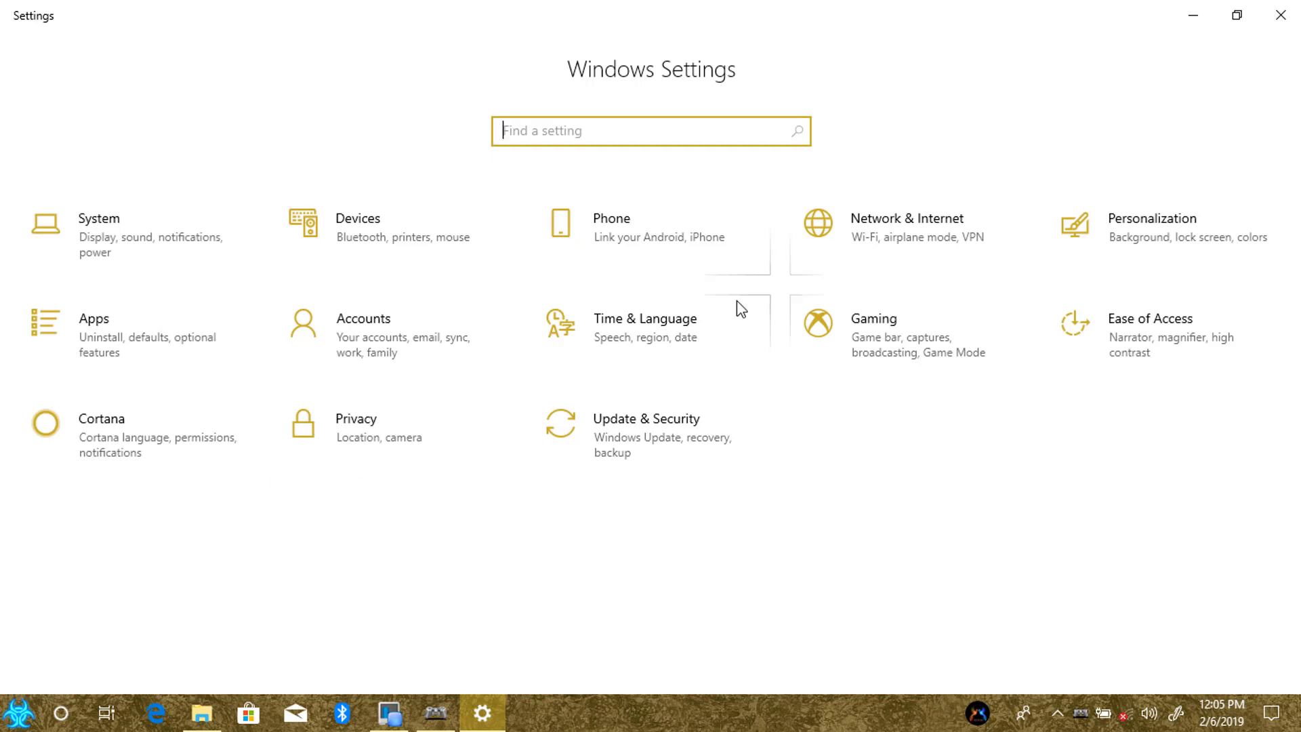
{"action": "left_click", "coordinate": [553, 322]}
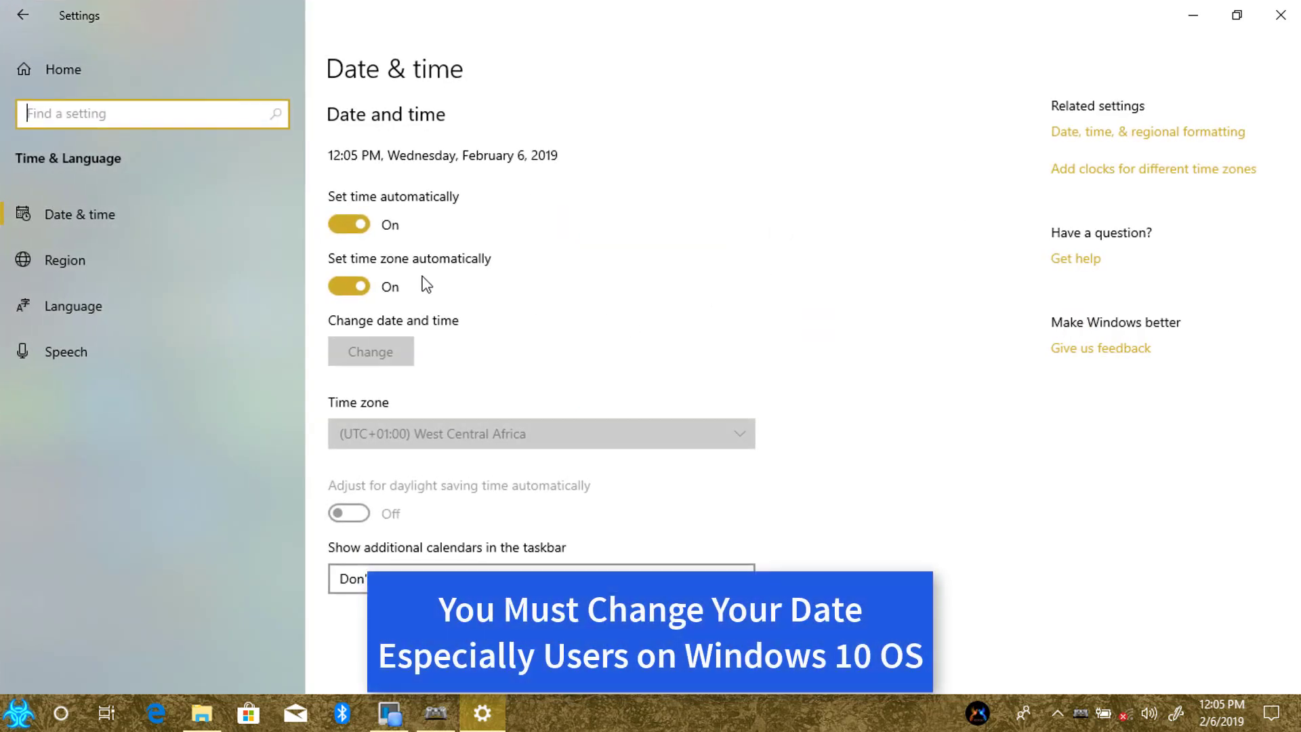
{"action": "left_click", "coordinate": [366, 226]}
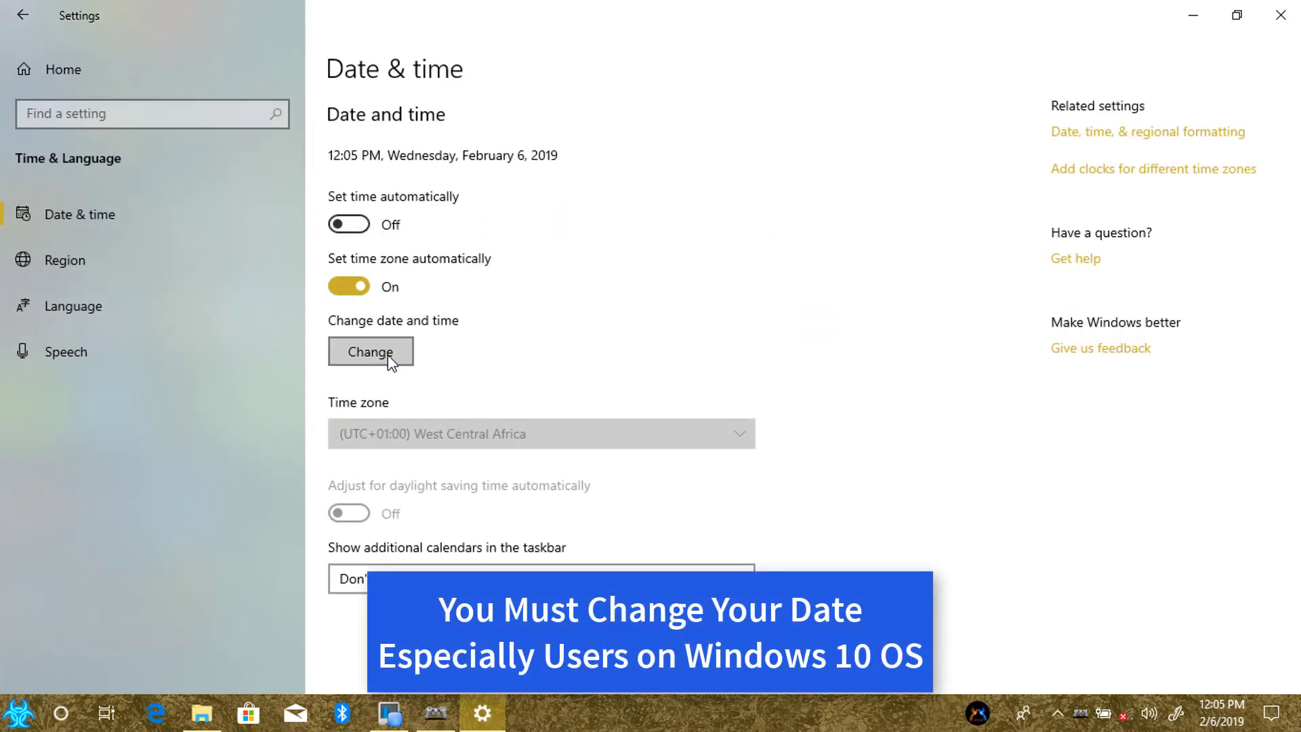
Set the system date's year to 2012, and dismiss the exception message in the MotioninJoy Gamepad tool
{"action": "left_click", "coordinate": [389, 357]}
{"action": "left_click", "coordinate": [669, 303]}
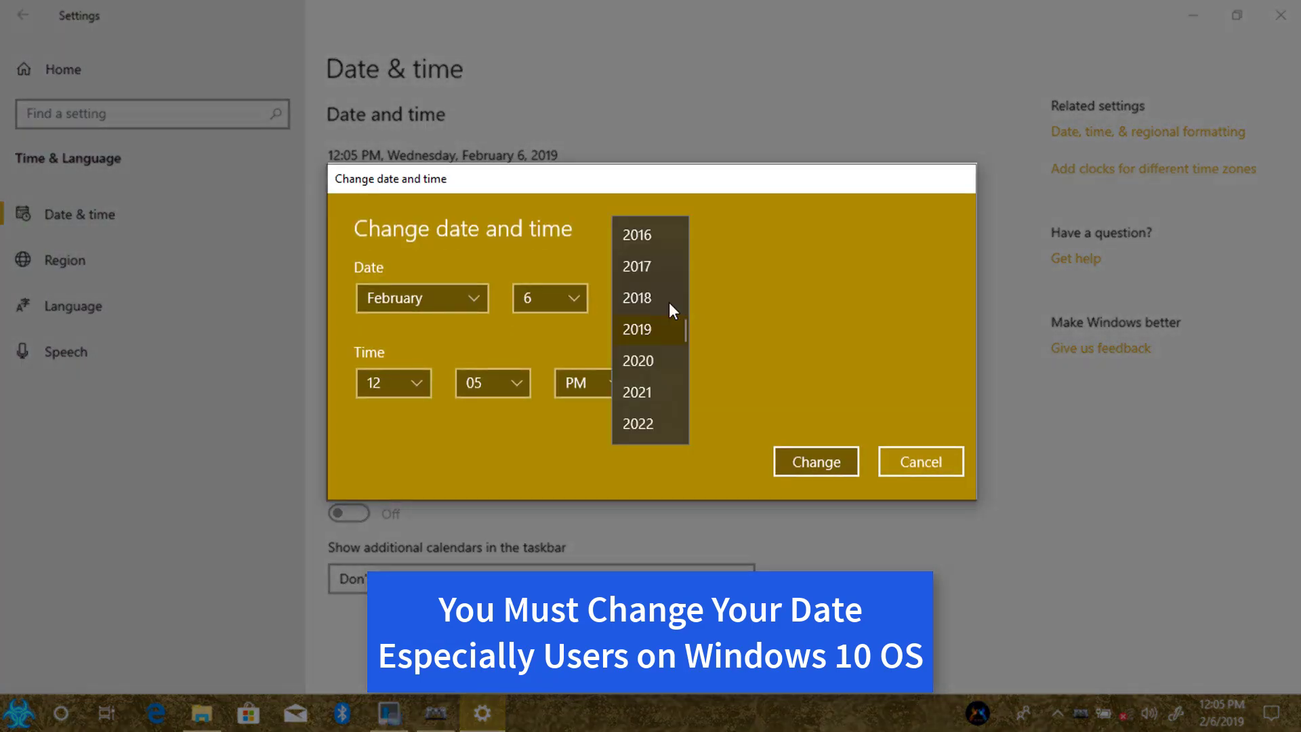
{"action": "scroll", "coordinate": [681, 326], "scroll_direction": "down", "scroll_amount": 1}
{"action": "scroll", "coordinate": [682, 312], "scroll_direction": "up", "scroll_amount": 3}
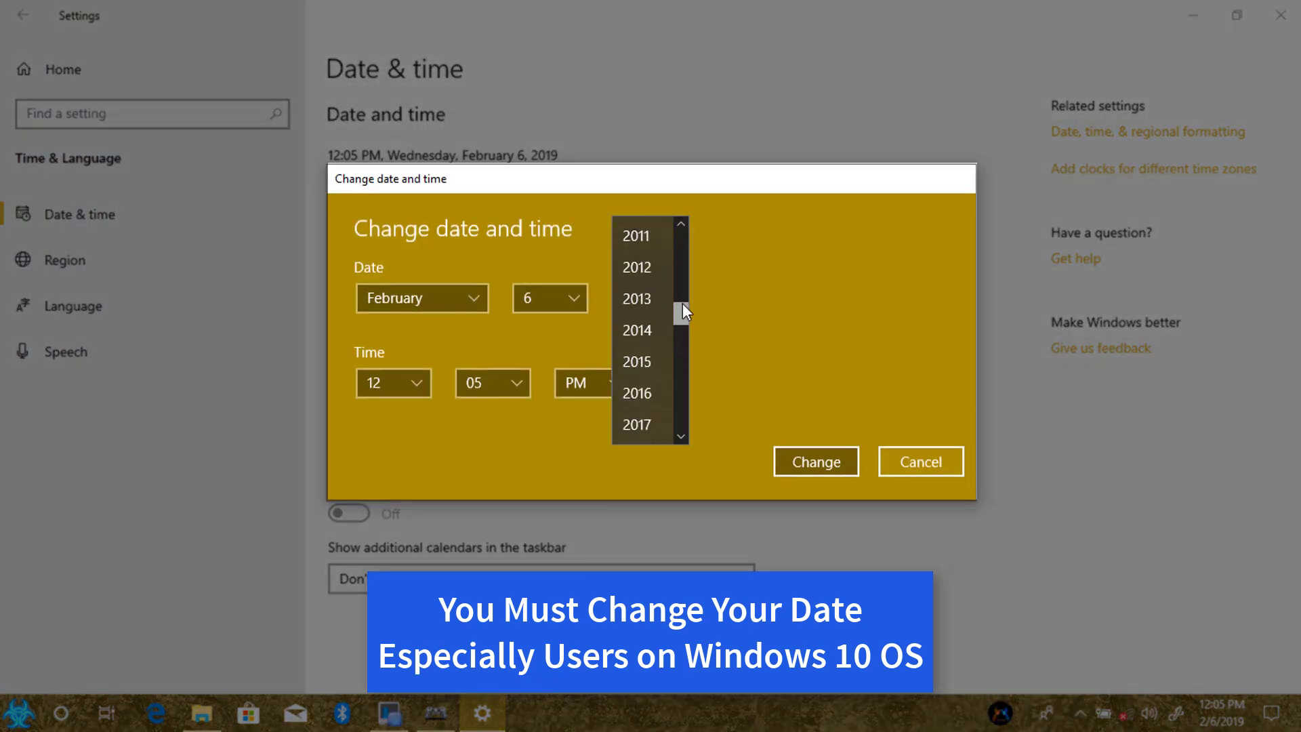
{"action": "left_click", "coordinate": [652, 267]}
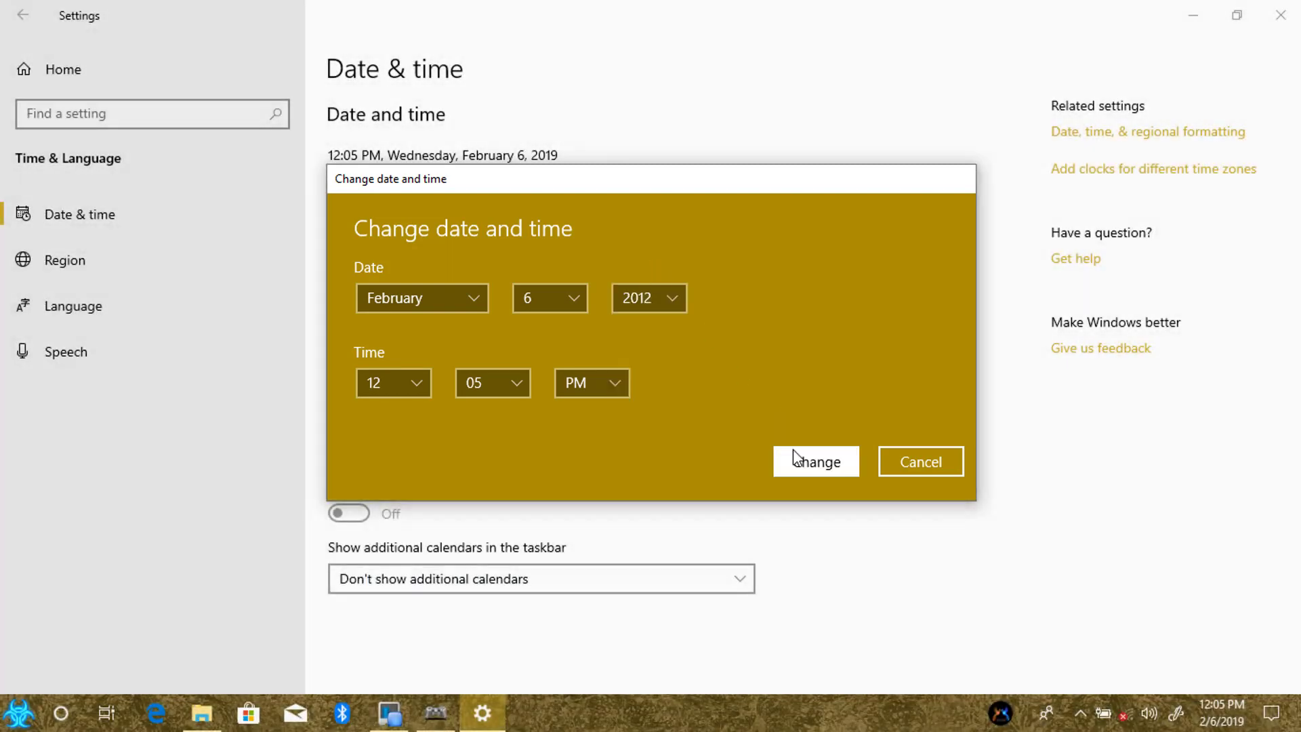
{"action": "left_click", "coordinate": [793, 455]}
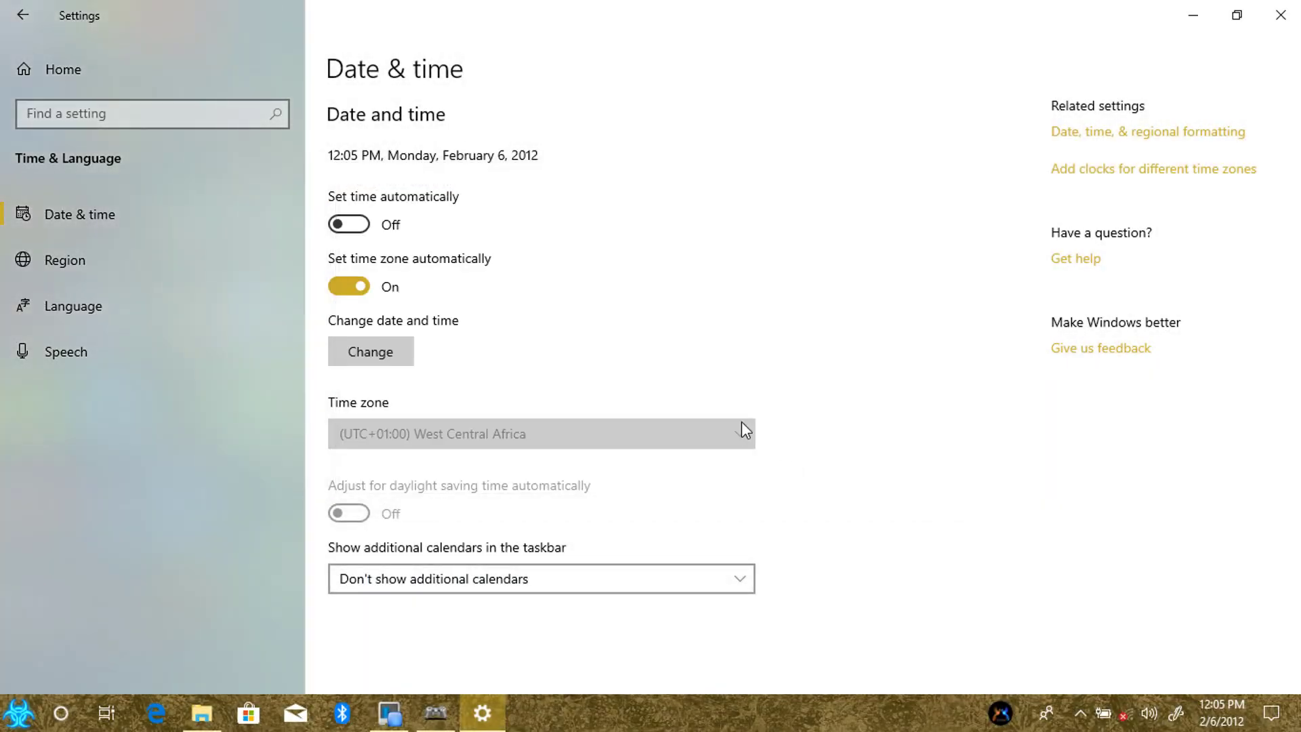
{"action": "left_click", "coordinate": [1183, 17]}
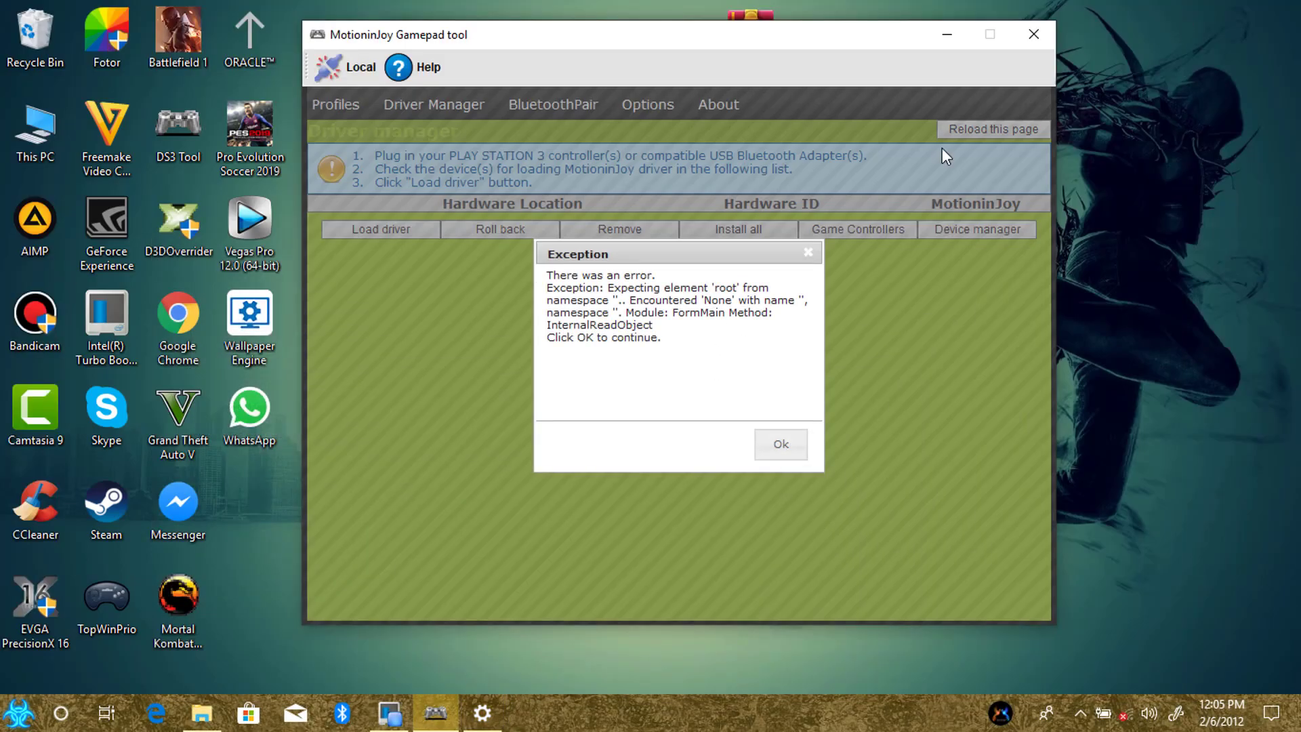
{"action": "left_click", "coordinate": [782, 446]}
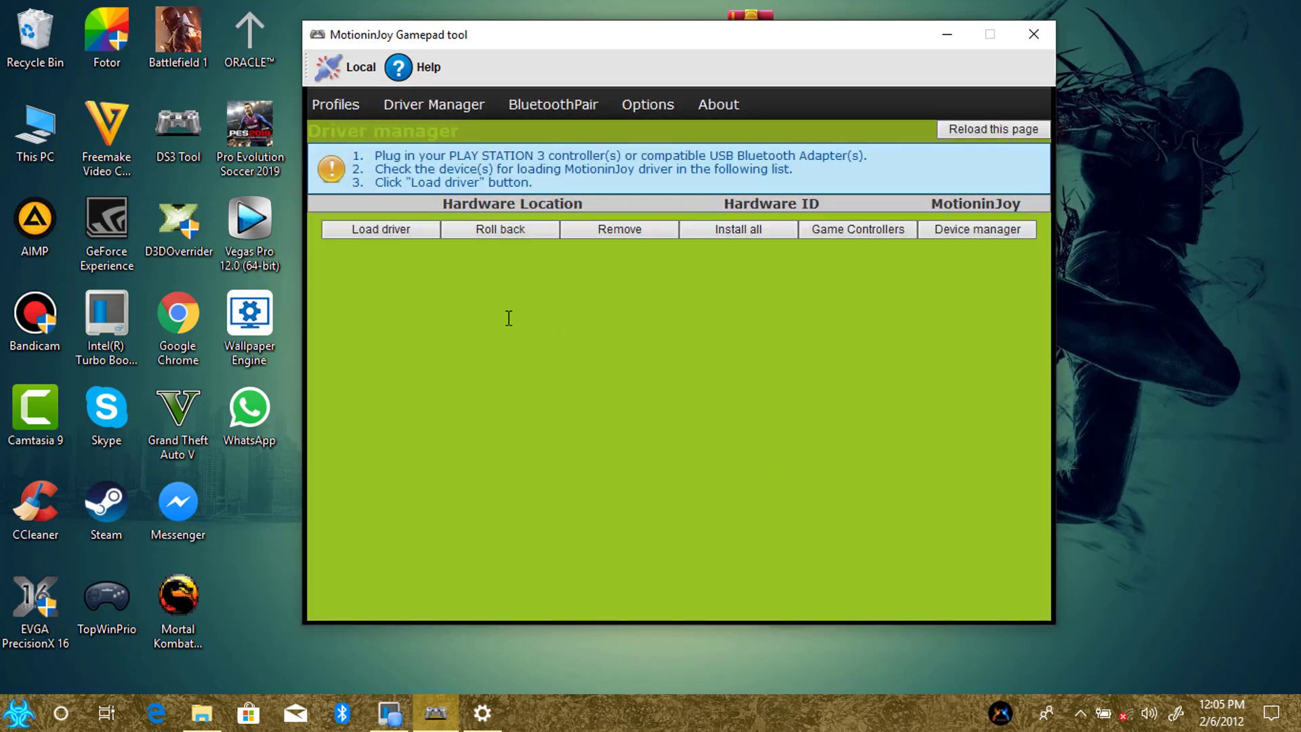
Check the Generic USB Joystick entry under Windows' Bluetooth & other devices, and return to the MotioninJoy Gamepad tool
{"action": "left_click", "coordinate": [484, 714]}
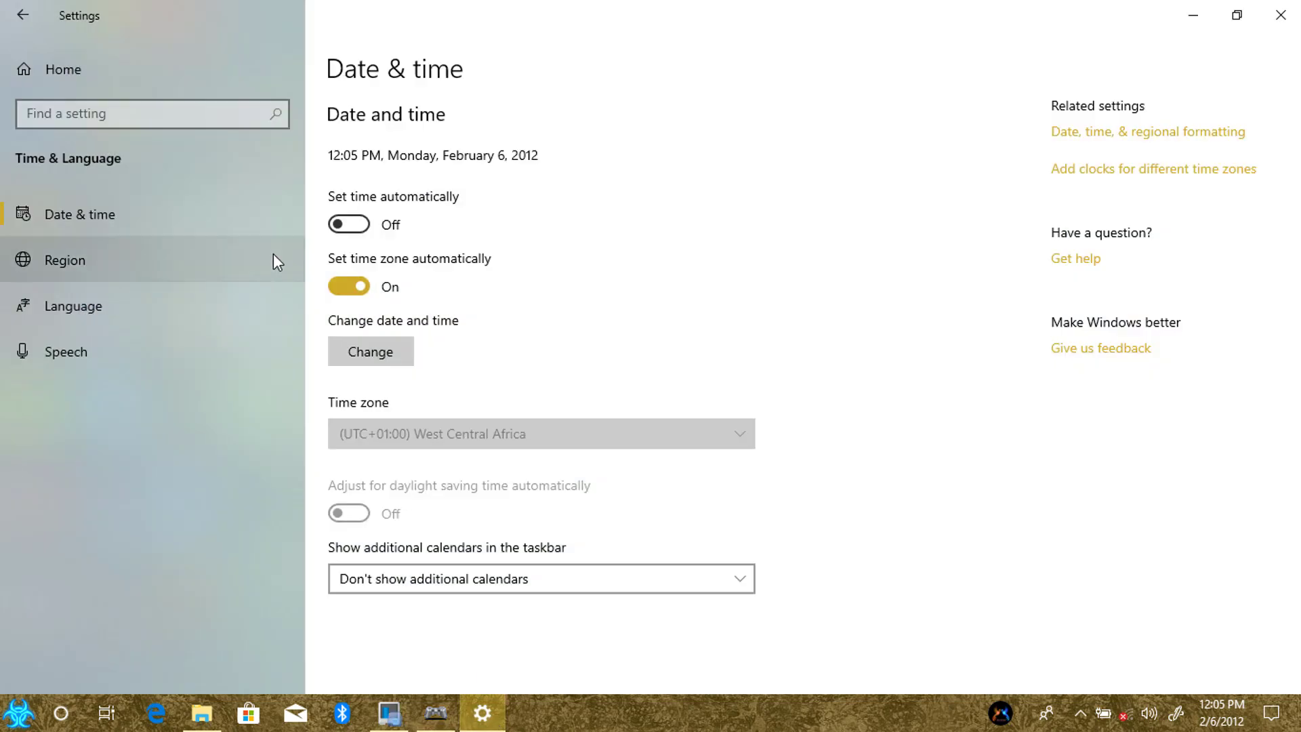
{"action": "left_click", "coordinate": [137, 71]}
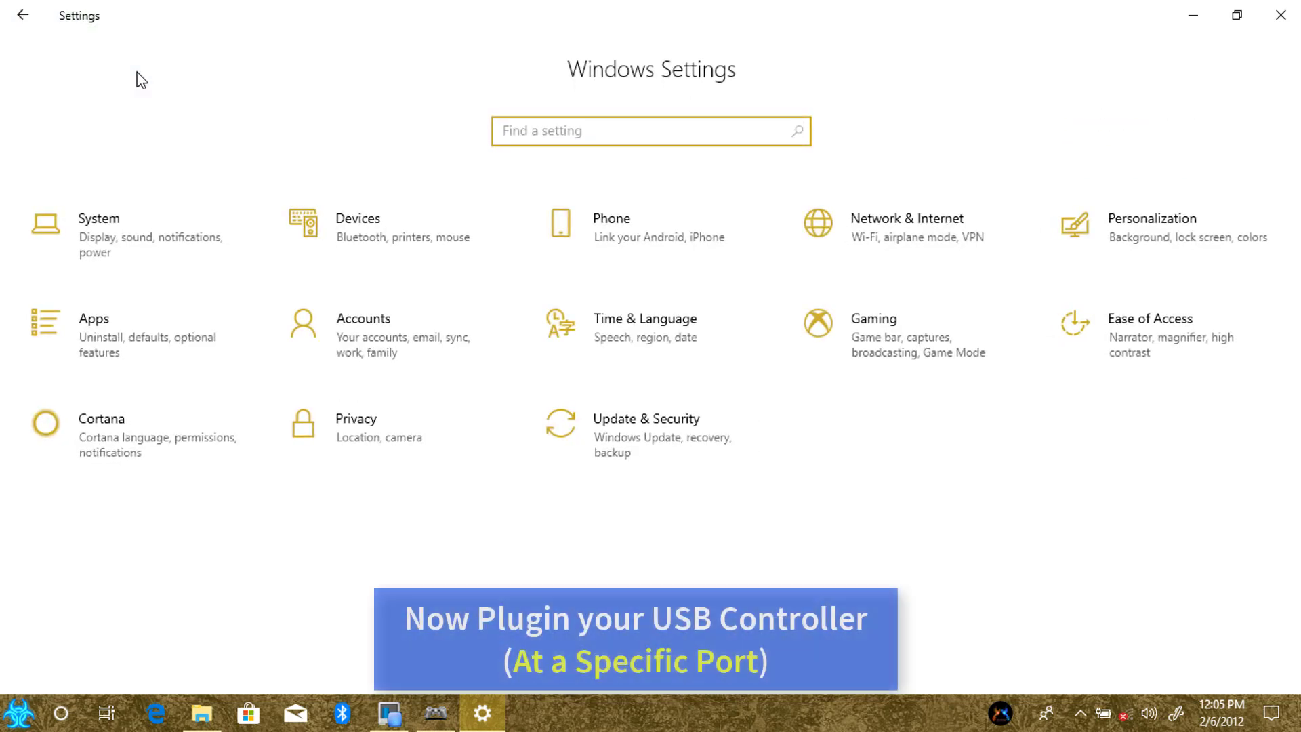
{"action": "left_click", "coordinate": [410, 229]}
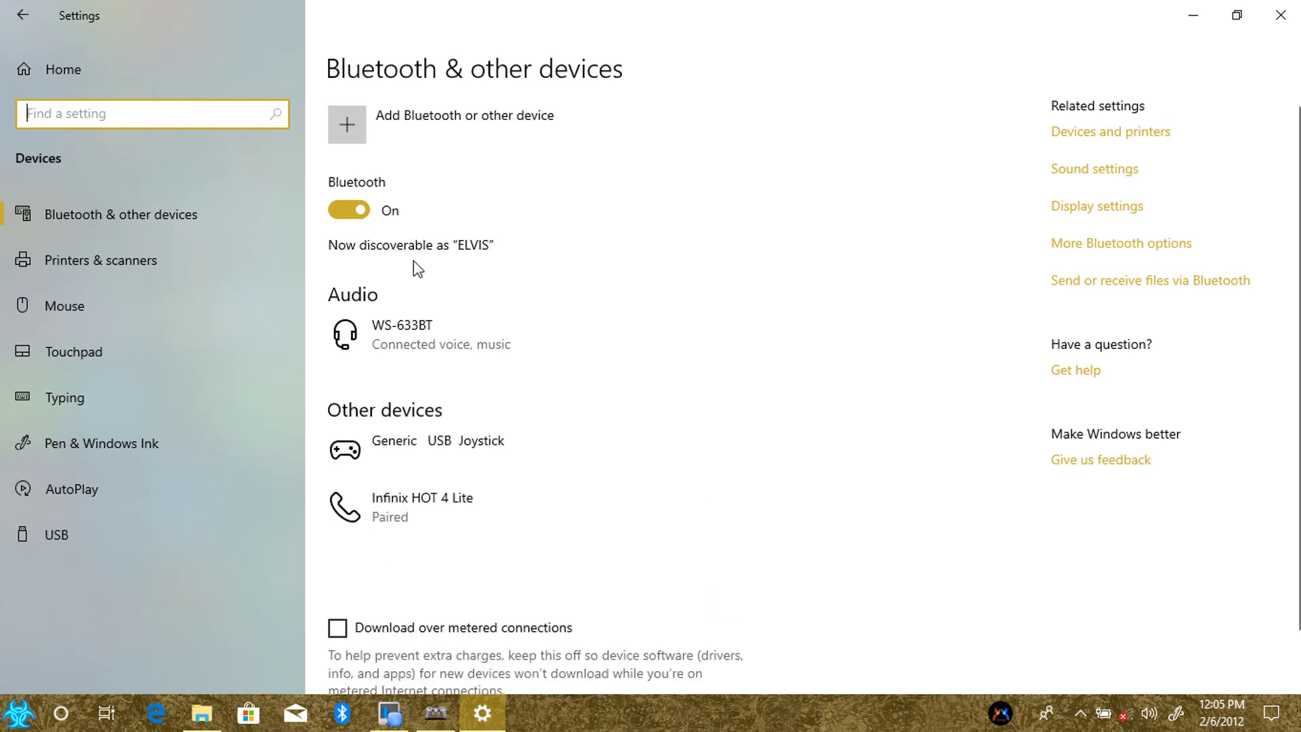
{"action": "left_click", "coordinate": [527, 453]}
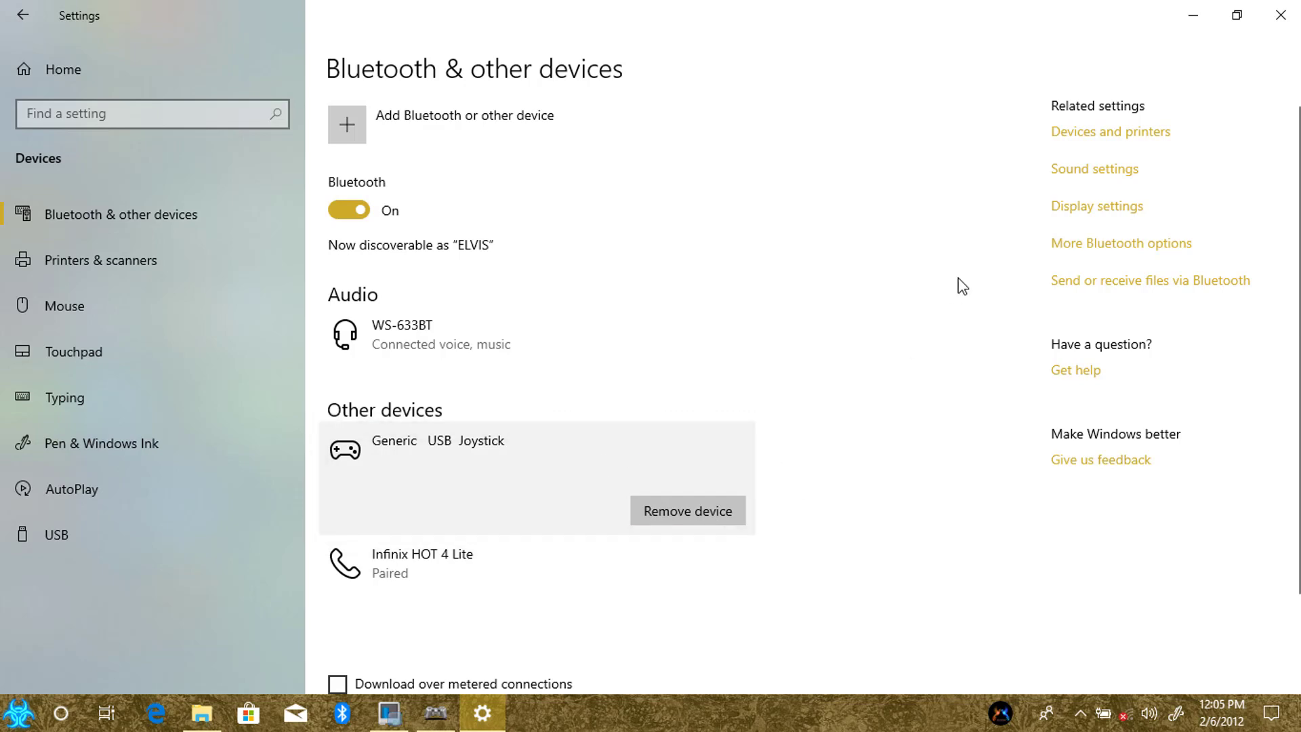
{"action": "left_click", "coordinate": [1181, 18]}
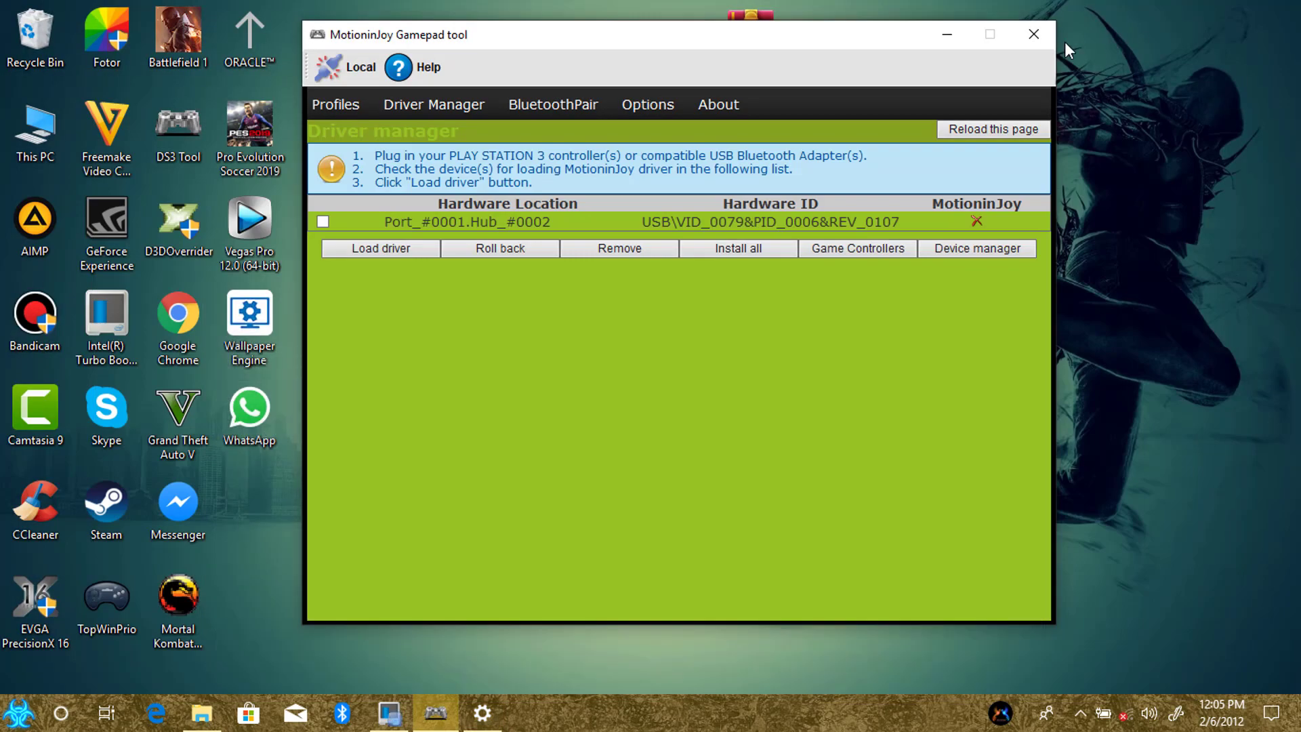
Load the MotioninJoy driver for the controller at Port_#0001.Hub_#0002 and highlight the driver installation line in the log
{"action": "left_click", "coordinate": [345, 222]}
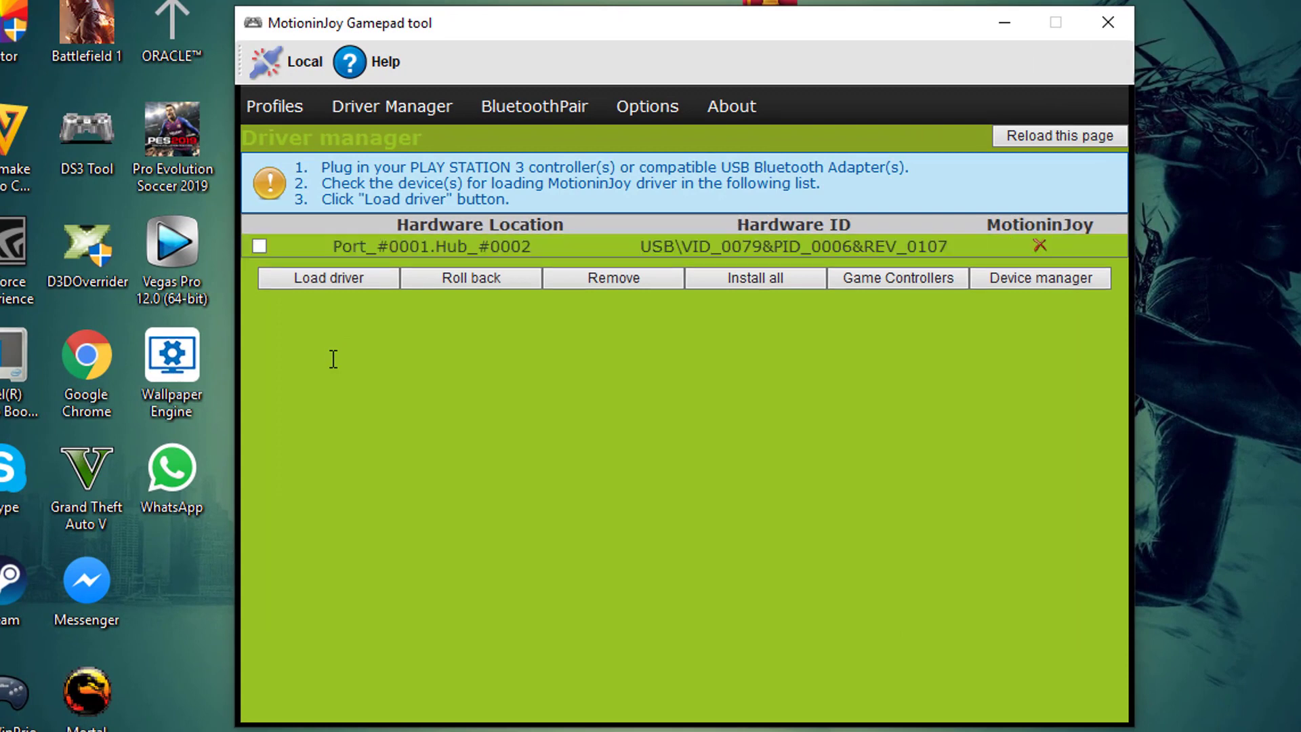
{"action": "left_click", "coordinate": [275, 249]}
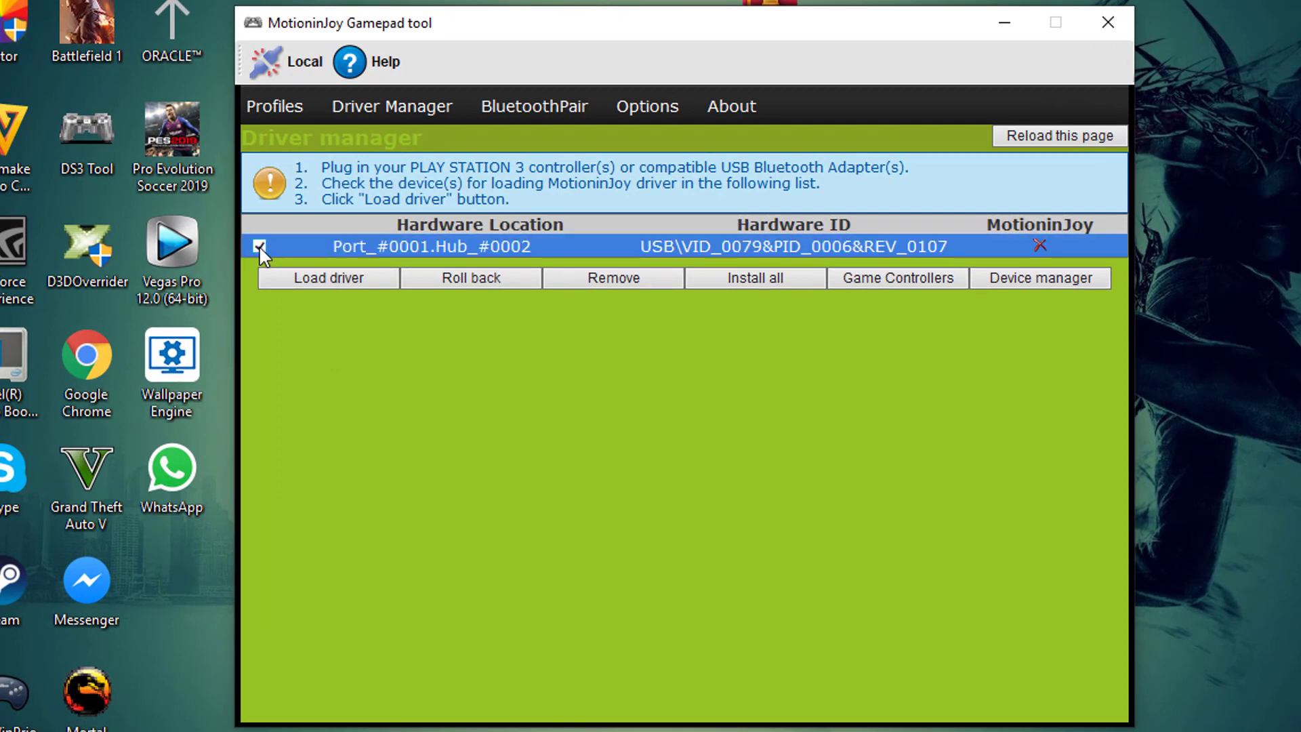
{"action": "left_click", "coordinate": [319, 280]}
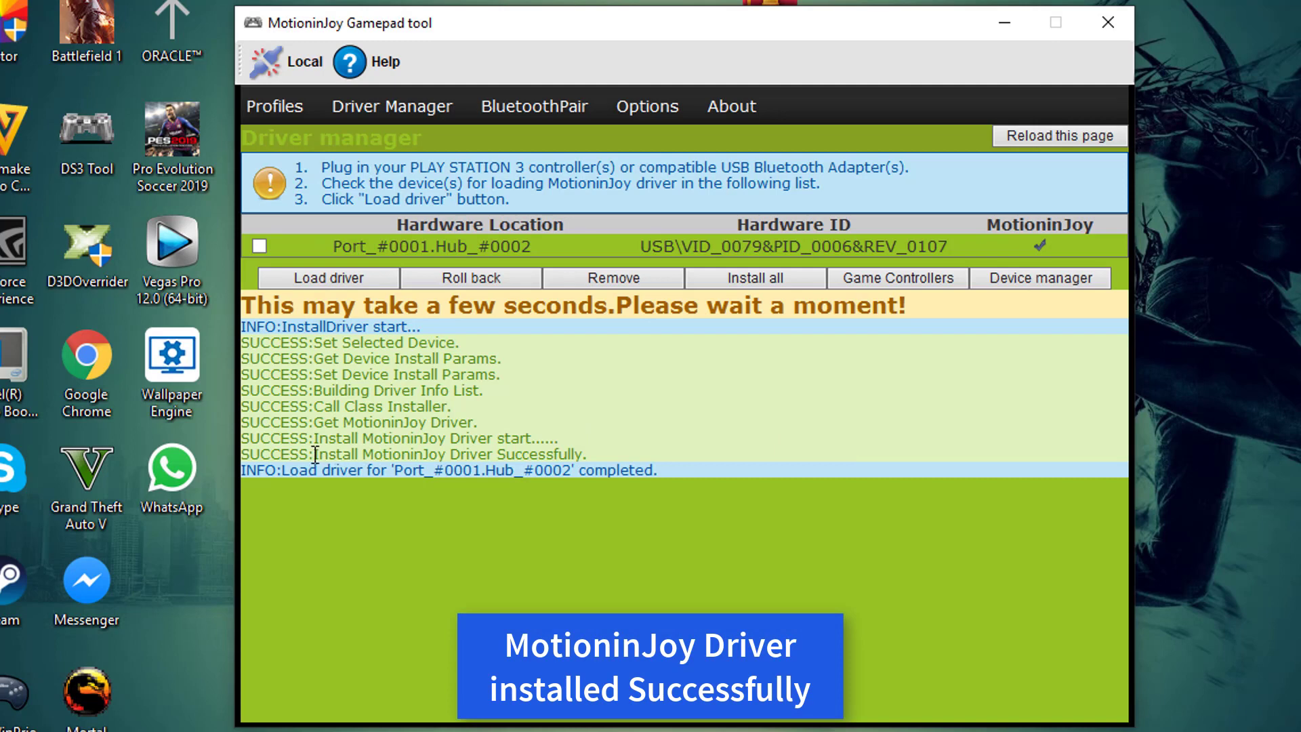
{"action": "left_click_drag", "start_coordinate": [315, 455], "coordinate": [532, 458]}
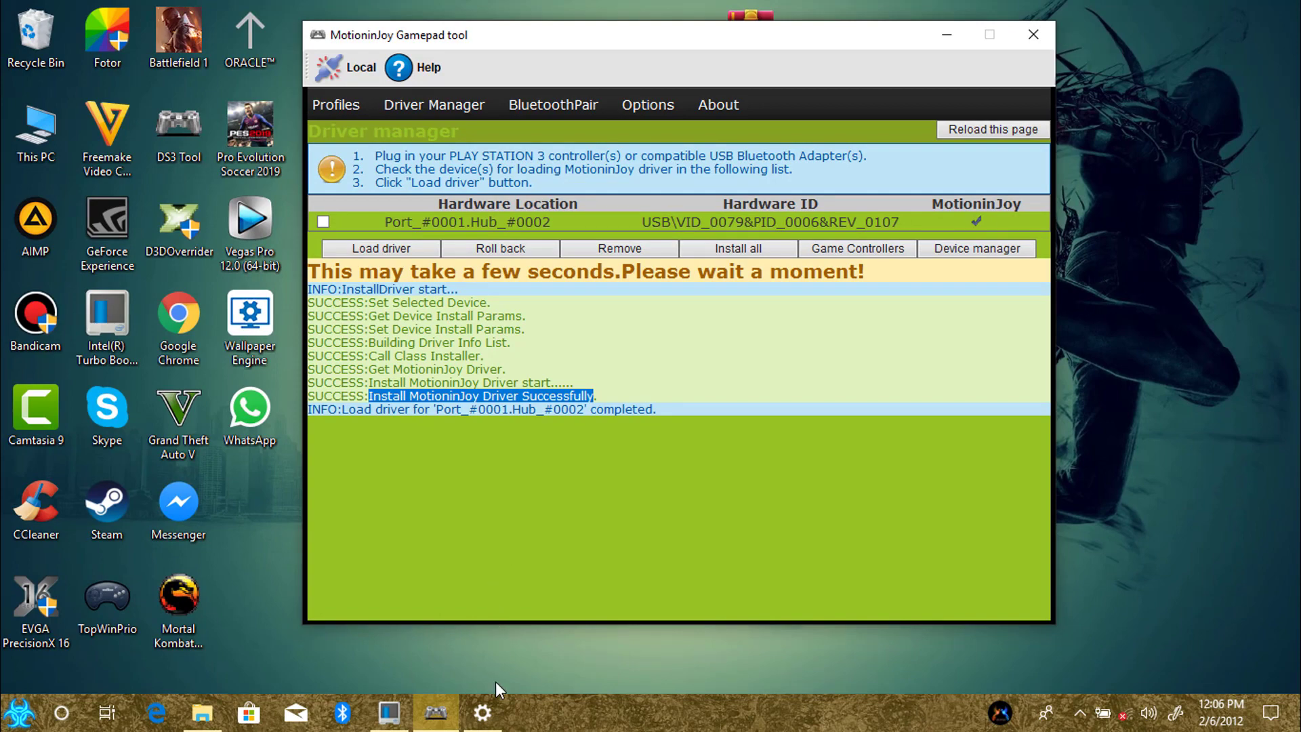
Return to Windows' Date & time settings and set the system date's year to 2019
{"action": "left_click", "coordinate": [482, 712]}
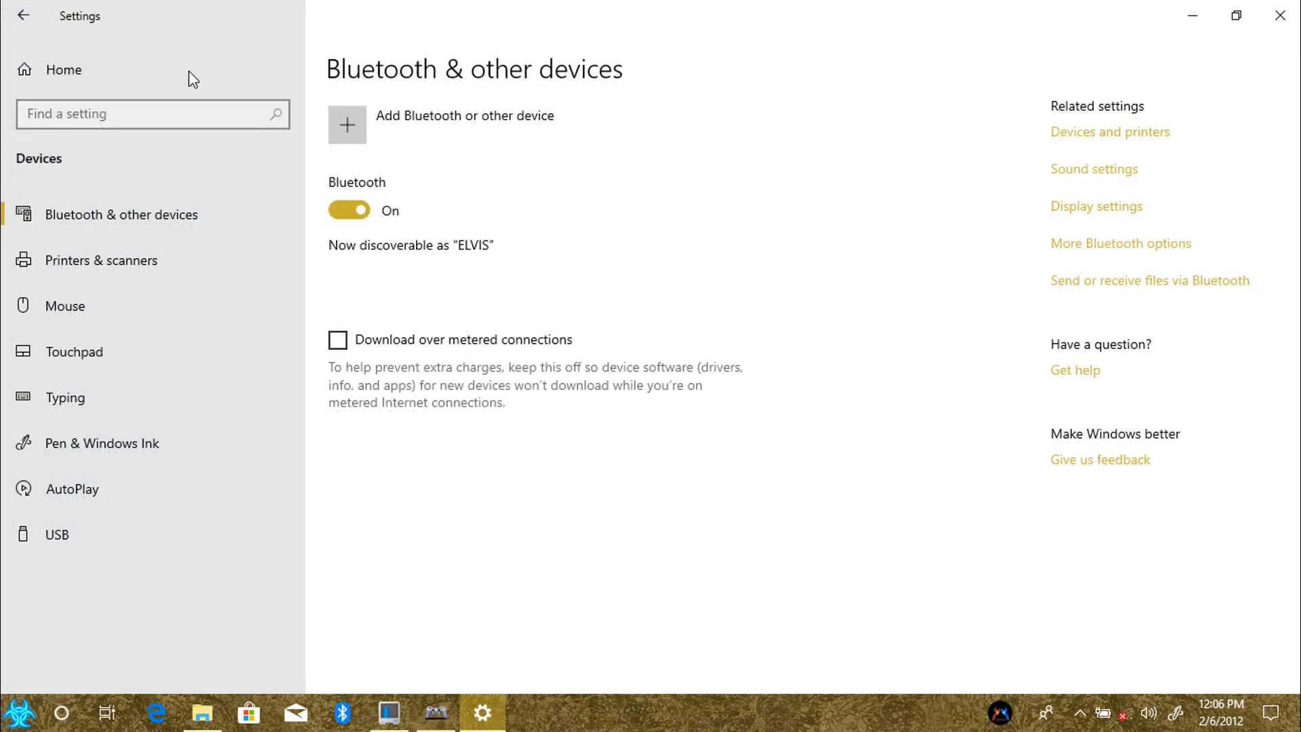
{"action": "left_click", "coordinate": [21, 18]}
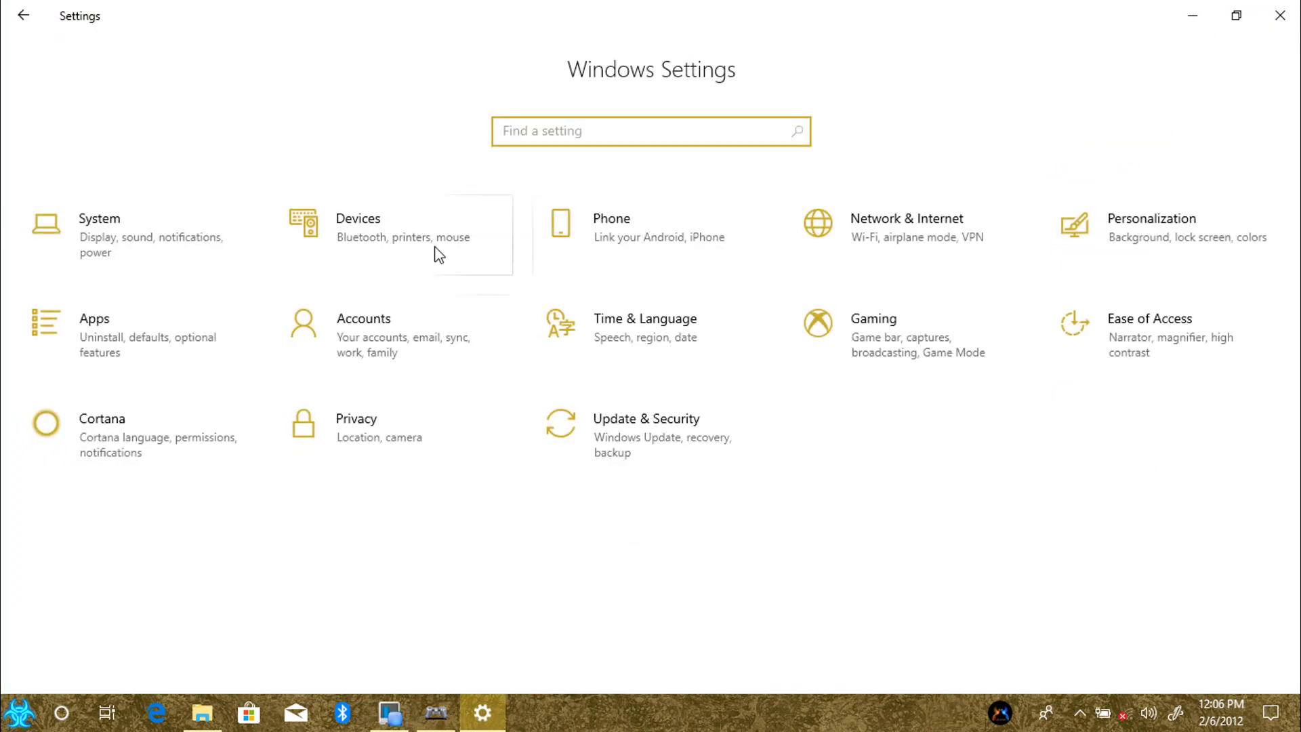
{"action": "left_click", "coordinate": [655, 323]}
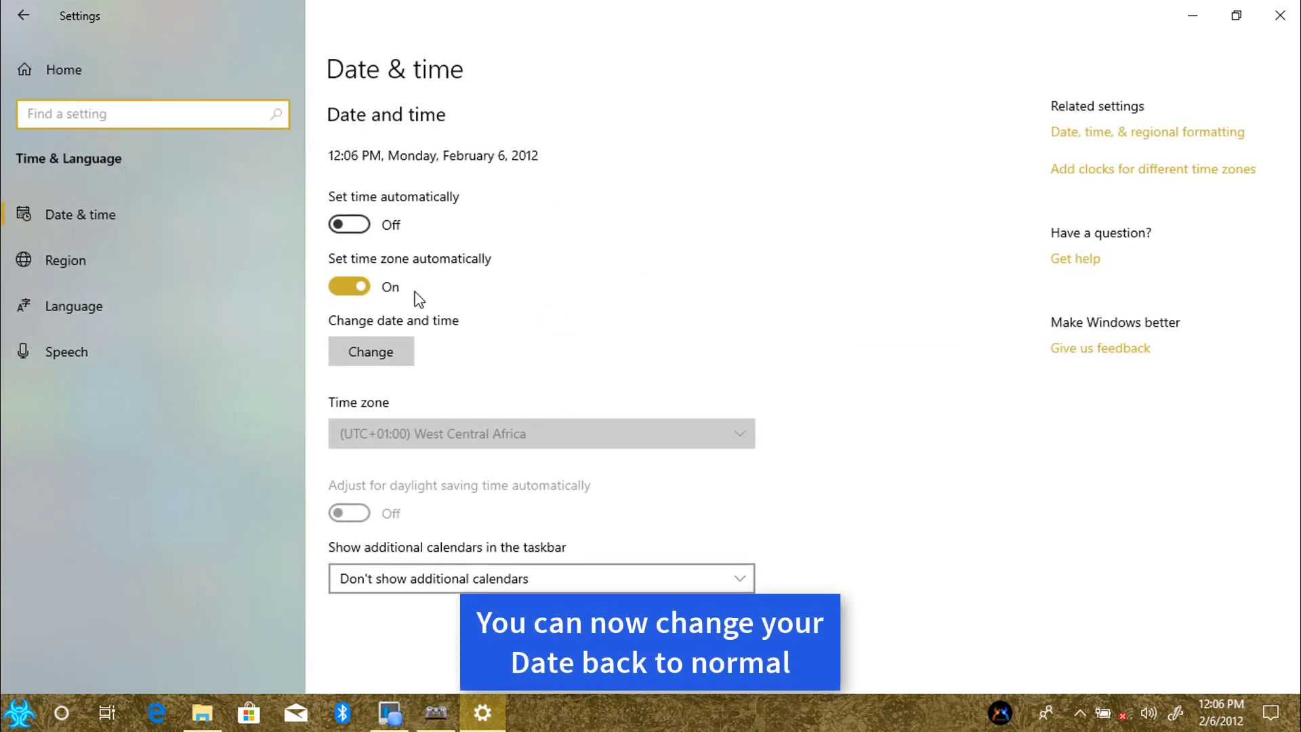
{"action": "left_click", "coordinate": [376, 344]}
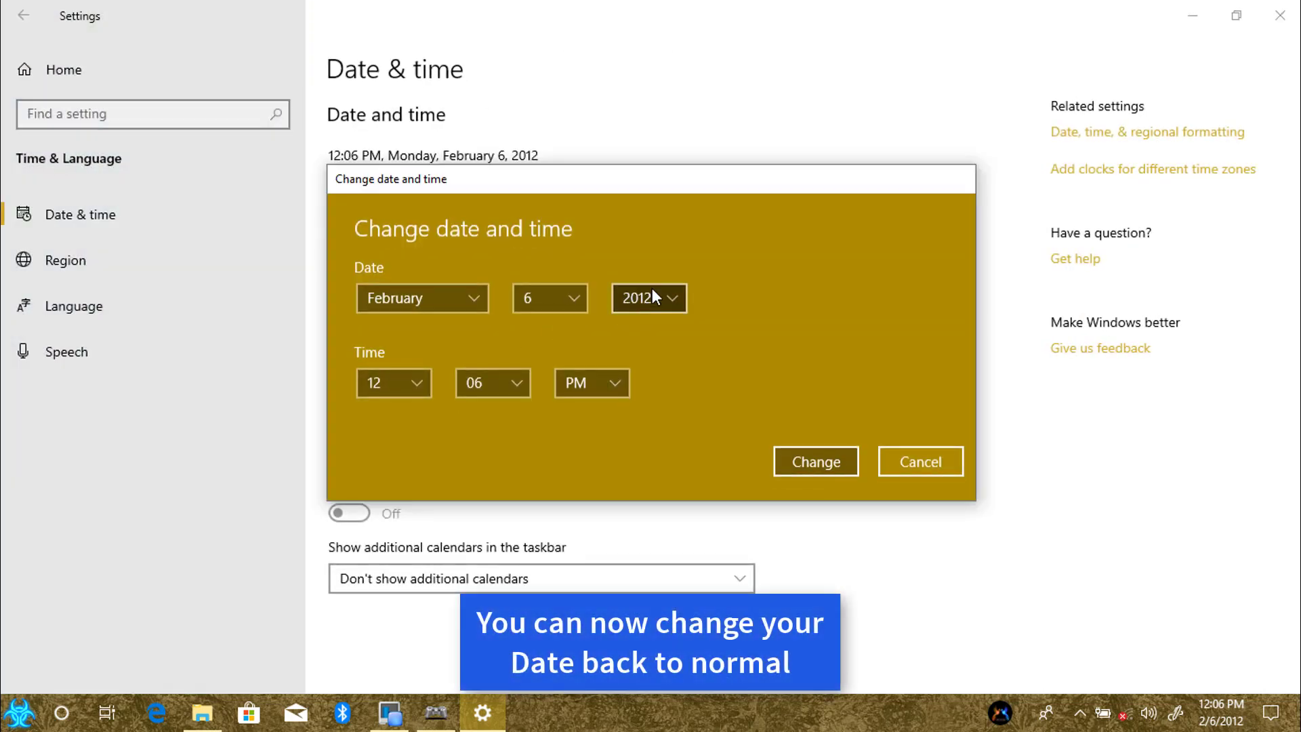
{"action": "left_click", "coordinate": [652, 290]}
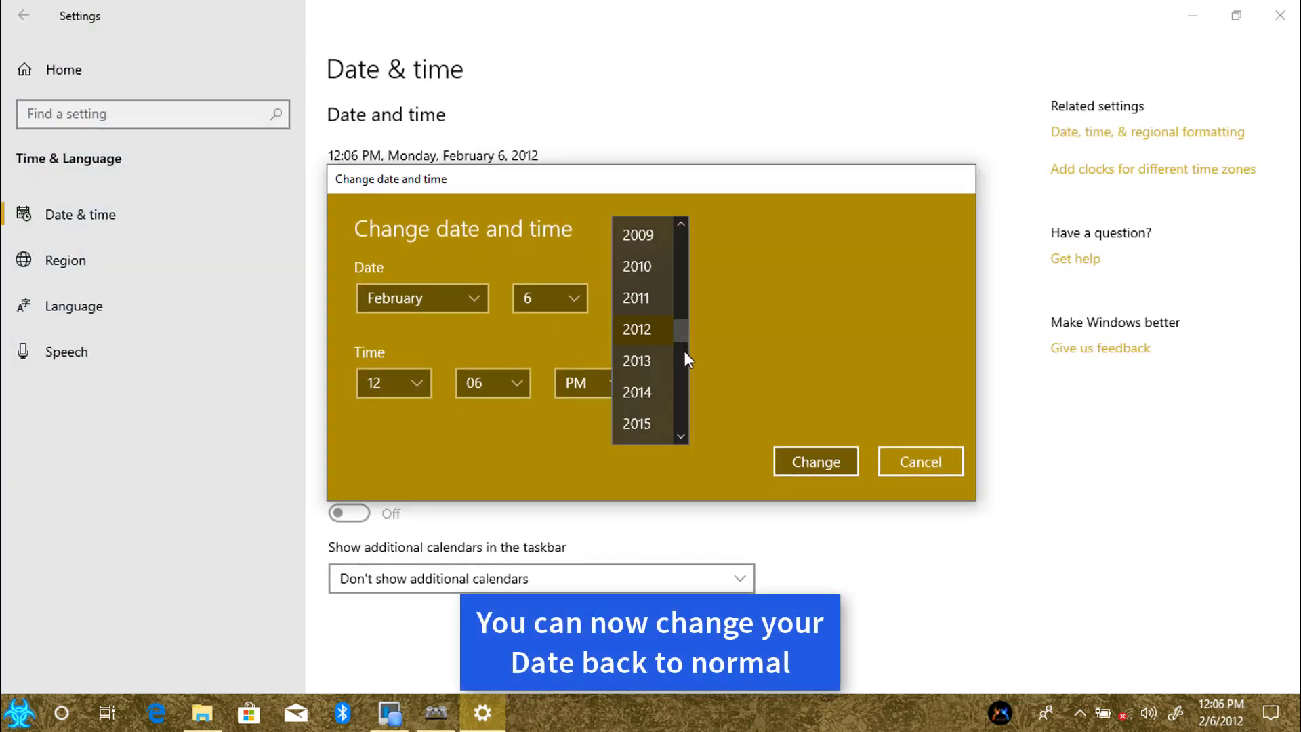
{"action": "left_click_drag", "start_coordinate": [685, 334], "coordinate": [684, 358]}
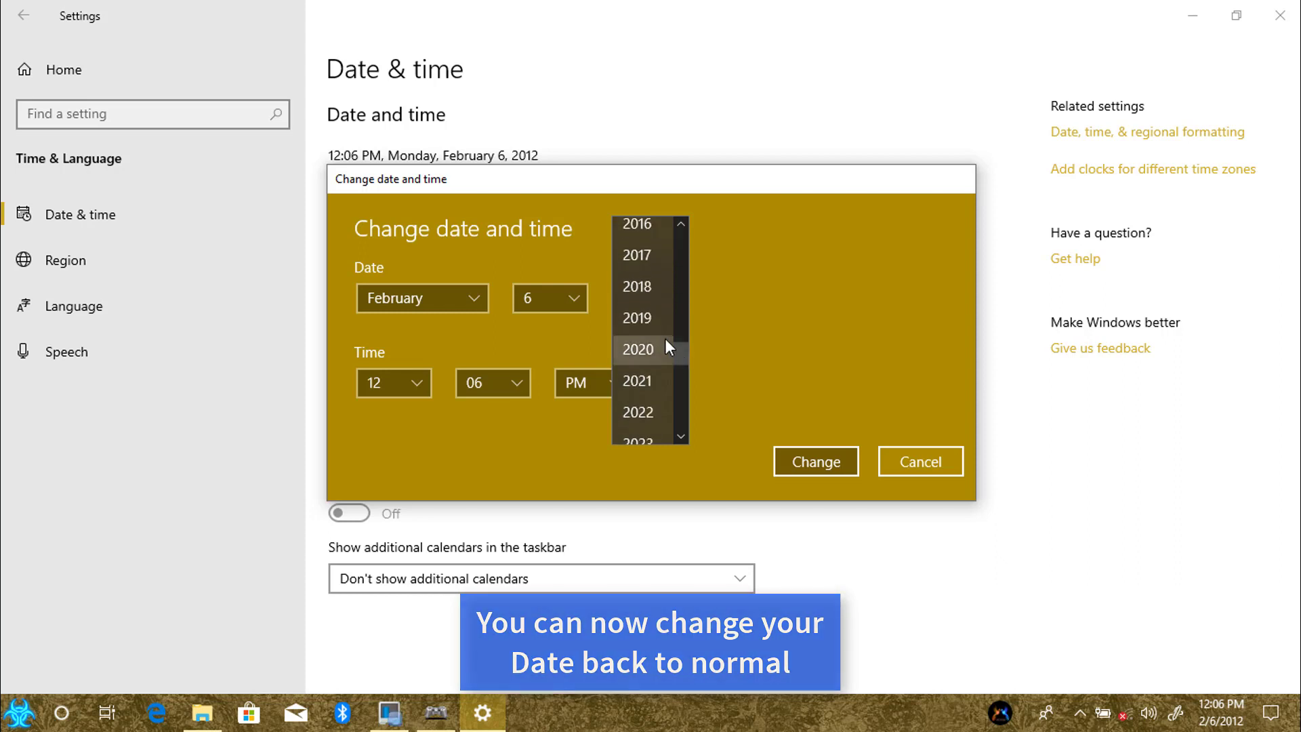
{"action": "left_click", "coordinate": [641, 317]}
{"action": "left_click", "coordinate": [796, 461]}
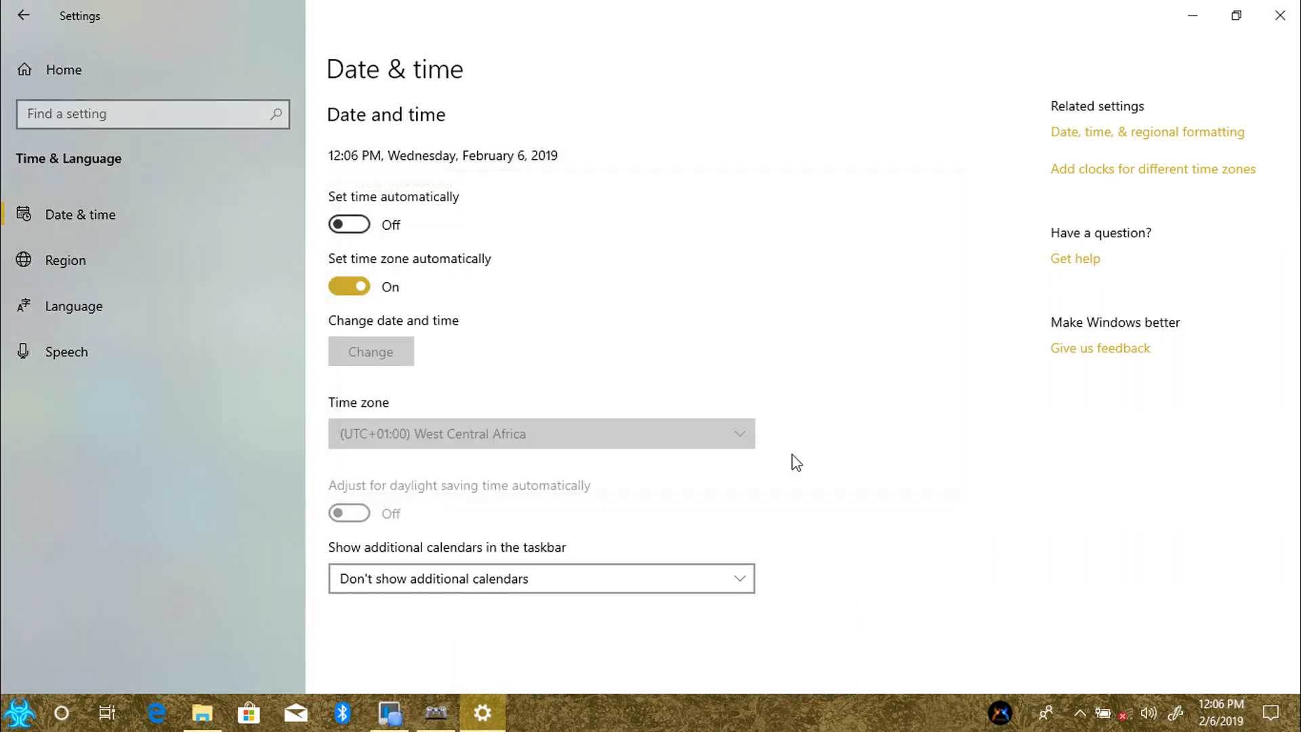
Turn on setting the time automatically, and close Settings and the MotioninJoy Gamepad tool
{"action": "left_click", "coordinate": [344, 225]}
{"action": "left_click", "coordinate": [1278, 13]}
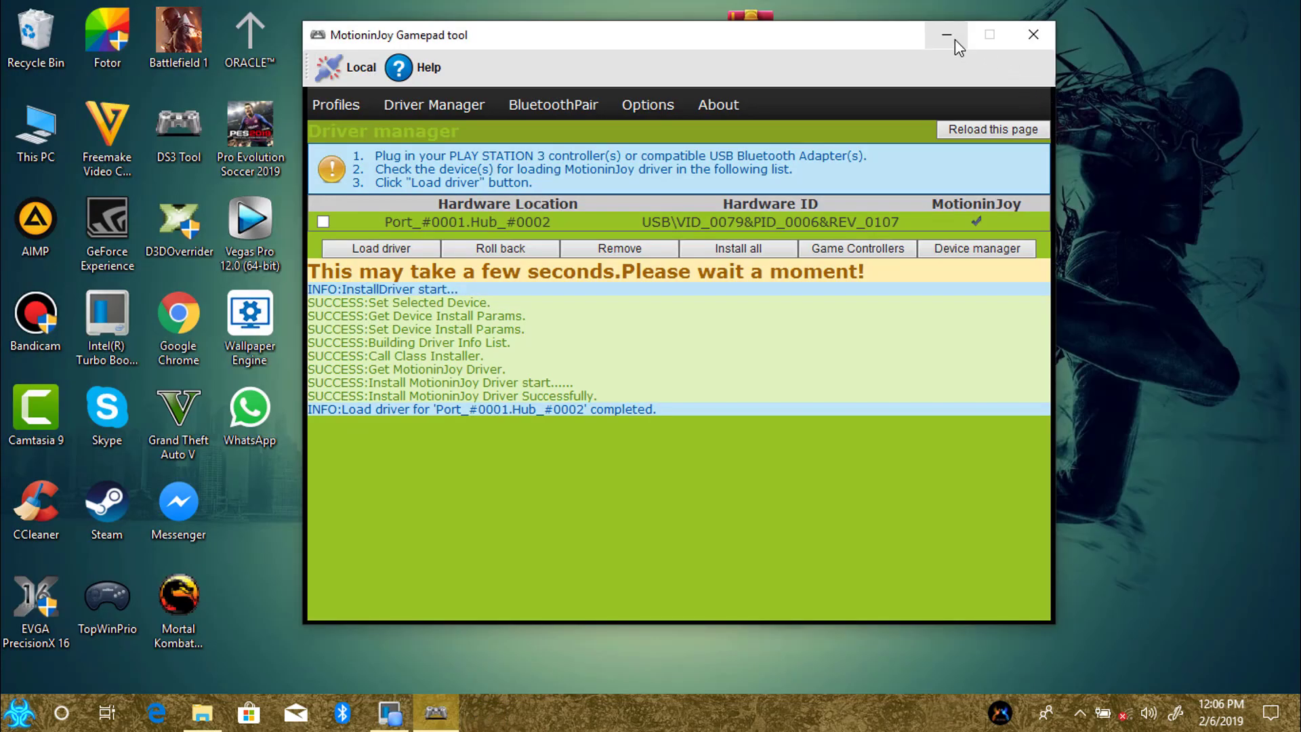
{"action": "left_click", "coordinate": [1018, 35]}
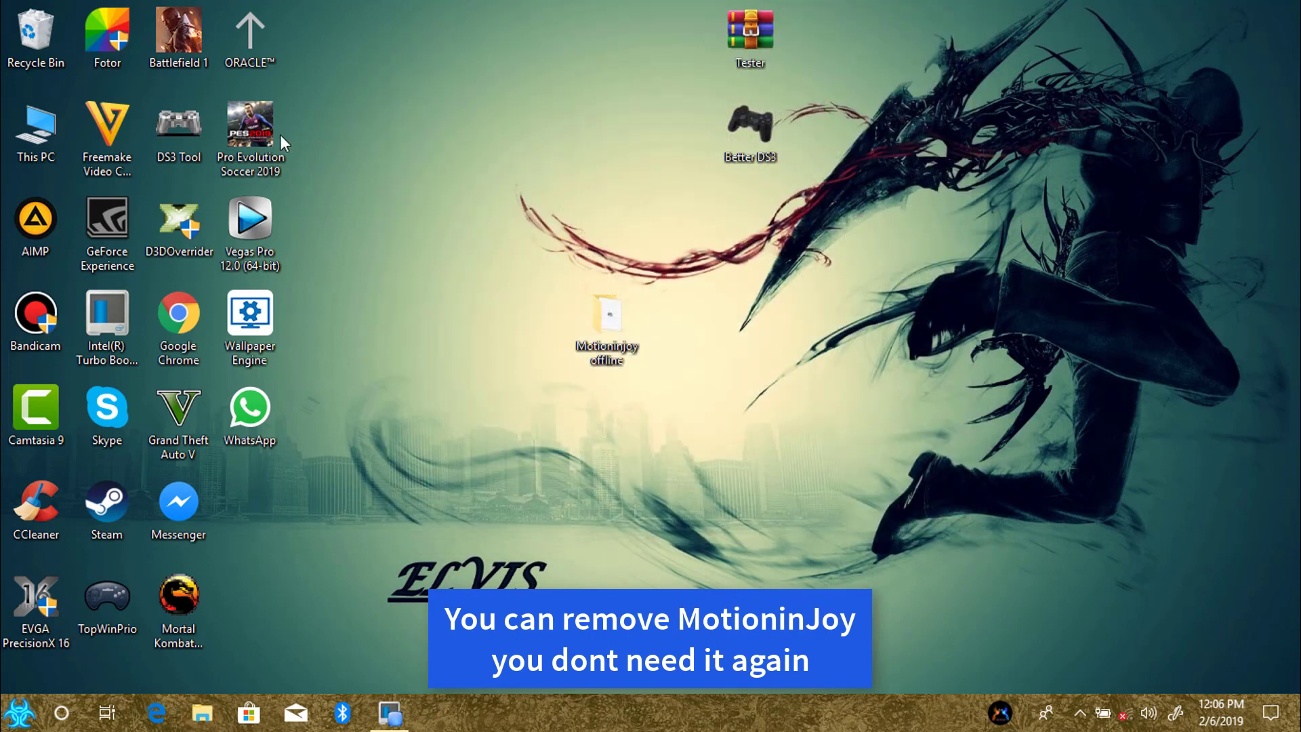
Move the DS3 Tool shortcut and the Motioninjoy offline folder from the desktop to the Recycle Bin
{"action": "left_click_drag", "start_coordinate": [172, 122], "coordinate": [32, 38]}
{"action": "left_click", "coordinate": [596, 322]}
{"action": "left_click_drag", "start_coordinate": [606, 319], "coordinate": [32, 38]}
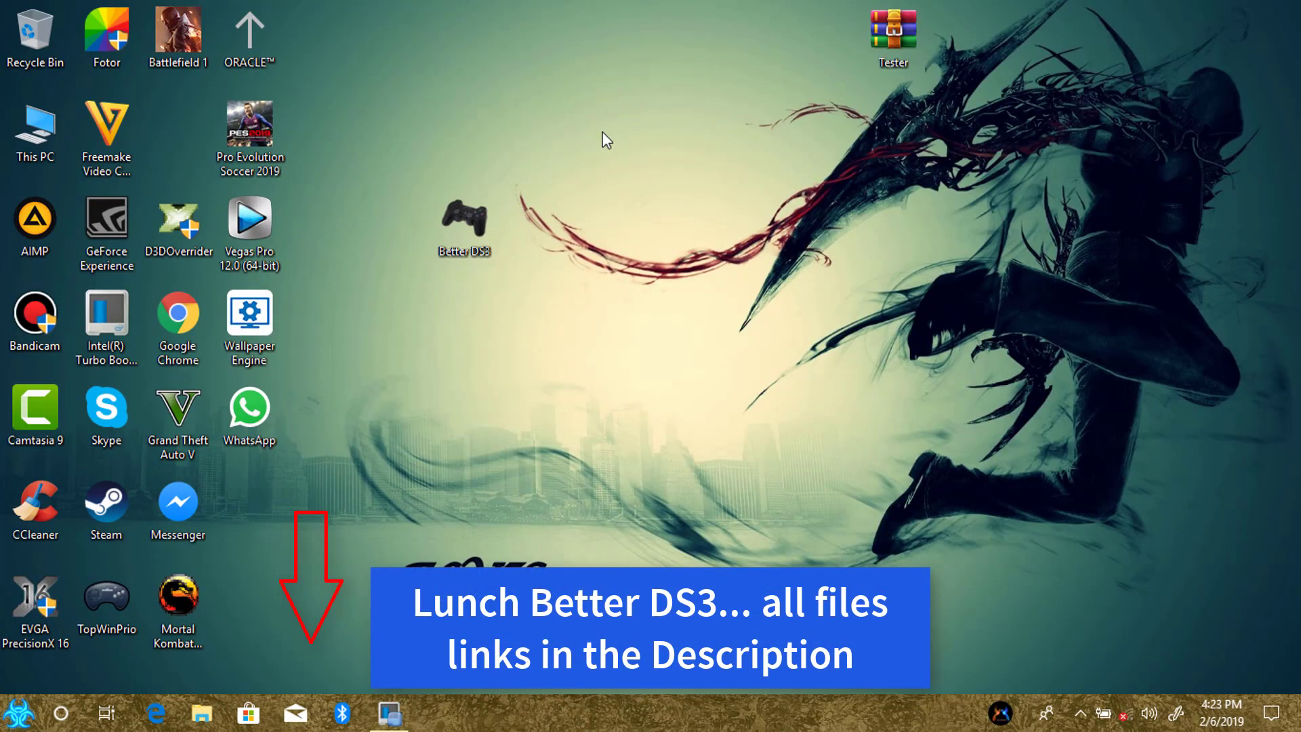
Launch Better DS3 from the desktop, start a new XInput profile, and move the DS3 Profile window higher up
{"action": "double_click", "coordinate": [476, 226]}
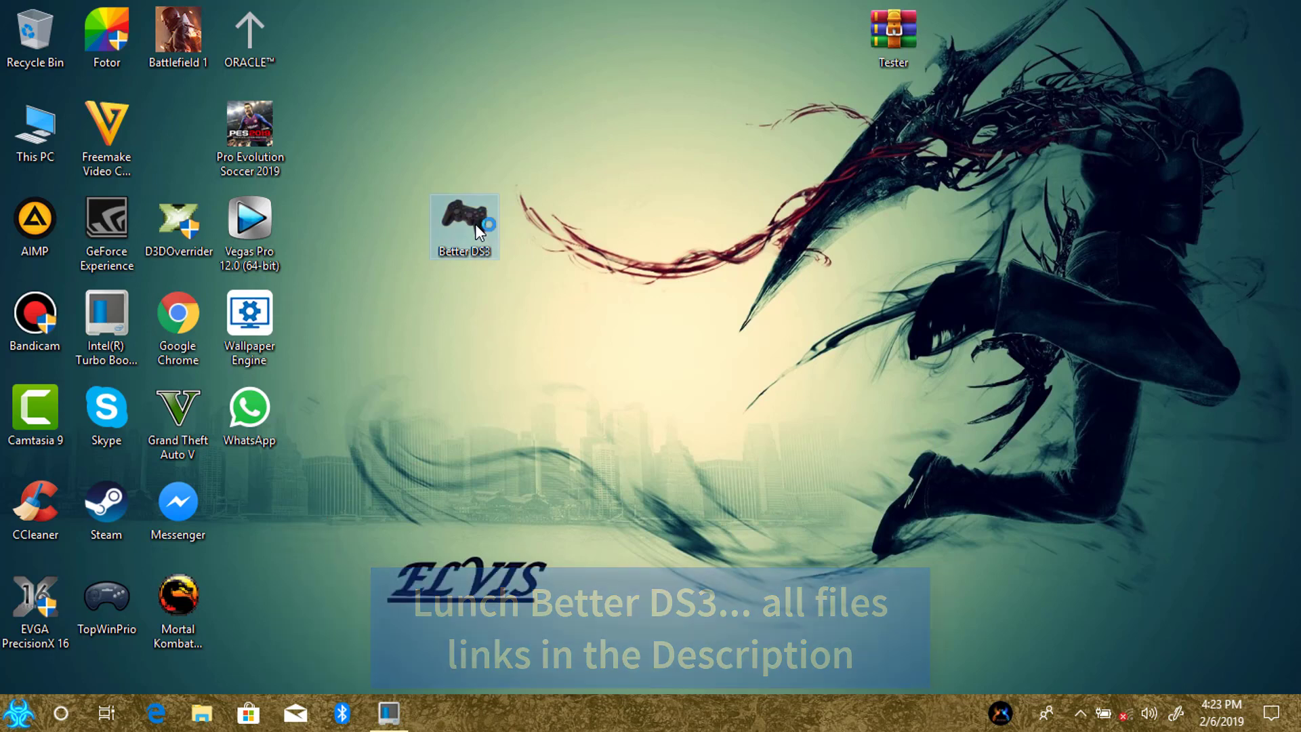
{"action": "left_click_drag", "start_coordinate": [327, 42], "coordinate": [630, 140]}
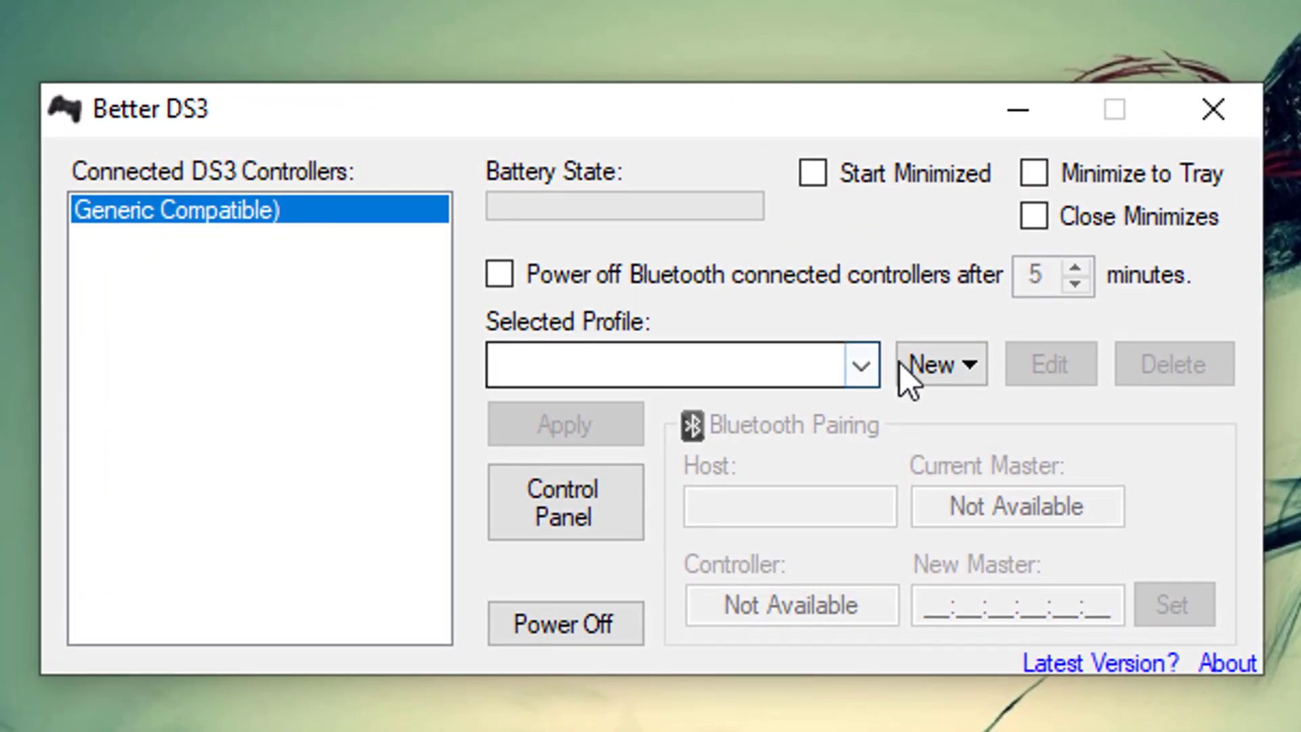
{"action": "left_click", "coordinate": [947, 367]}
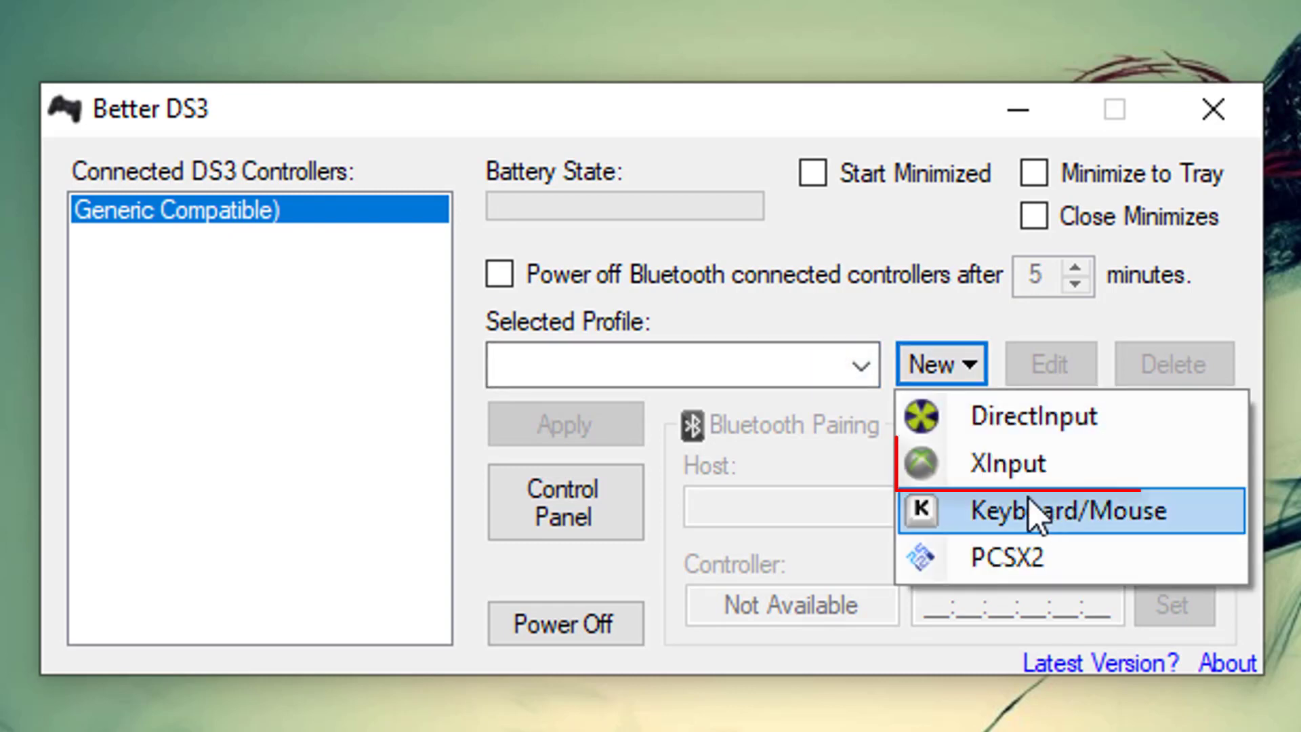
{"action": "left_click", "coordinate": [1052, 475]}
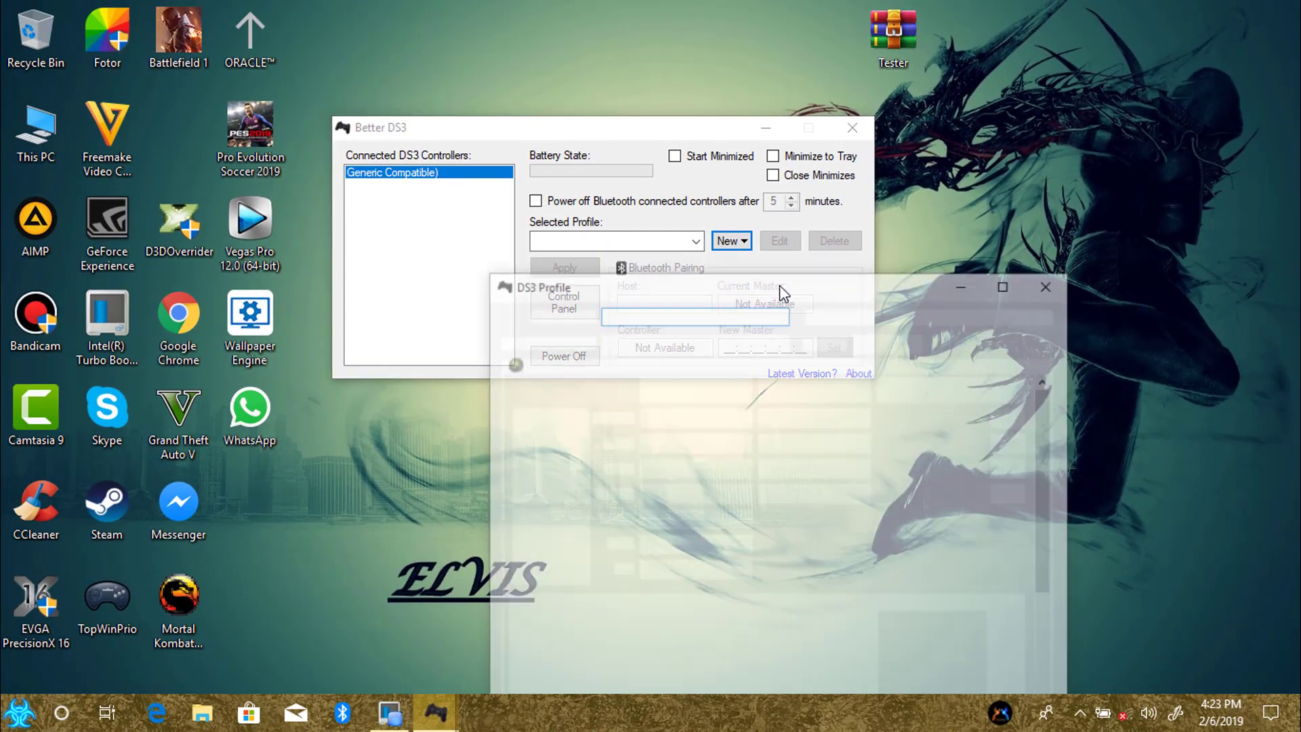
{"action": "left_click_drag", "start_coordinate": [772, 290], "coordinate": [652, 34]}
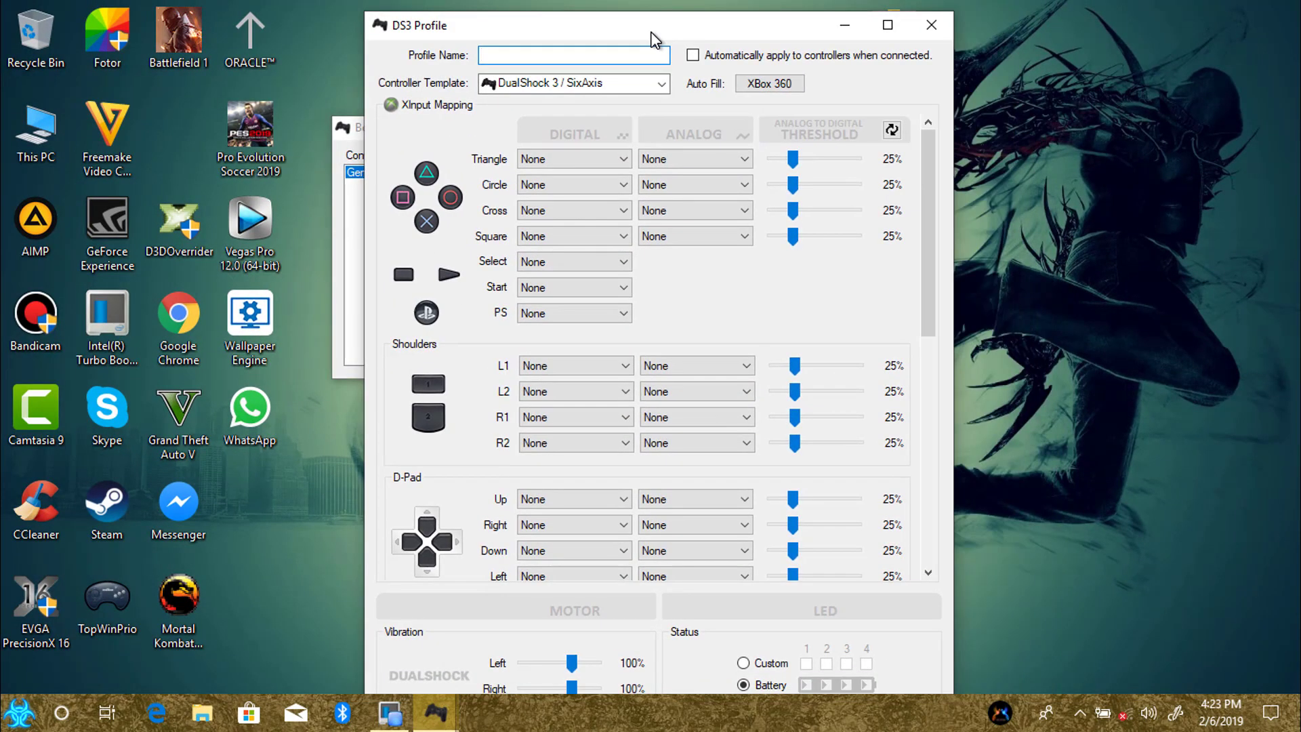
{"action": "double_click", "coordinate": [652, 34]}
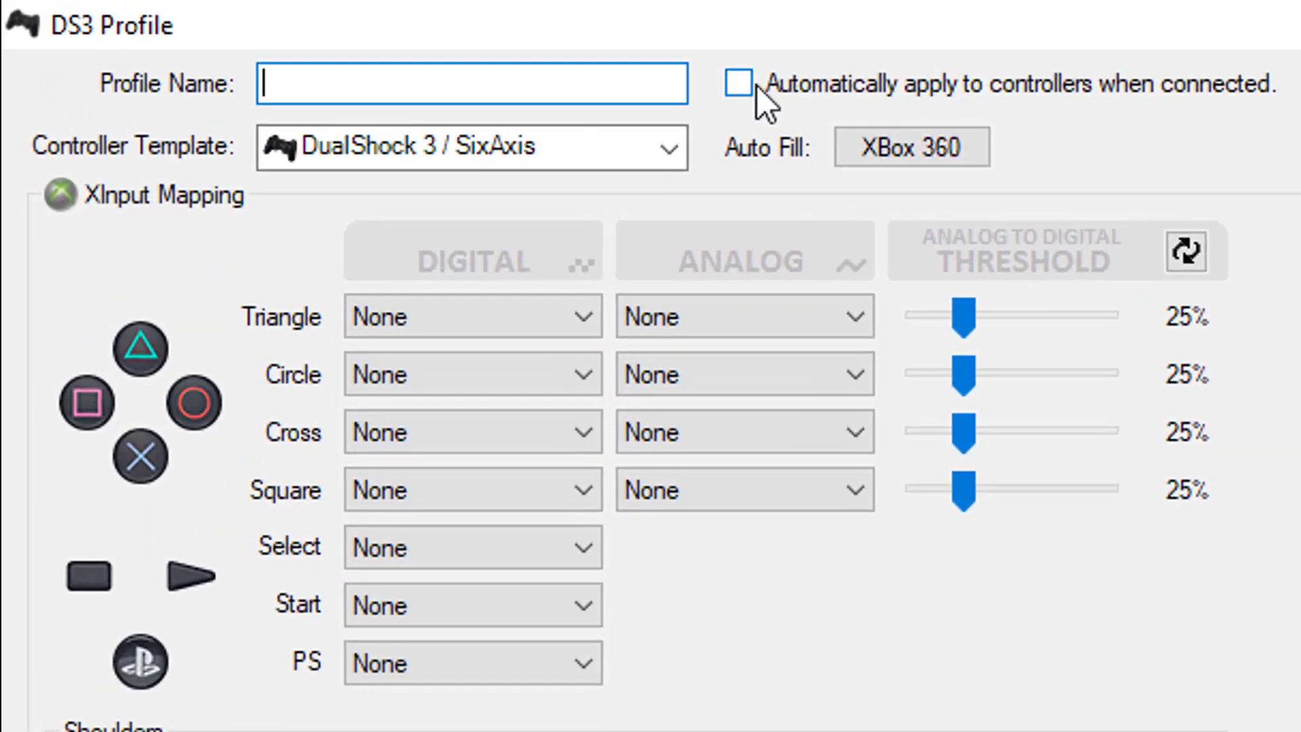
Auto-fill the new profile with the Xbox 360 mapping and have it apply automatically to controllers when connected
{"action": "left_click", "coordinate": [881, 133]}
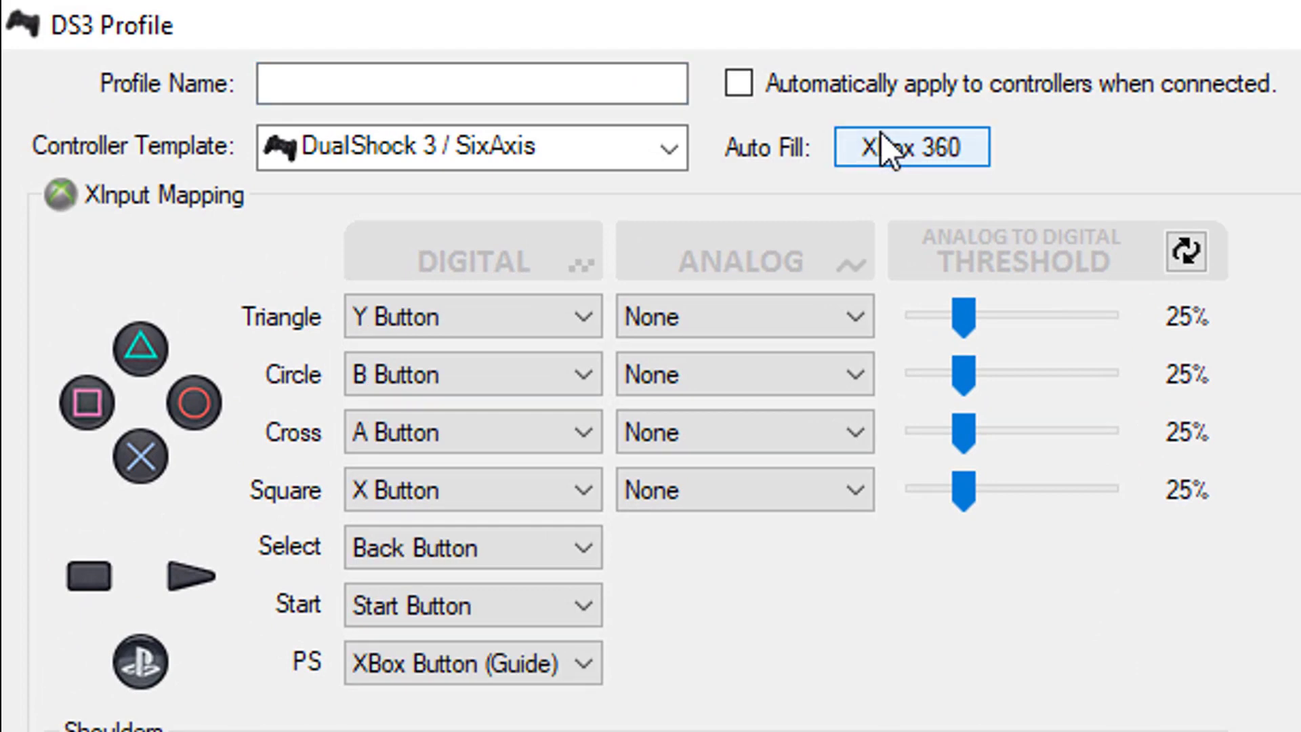
{"action": "left_click", "coordinate": [762, 83]}
Name the profile Xbox
{"action": "left_click", "coordinate": [515, 88]}
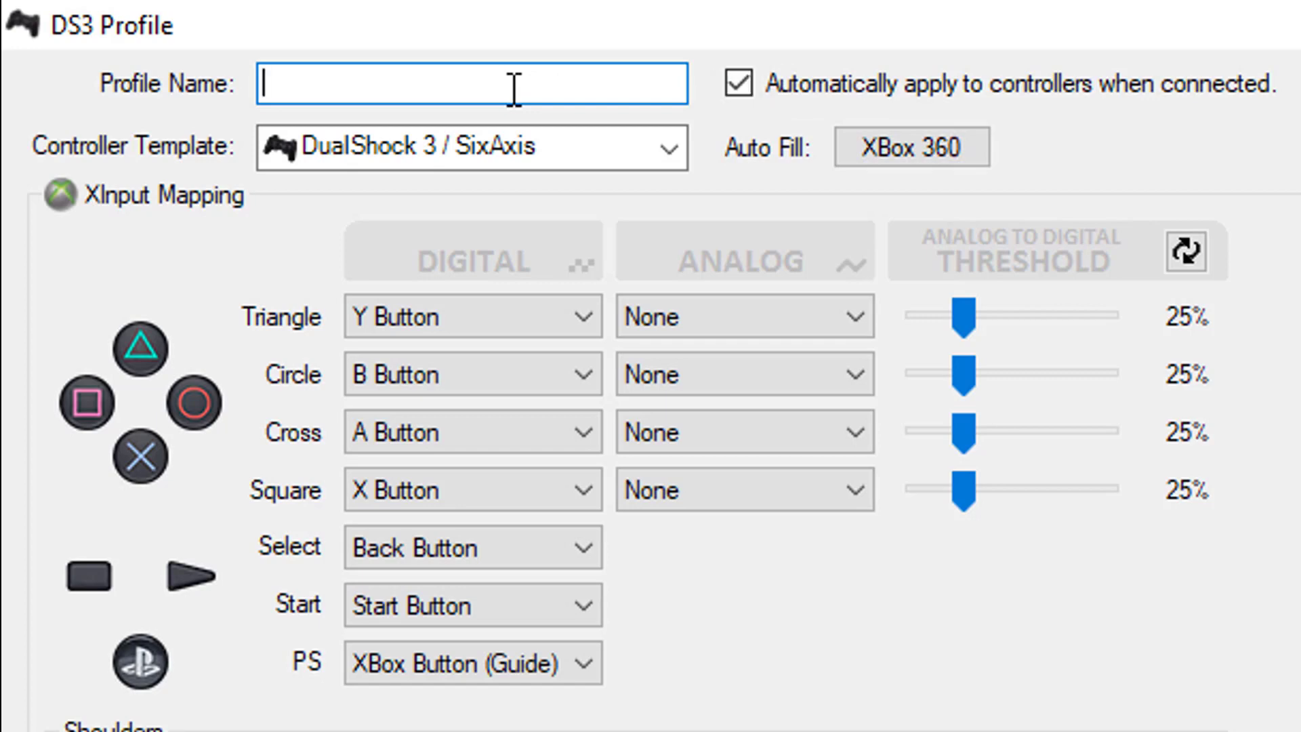
{"action": "type", "text": "xbox"}
{"action": "key", "text": "BackSpace"}
{"action": "key", "text": "BackSpace"}
{"action": "key", "text": "BackSpace"}
{"action": "type", "text": "Xbo"}
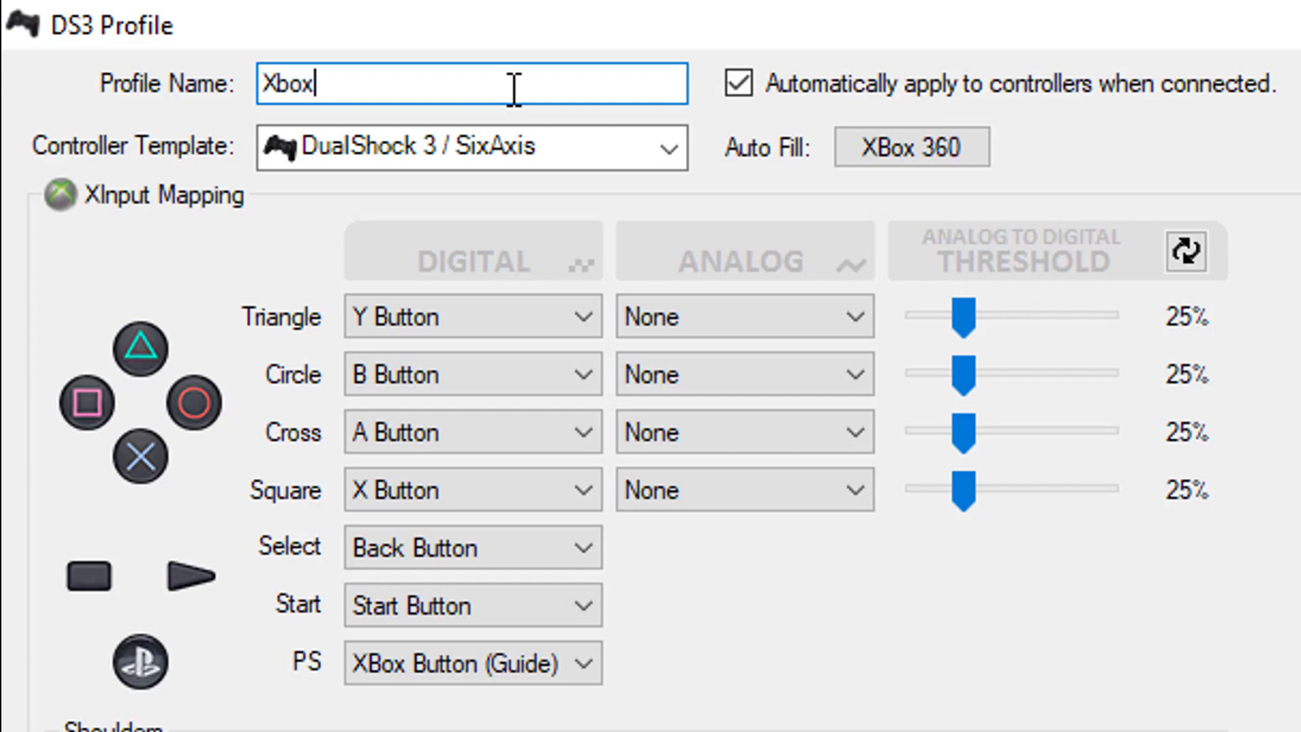
{"action": "type", "text": "x"}
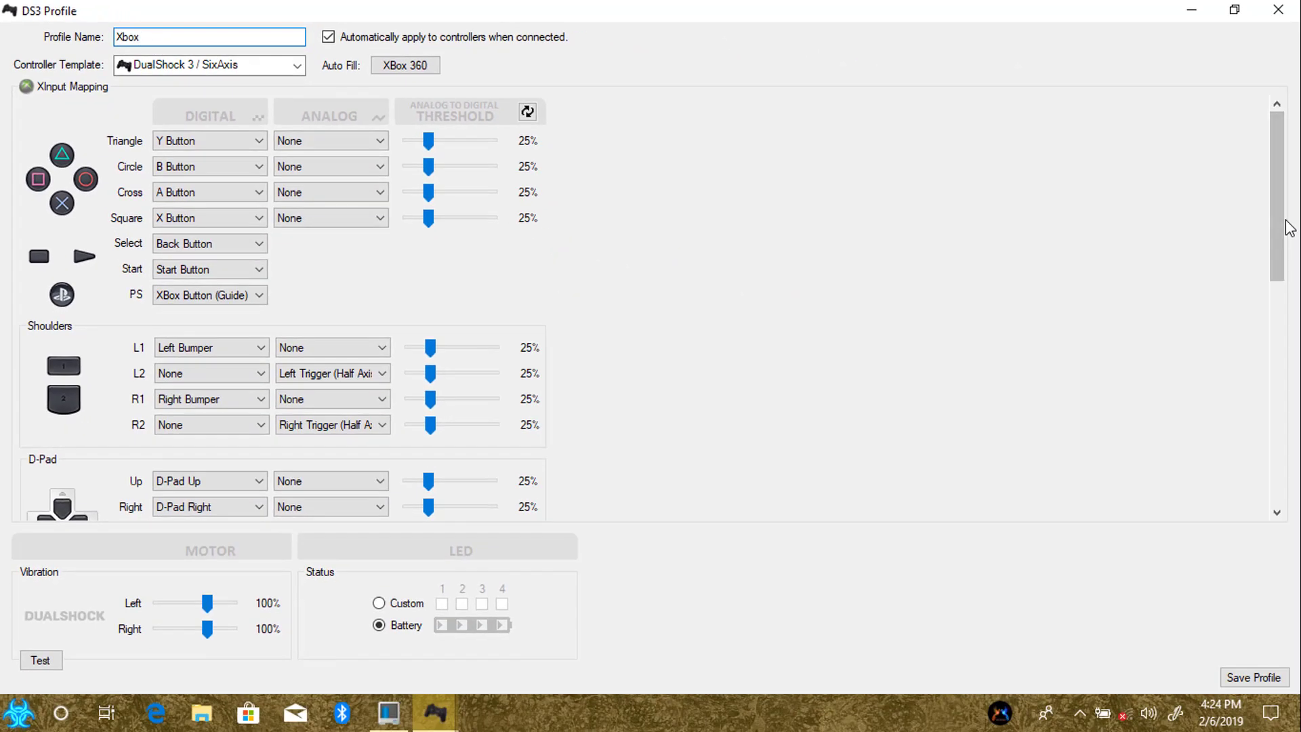
Raise the left and right vibration motors to 150%, test the vibration, and save the profile
{"action": "left_click", "coordinate": [1281, 343]}
{"action": "left_click_drag", "start_coordinate": [1281, 343], "coordinate": [1281, 421]}
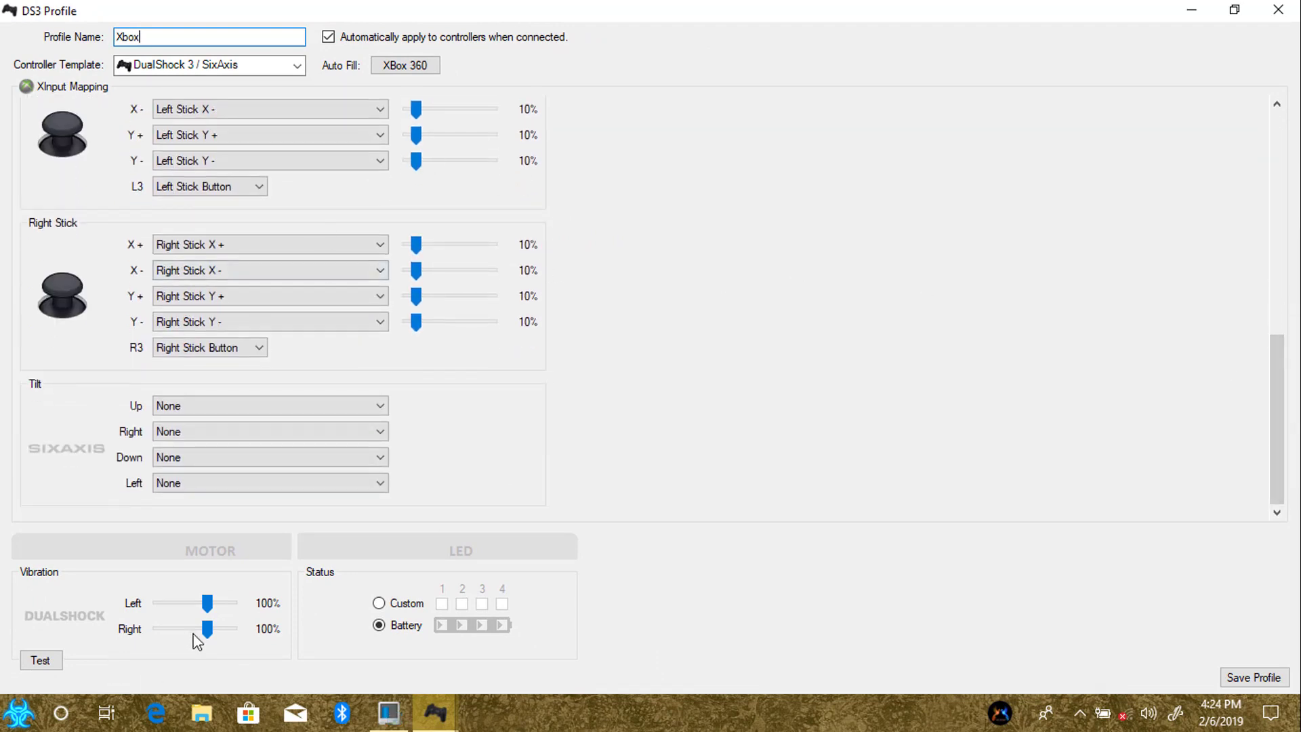
{"action": "left_click_drag", "start_coordinate": [208, 632], "coordinate": [233, 605]}
{"action": "left_click", "coordinate": [42, 660]}
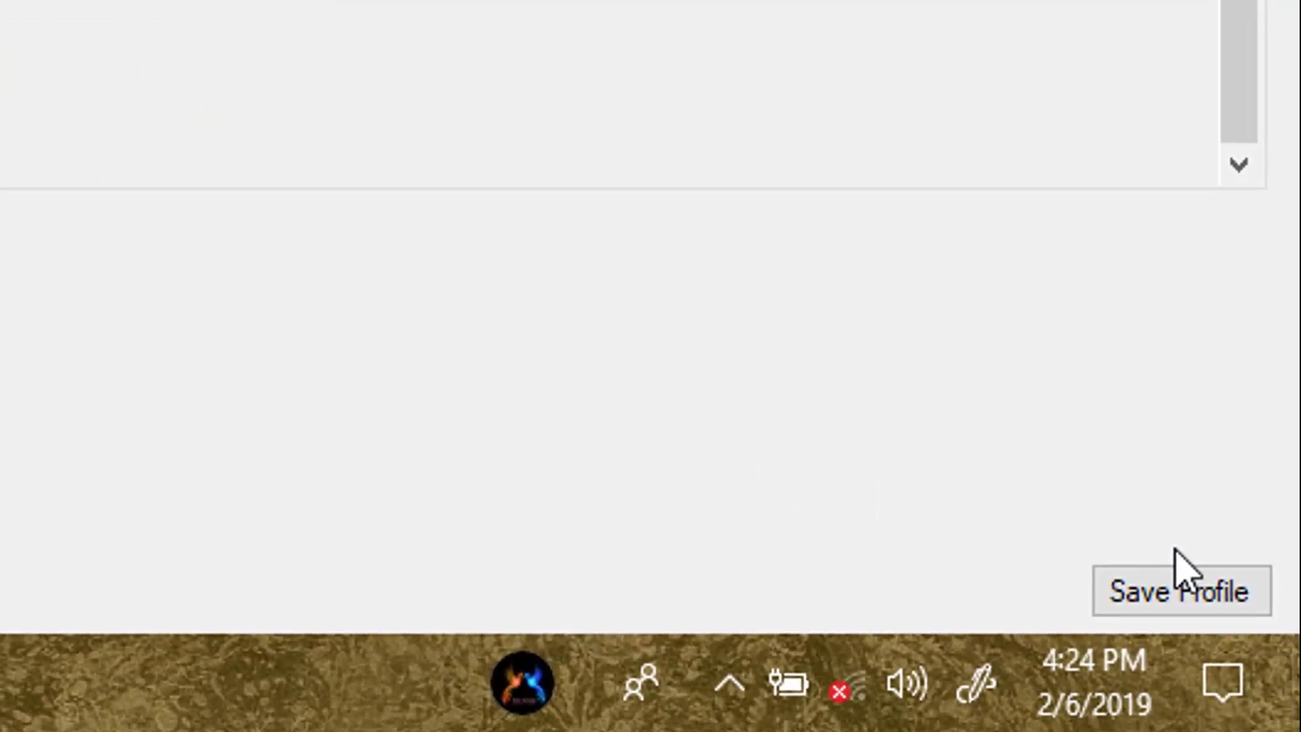
{"action": "left_click", "coordinate": [1182, 591]}
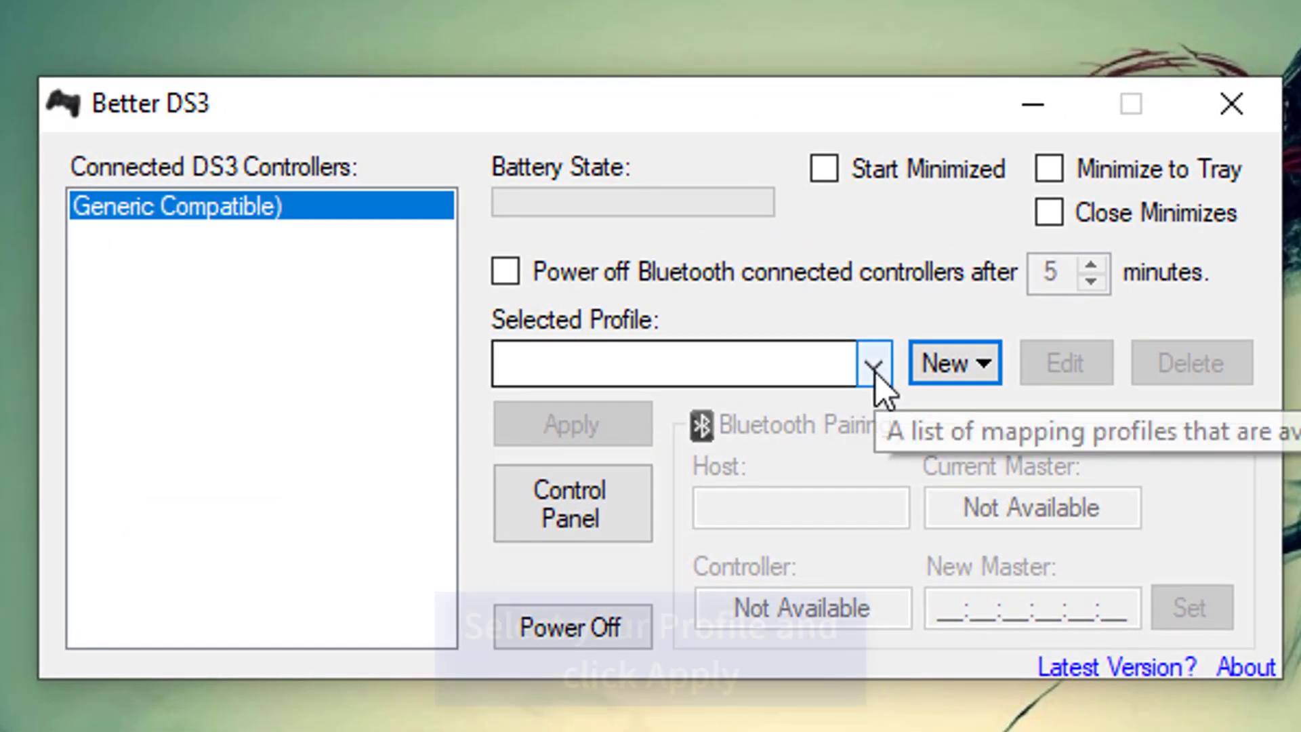
Select the Xbox profile, apply it to the connected controller, and move the Better DS3 window lower on the desktop
{"action": "left_click", "coordinate": [875, 373]}
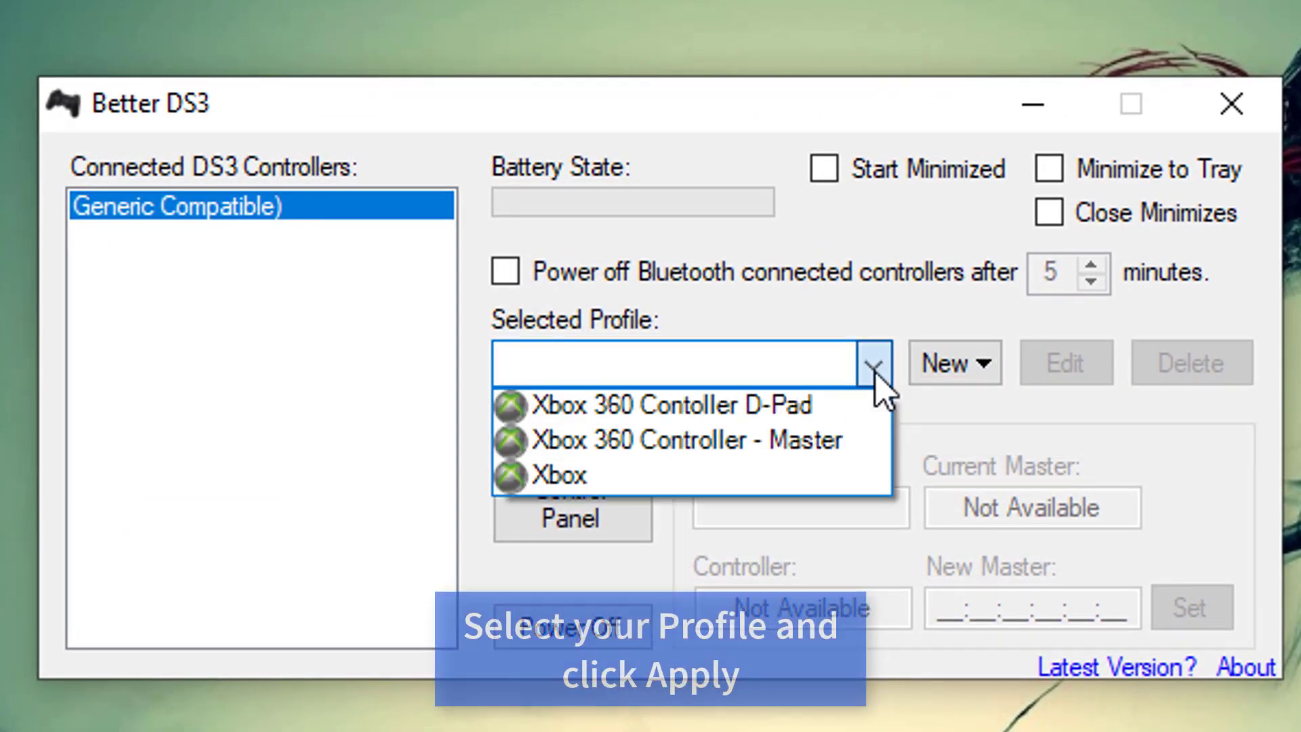
{"action": "left_click", "coordinate": [611, 478]}
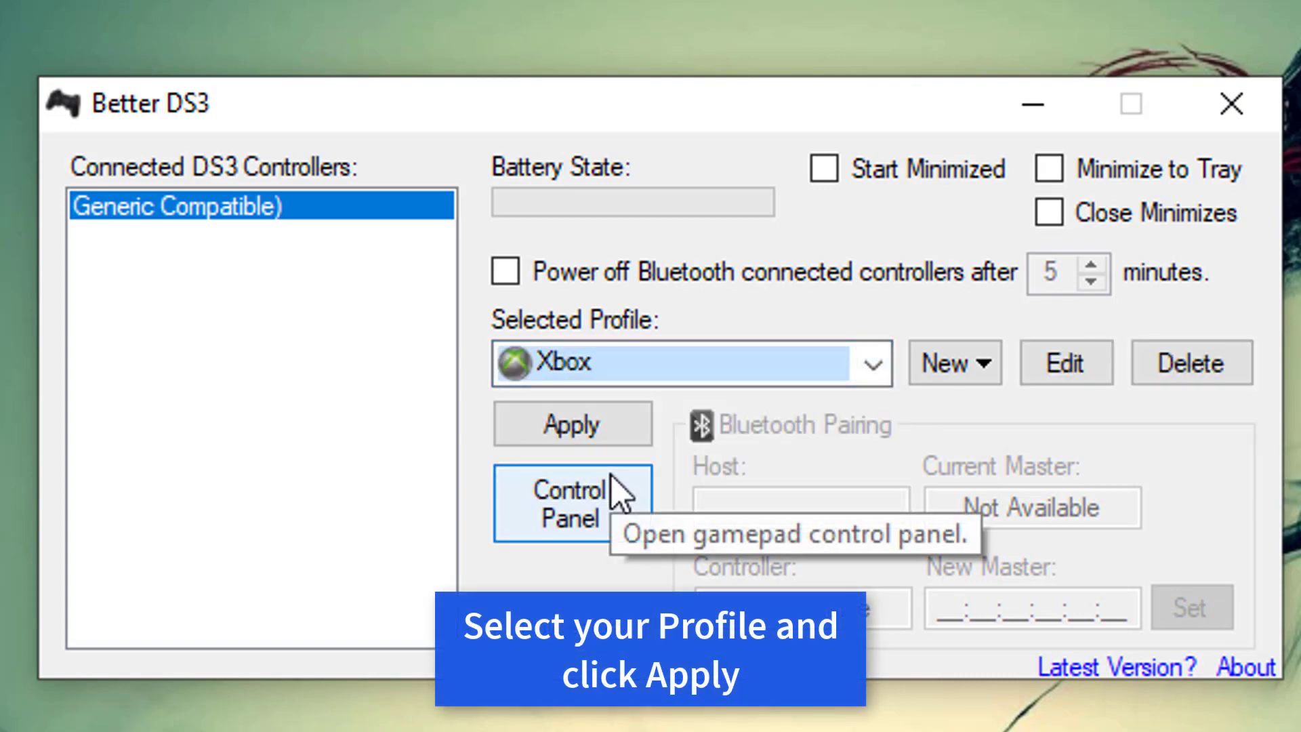
{"action": "left_click", "coordinate": [600, 426]}
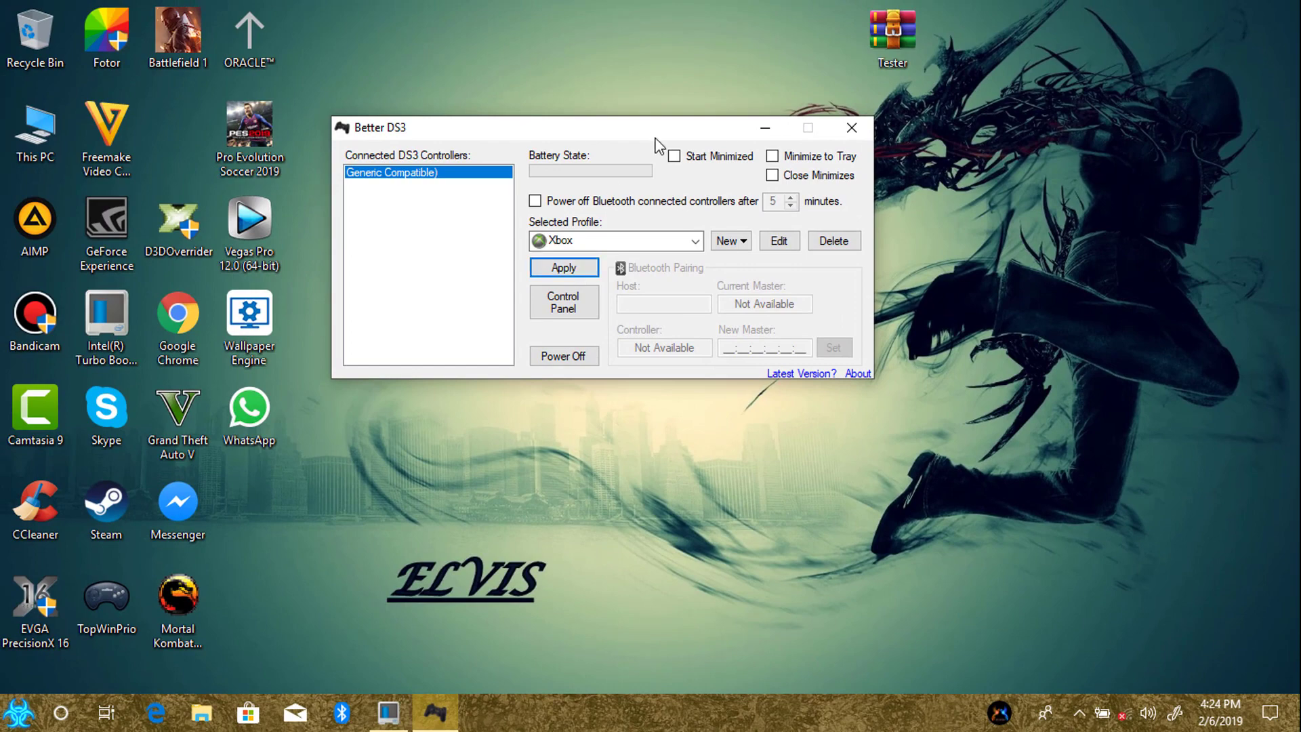
{"action": "left_click_drag", "start_coordinate": [642, 131], "coordinate": [713, 415]}
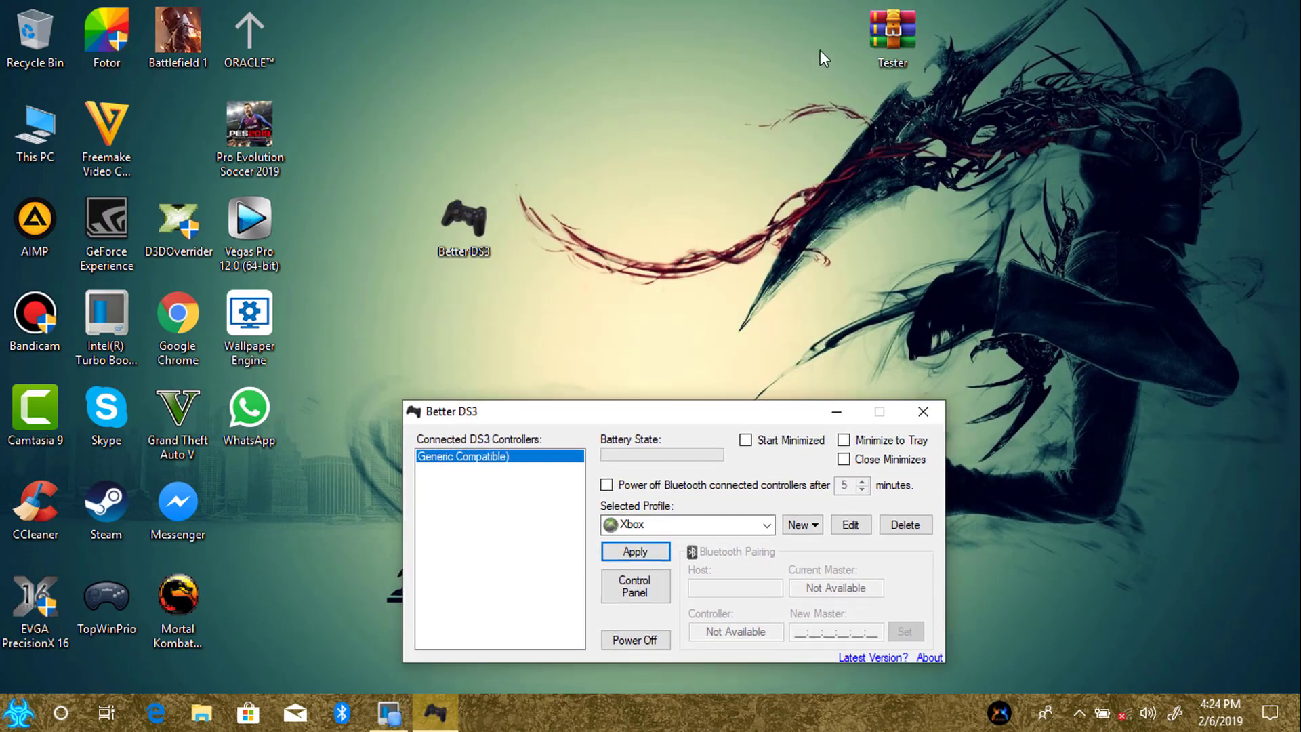
Extract the Tester archive to its own Tester folder, place the folder mid-desktop, and delete the archive
{"action": "double_click", "coordinate": [865, 38]}
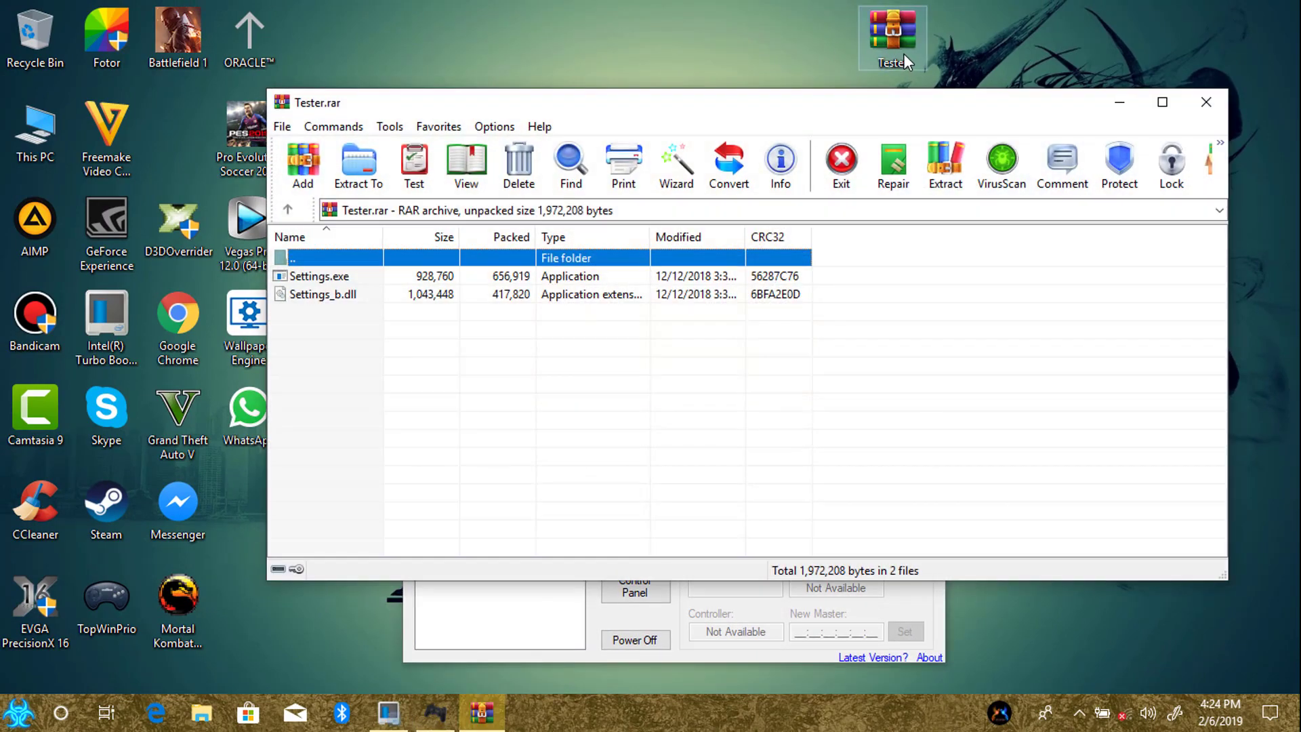
{"action": "left_click", "coordinate": [1207, 102]}
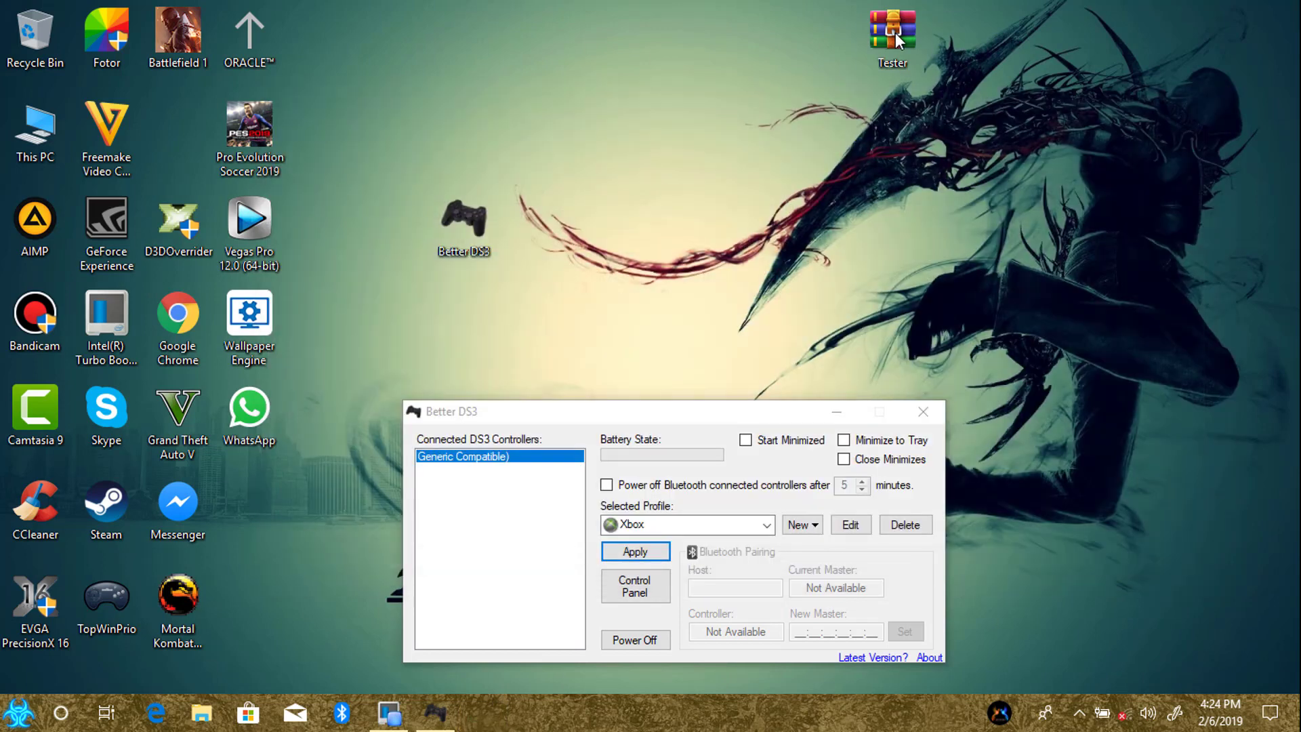
{"action": "right_click", "coordinate": [893, 32]}
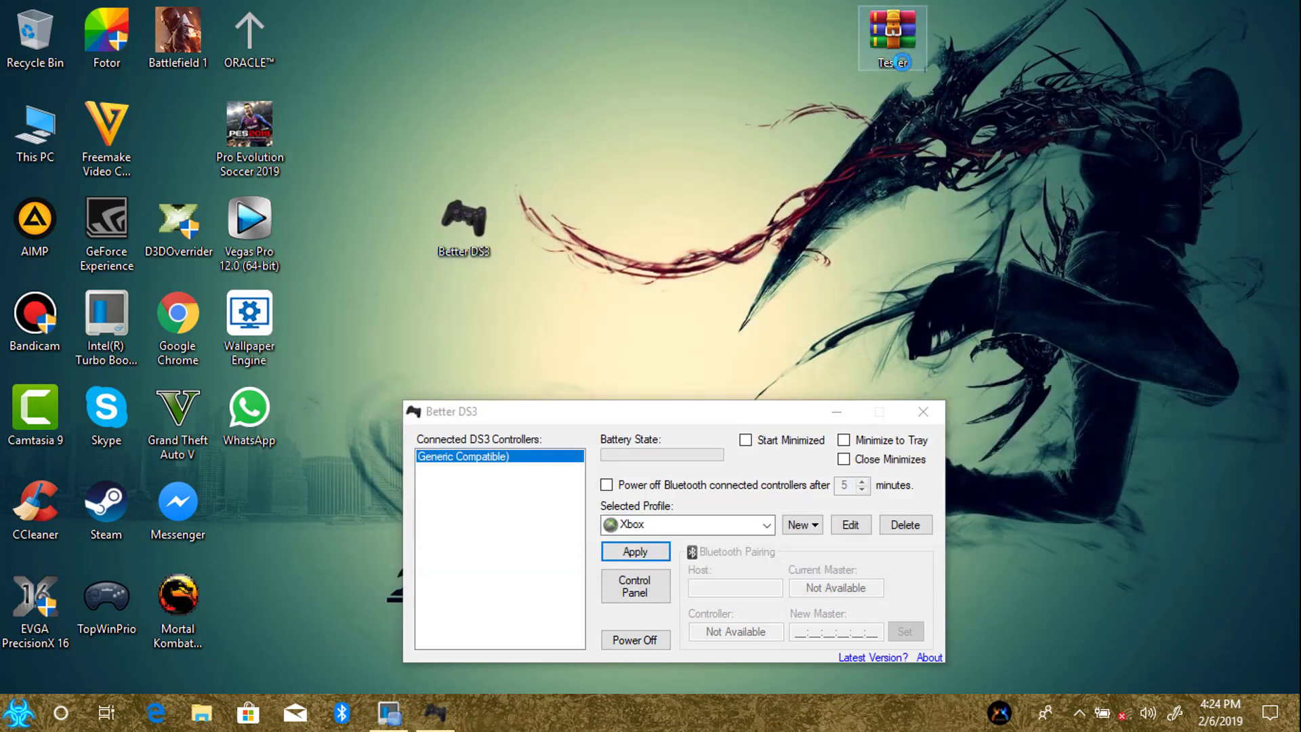
{"action": "mouse_move", "coordinate": [902, 66]}
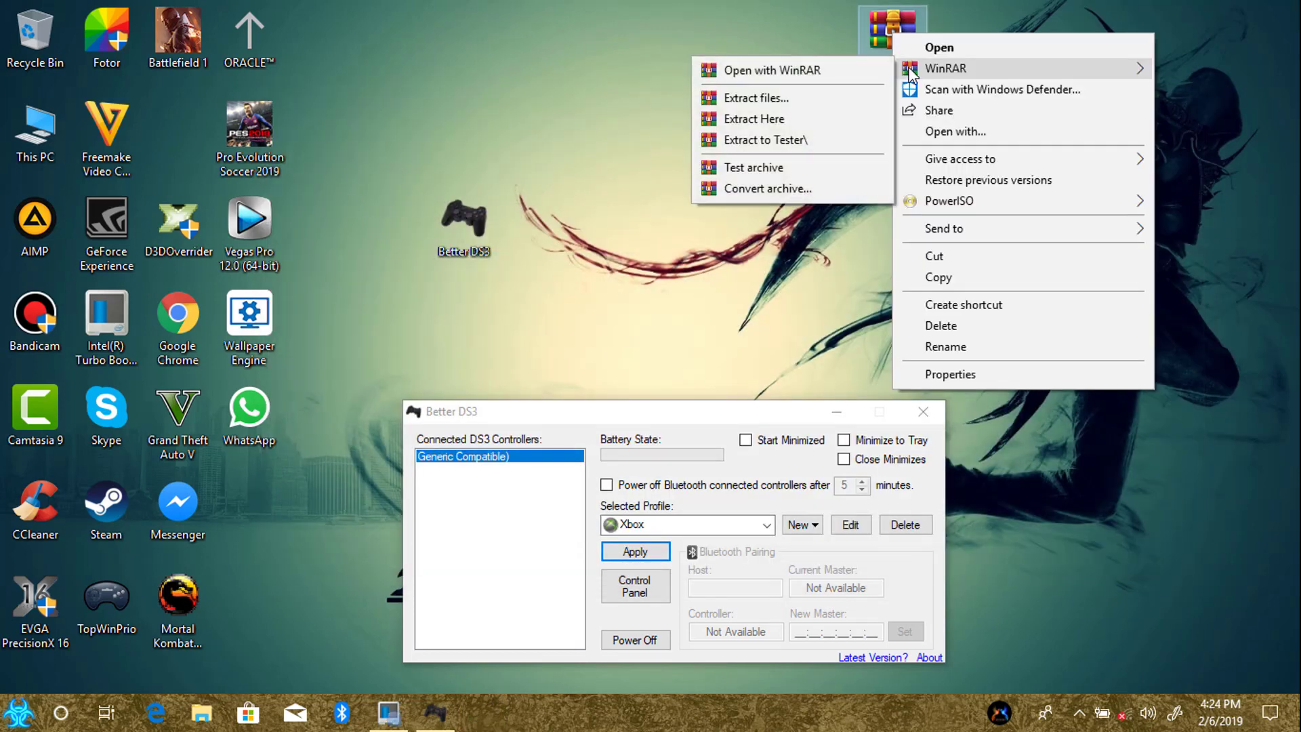
{"action": "left_click", "coordinate": [799, 140]}
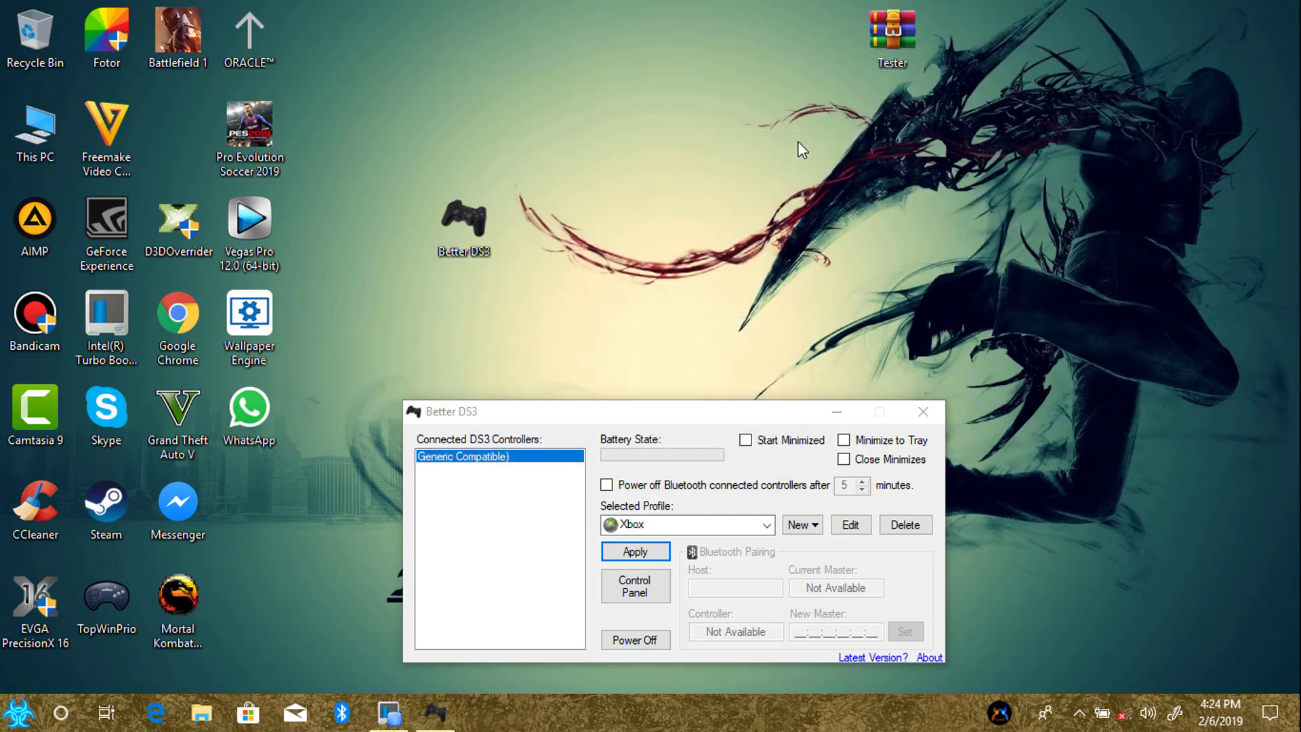
{"action": "left_click_drag", "start_coordinate": [179, 129], "coordinate": [609, 129]}
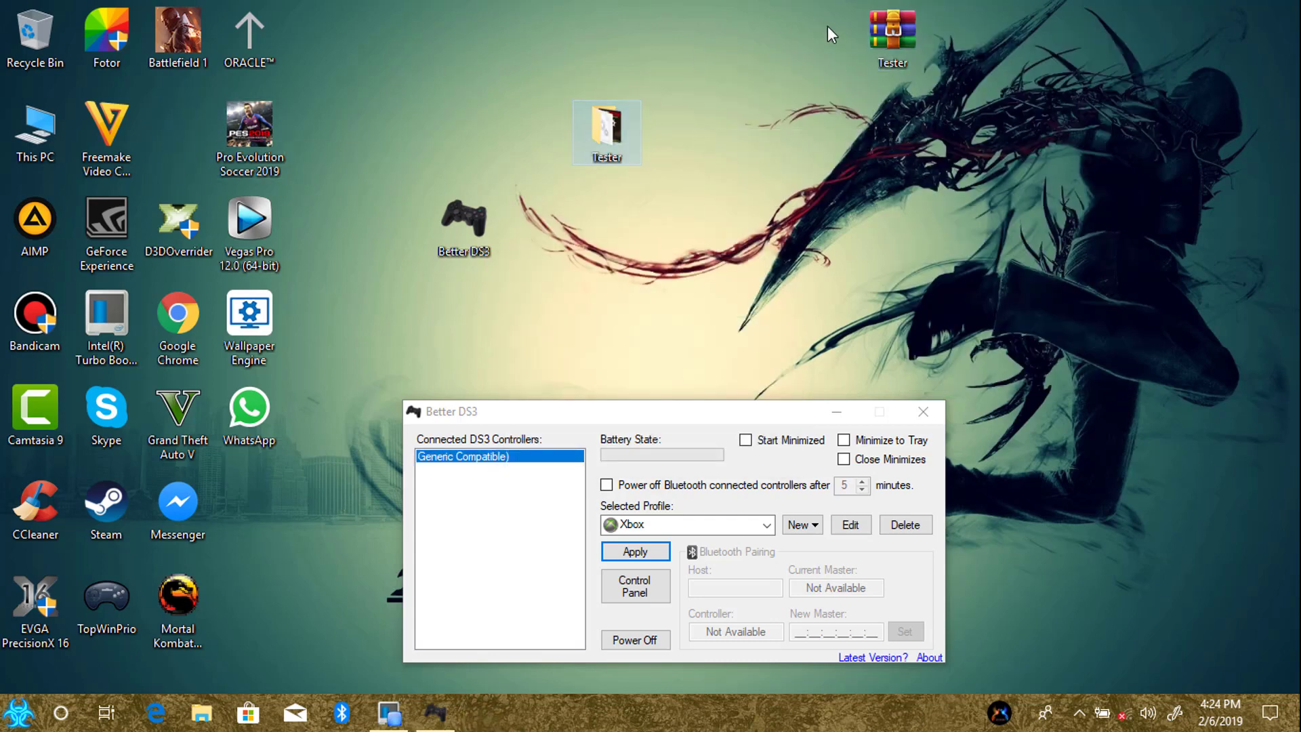
{"action": "key", "text": "Delete"}
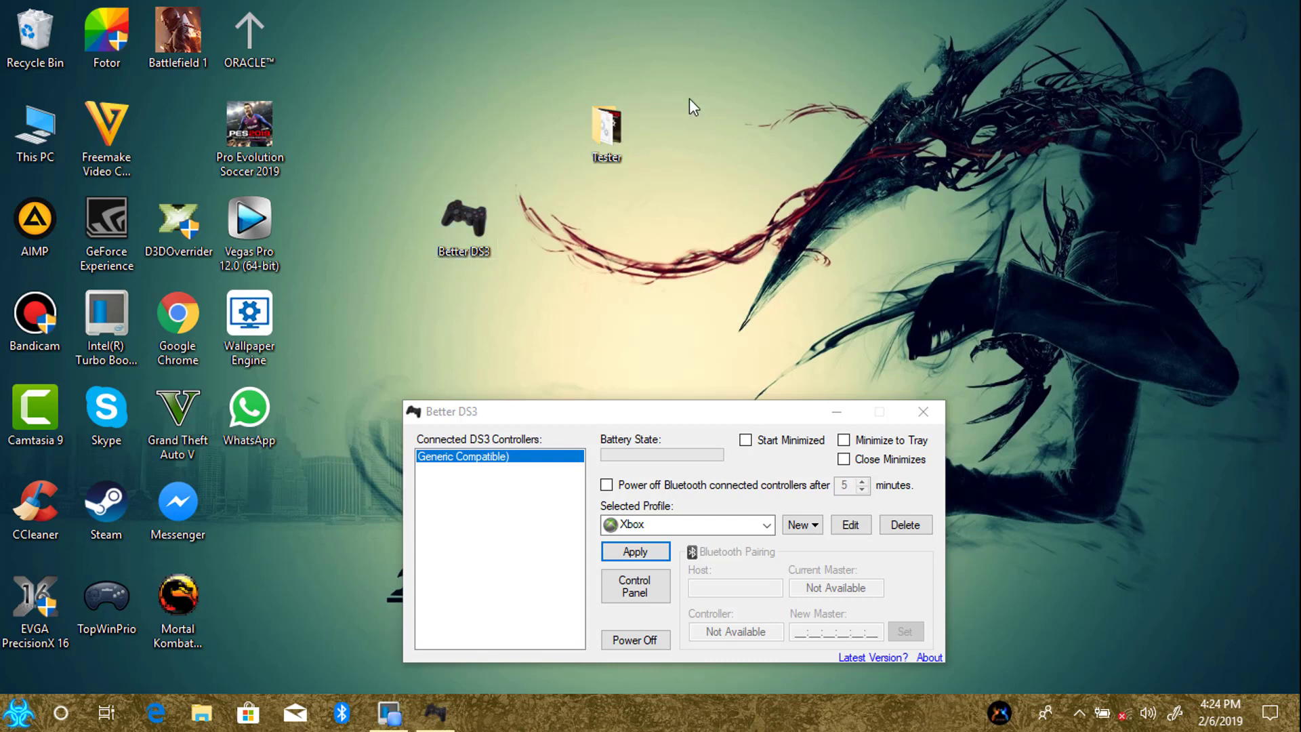
Launch the PES 2019 Settings application from the Tester folder, closing the folder and minimizing Better DS3
{"action": "double_click", "coordinate": [614, 144]}
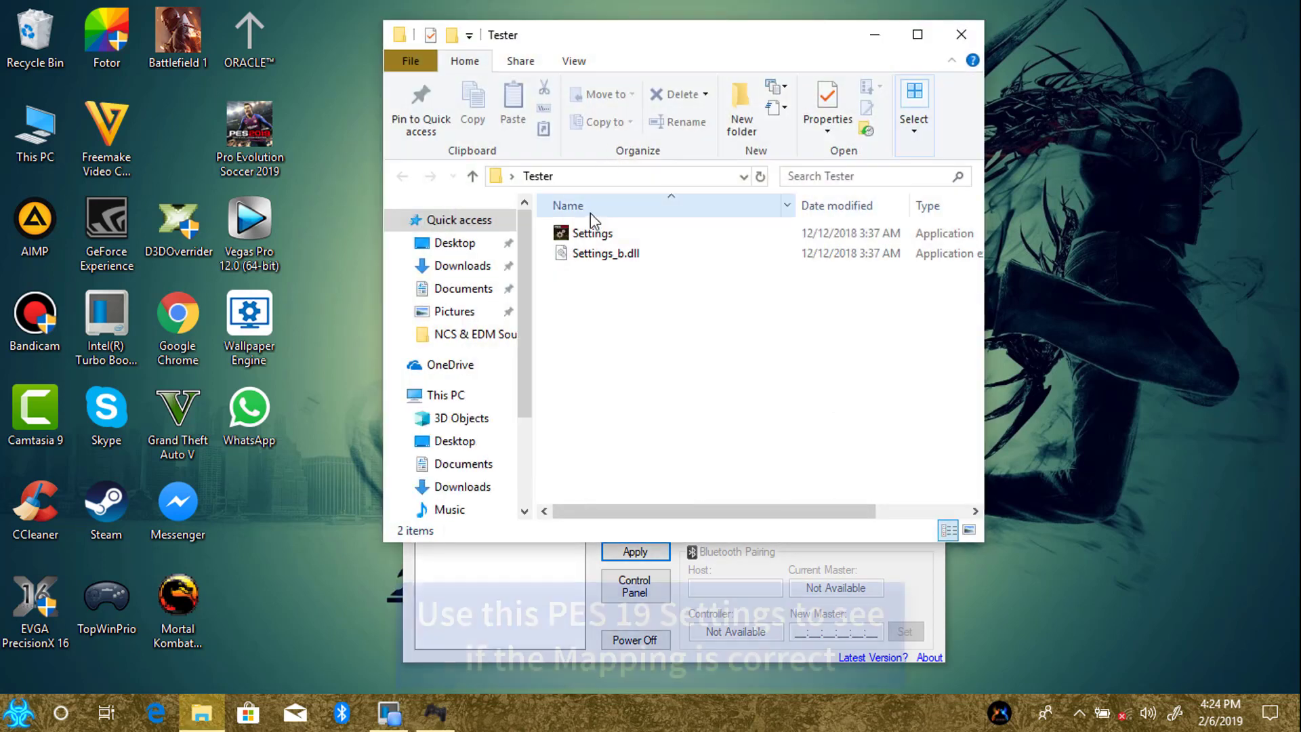
{"action": "left_click", "coordinate": [618, 236]}
{"action": "left_click", "coordinate": [618, 236]}
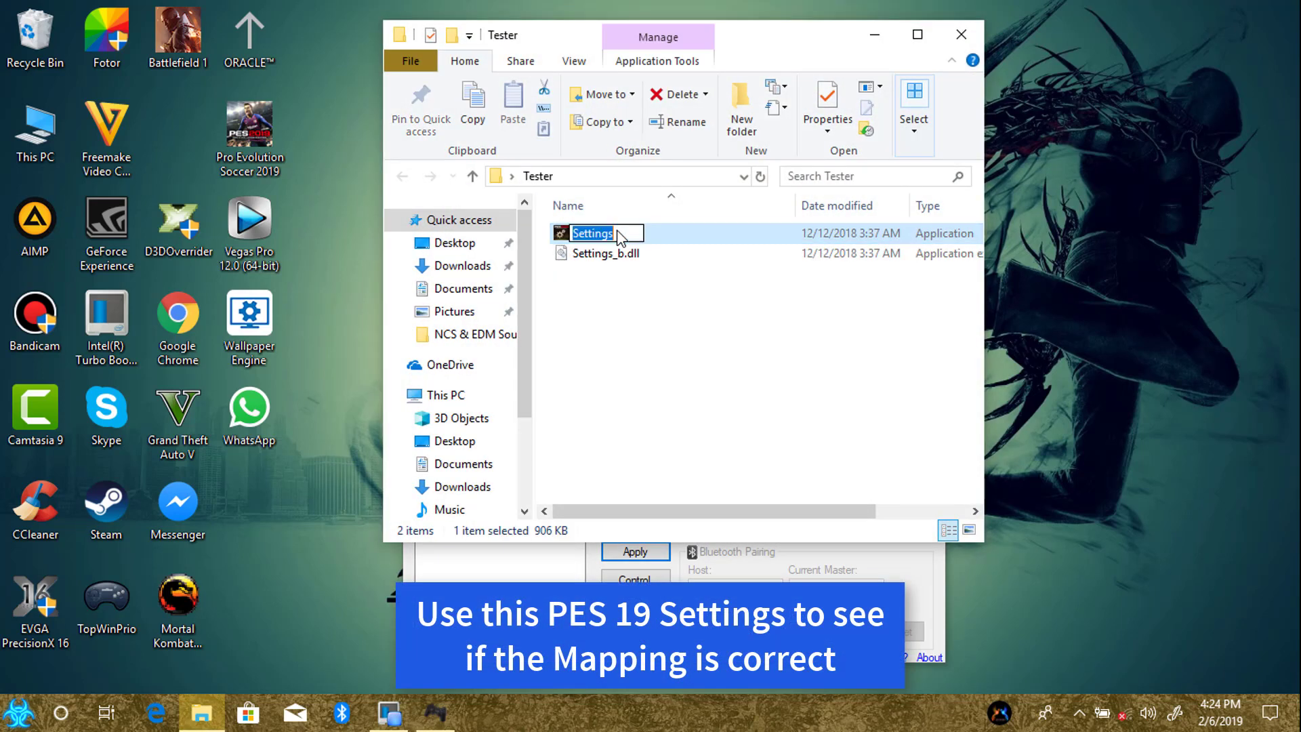
{"action": "double_click", "coordinate": [649, 232]}
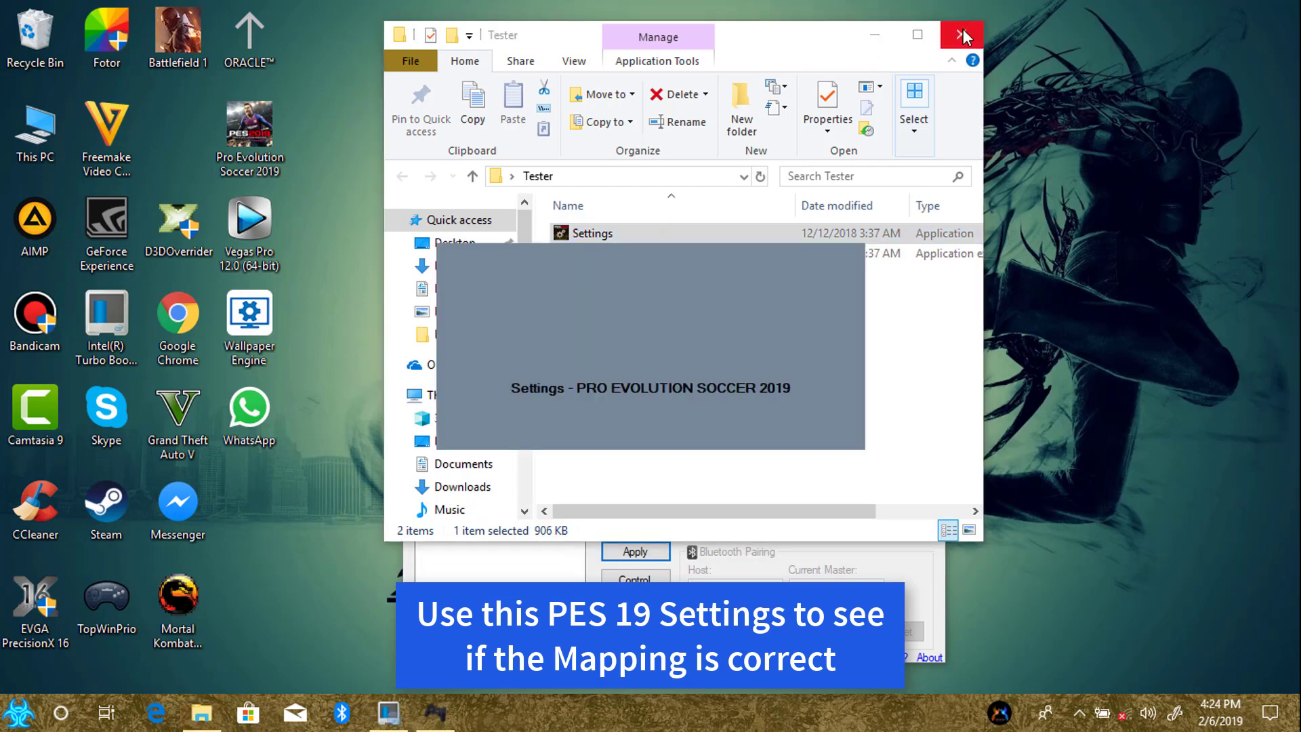
{"action": "left_click", "coordinate": [963, 31]}
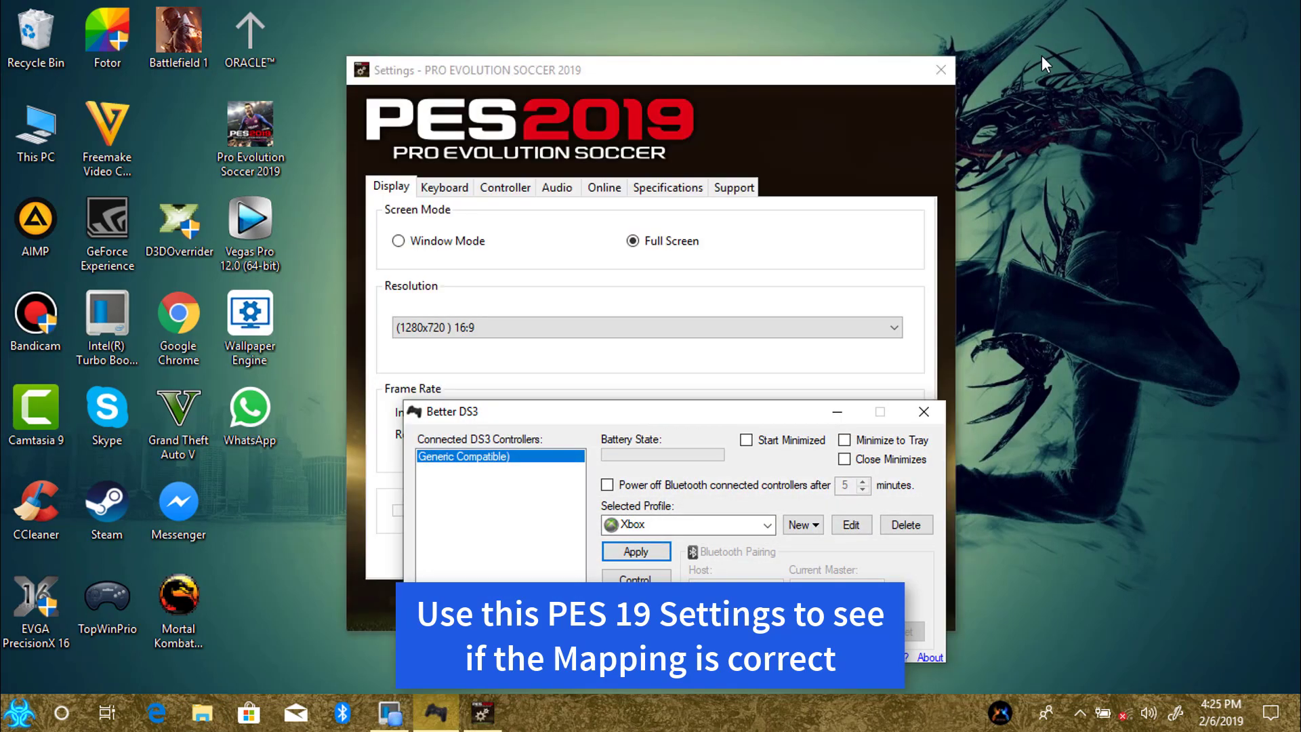
{"action": "left_click", "coordinate": [841, 411]}
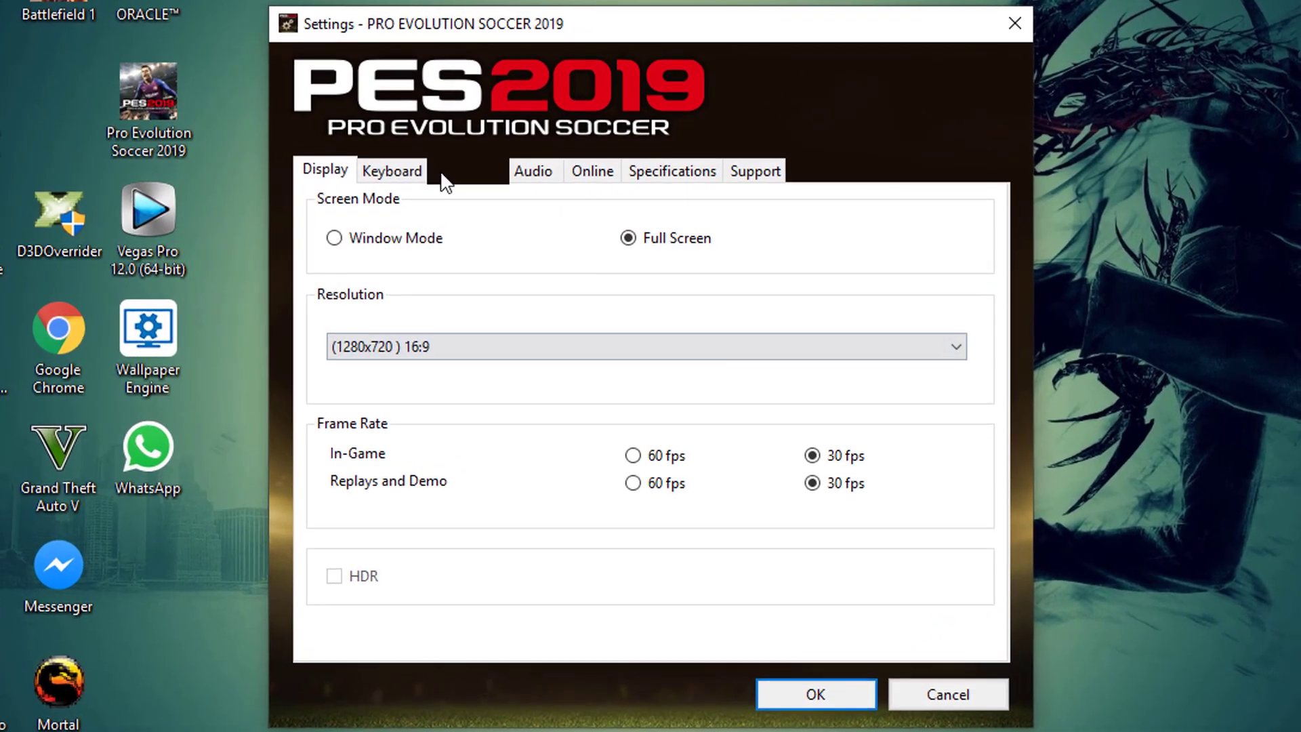
Check the controller mapping for the device Controller (Xbox 360 Wireless Receiver for Windows) in PES 2019 Settings, and close the application
{"action": "left_click", "coordinate": [450, 169]}
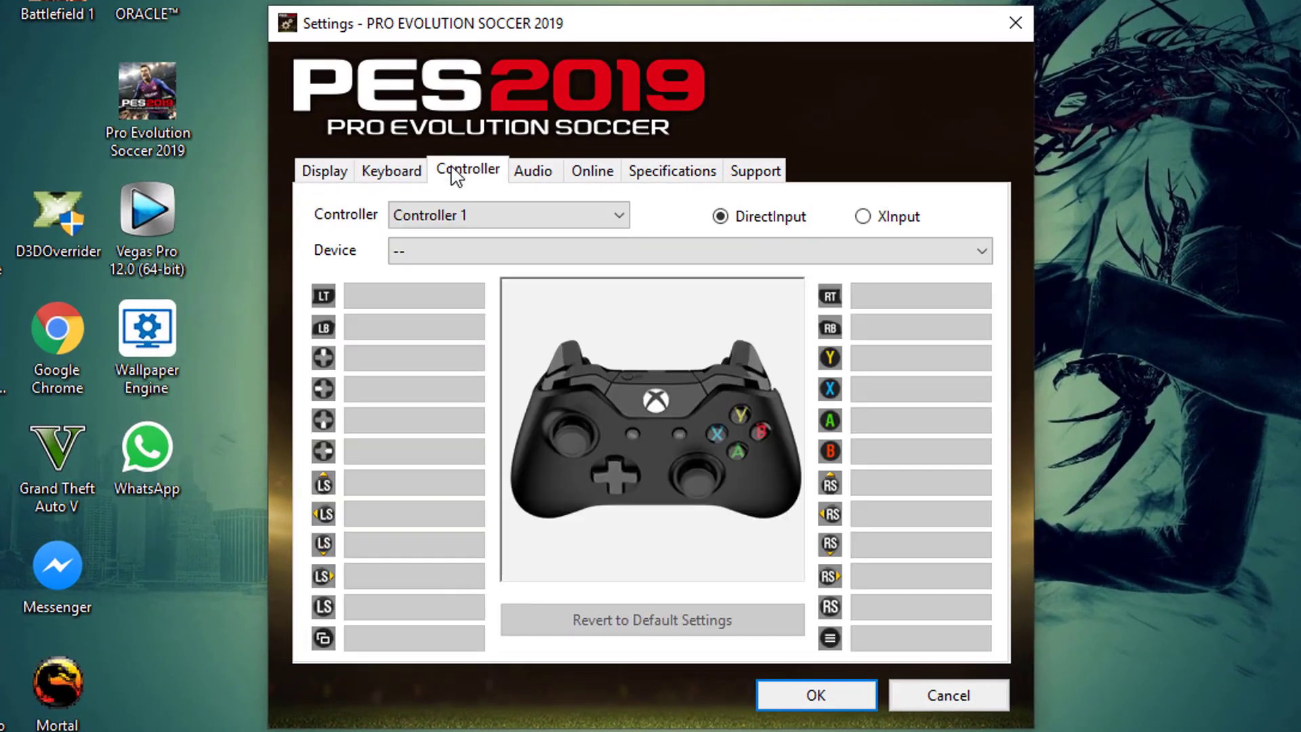
{"action": "left_click", "coordinate": [595, 255]}
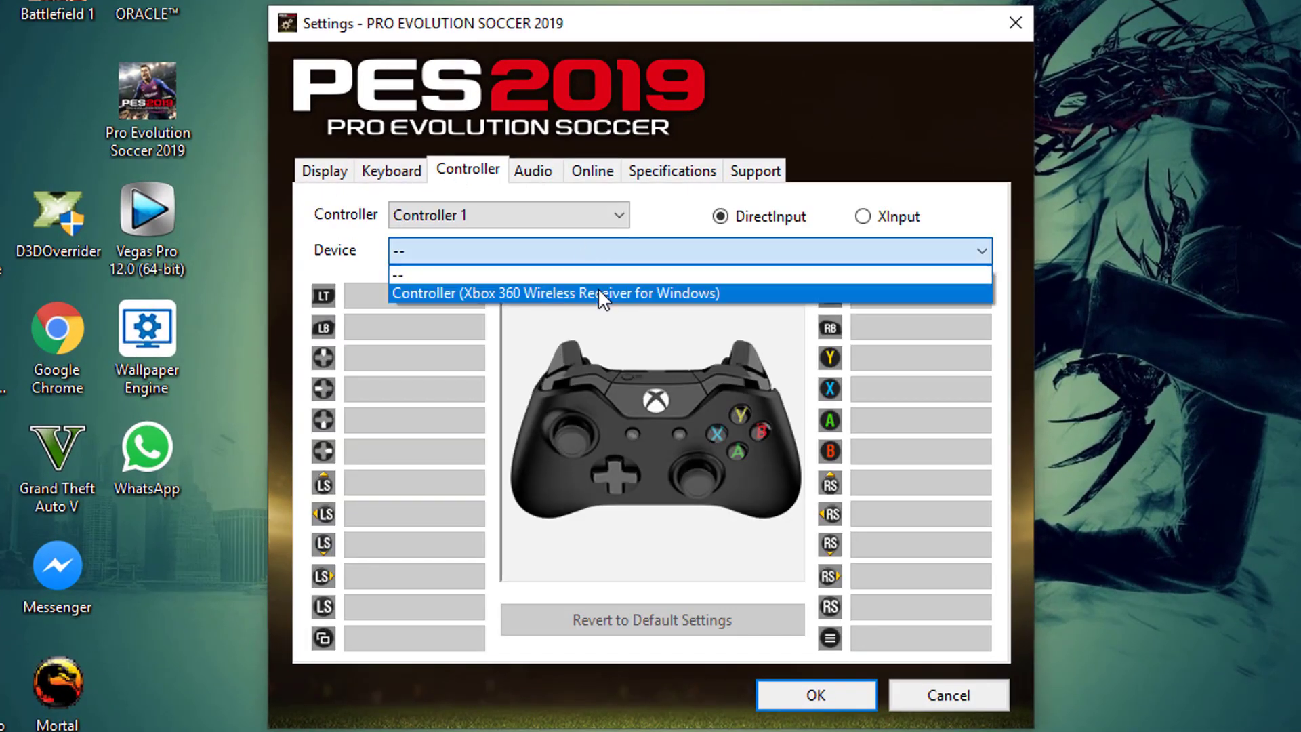
{"action": "left_click", "coordinate": [579, 292]}
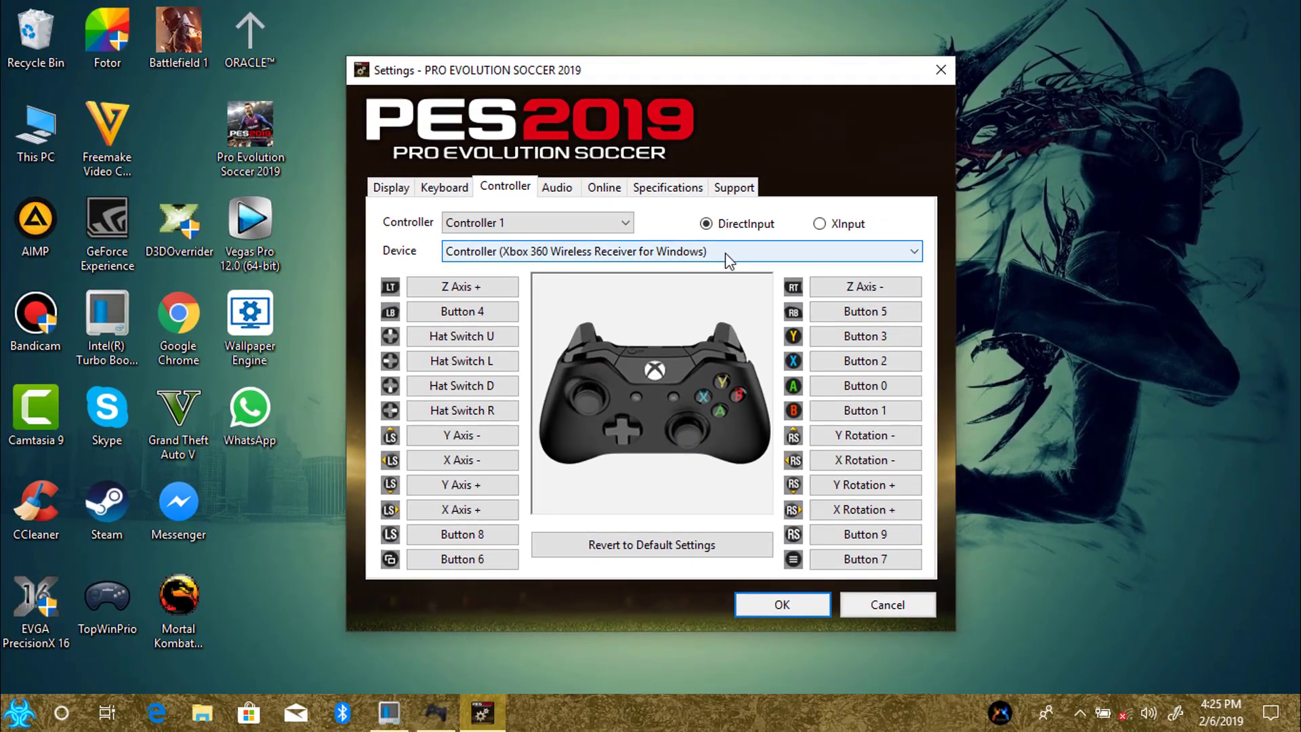
{"action": "left_click", "coordinate": [949, 67]}
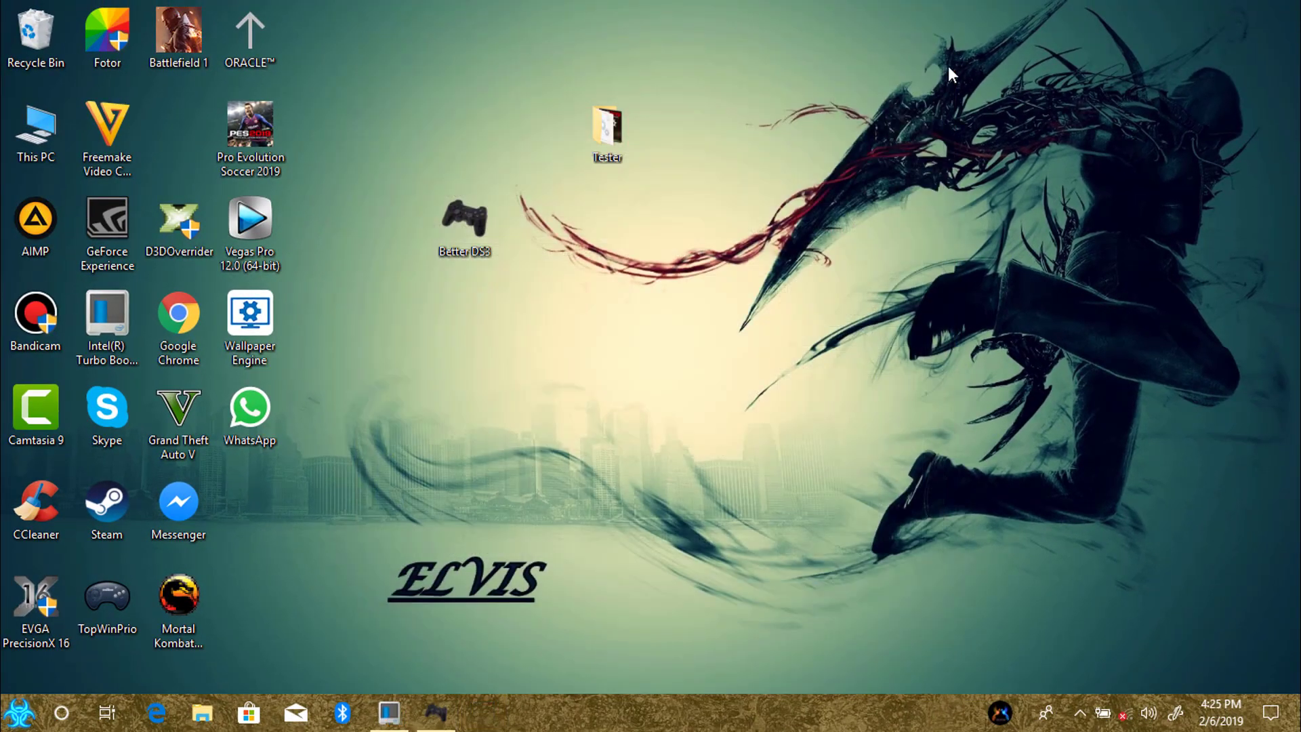
Restore Better DS3, open the Xbox profile for editing to examine its default Right Stick mapping, and close it
{"action": "left_click", "coordinate": [450, 722]}
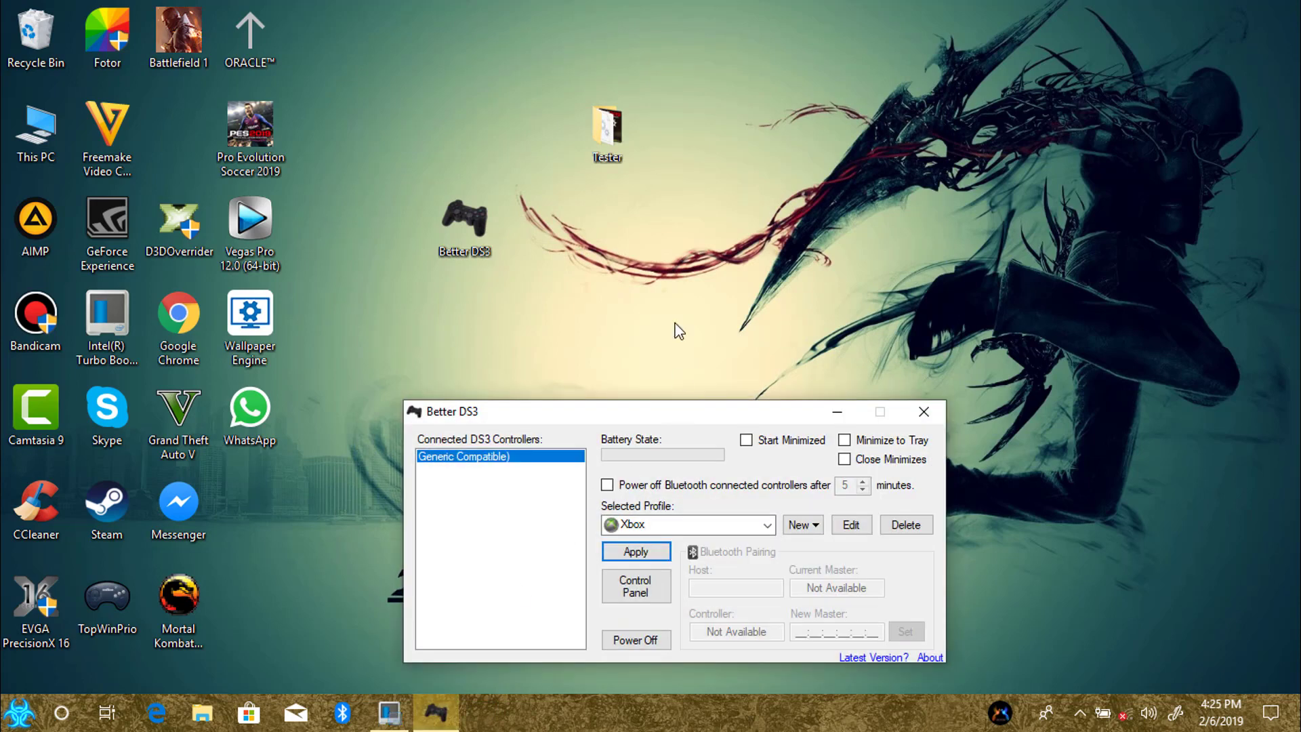
{"action": "left_click_drag", "start_coordinate": [682, 414], "coordinate": [677, 173]}
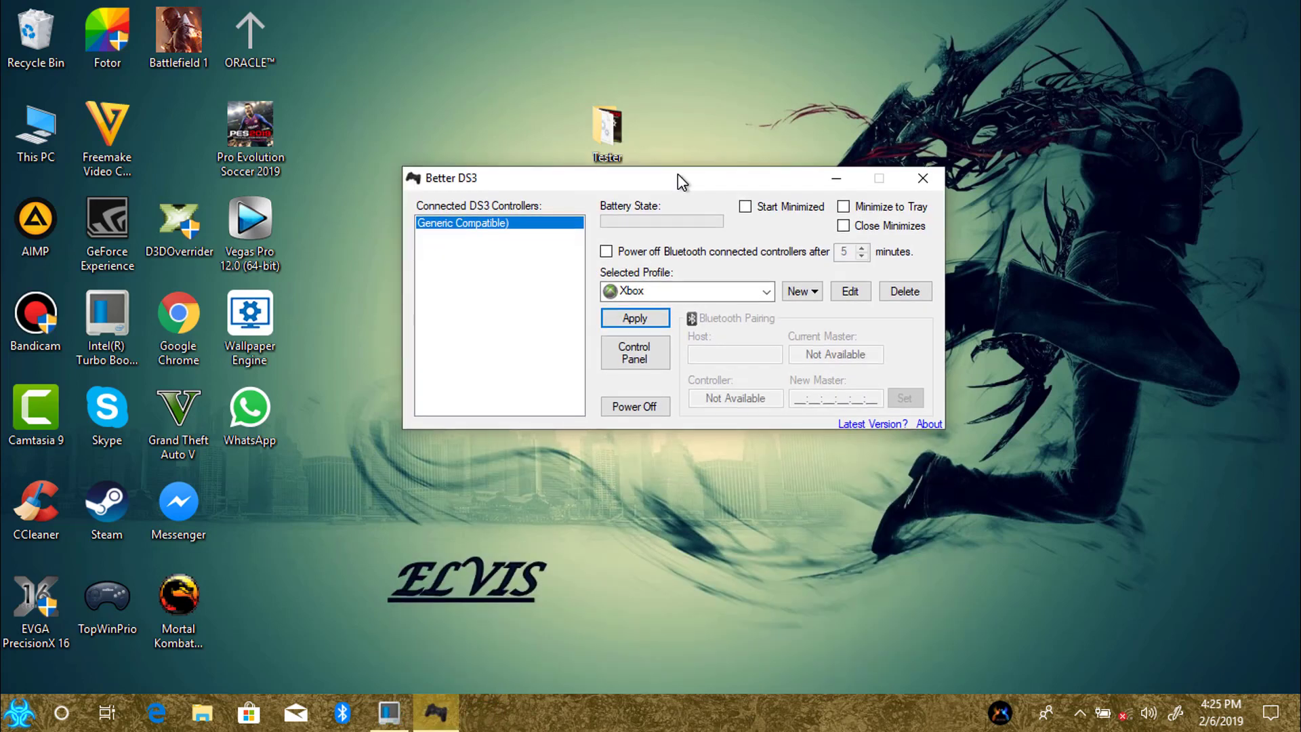
{"action": "left_click", "coordinate": [846, 284]}
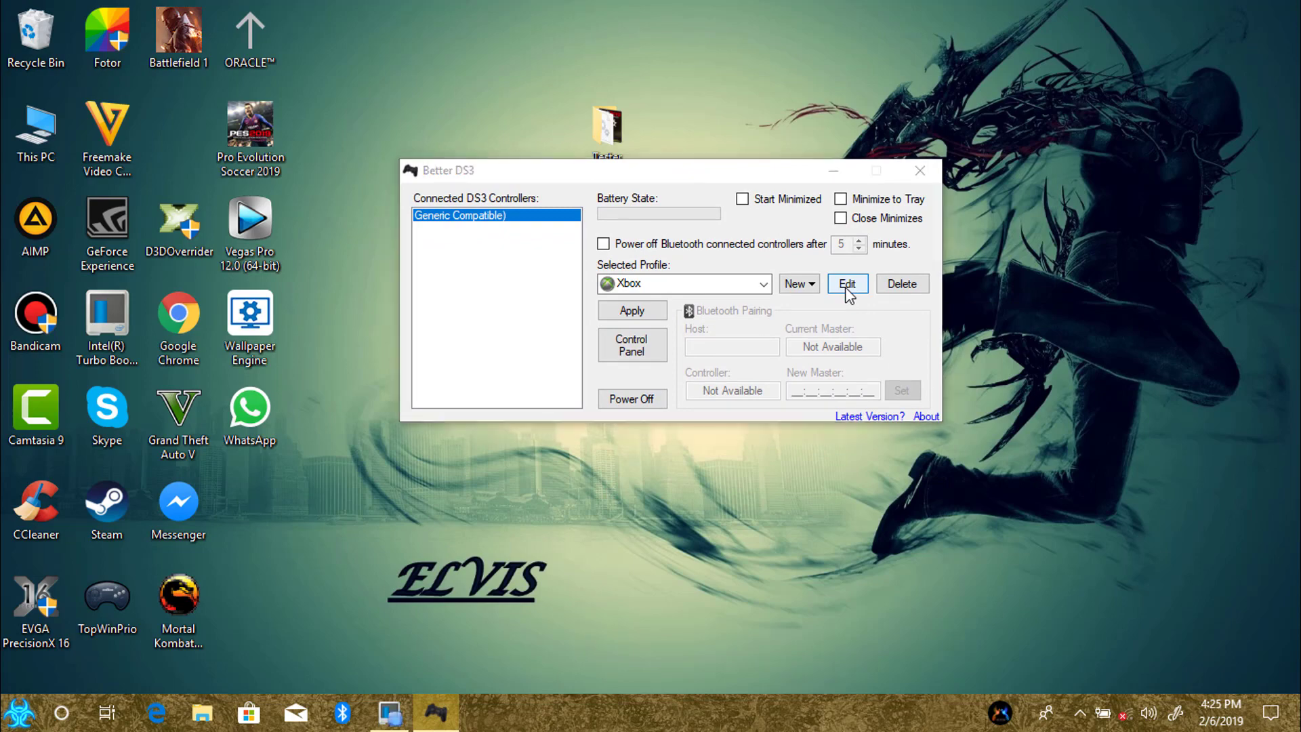
{"action": "left_click_drag", "start_coordinate": [839, 292], "coordinate": [660, 149]}
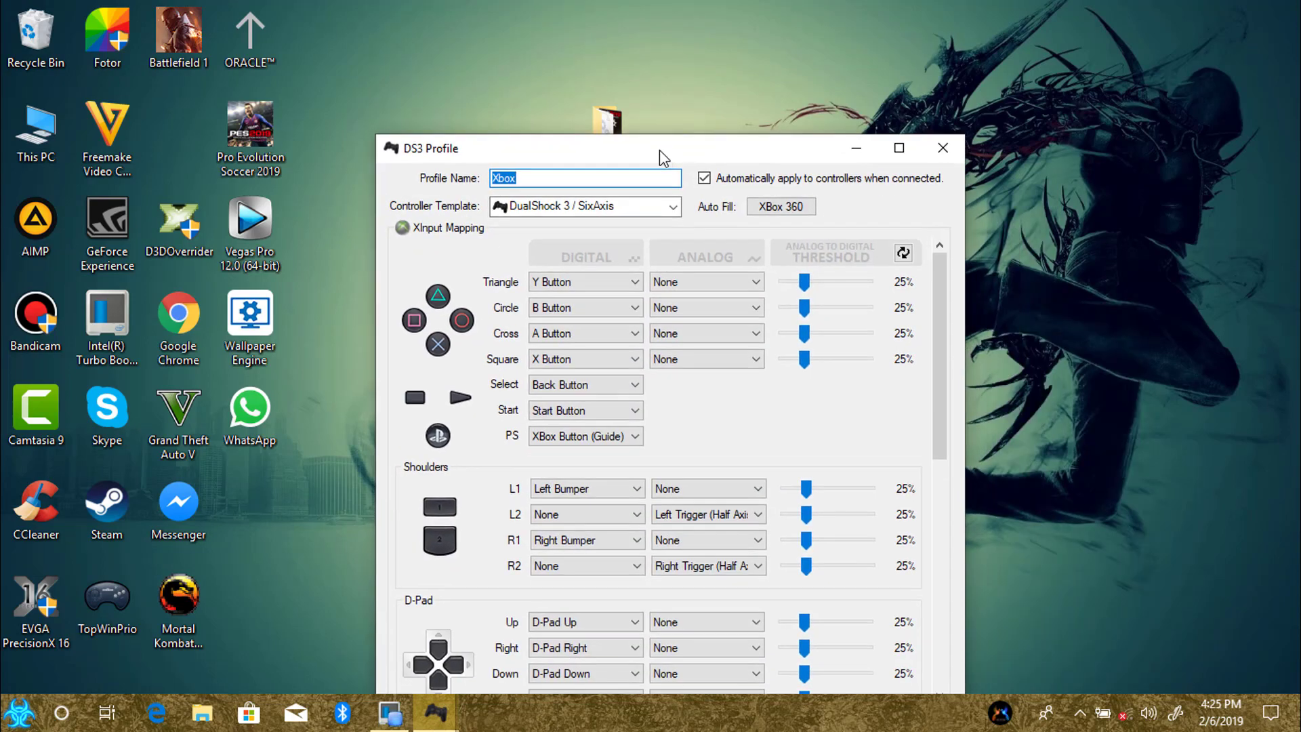
{"action": "double_click", "coordinate": [661, 149]}
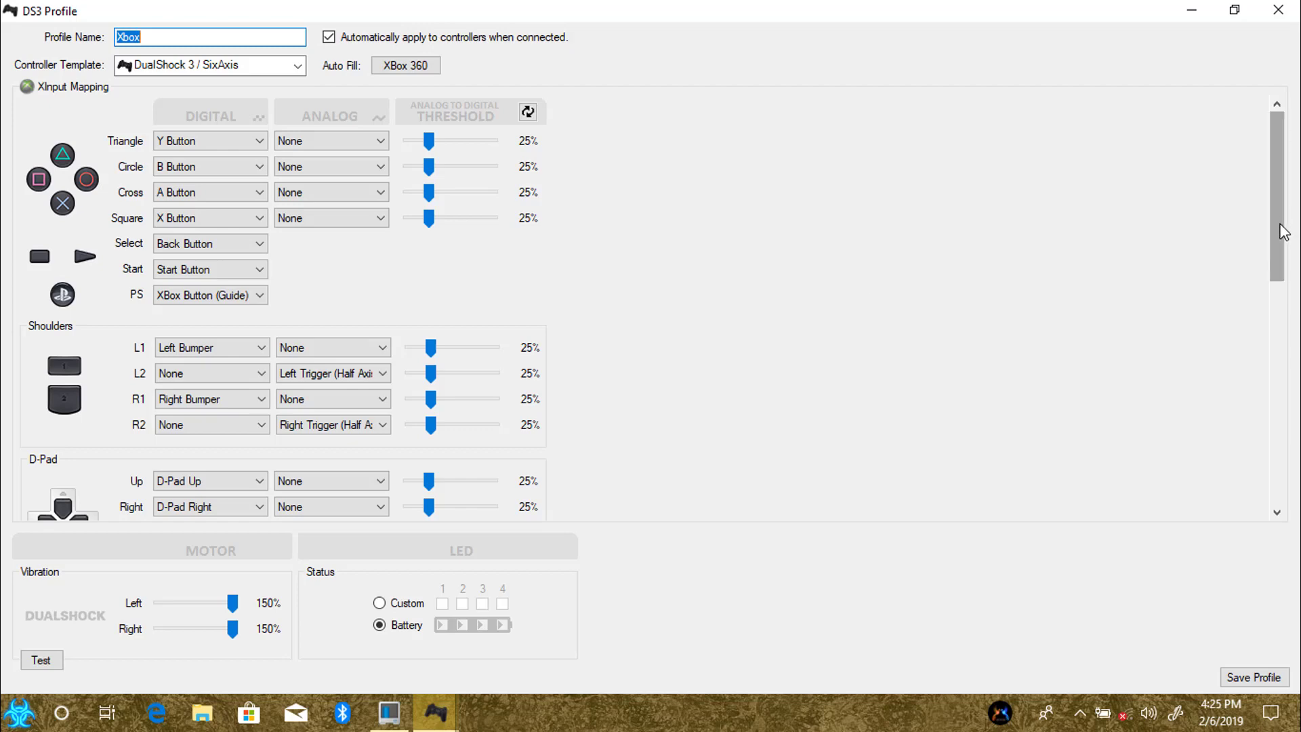
{"action": "left_click_drag", "start_coordinate": [1281, 224], "coordinate": [1280, 447]}
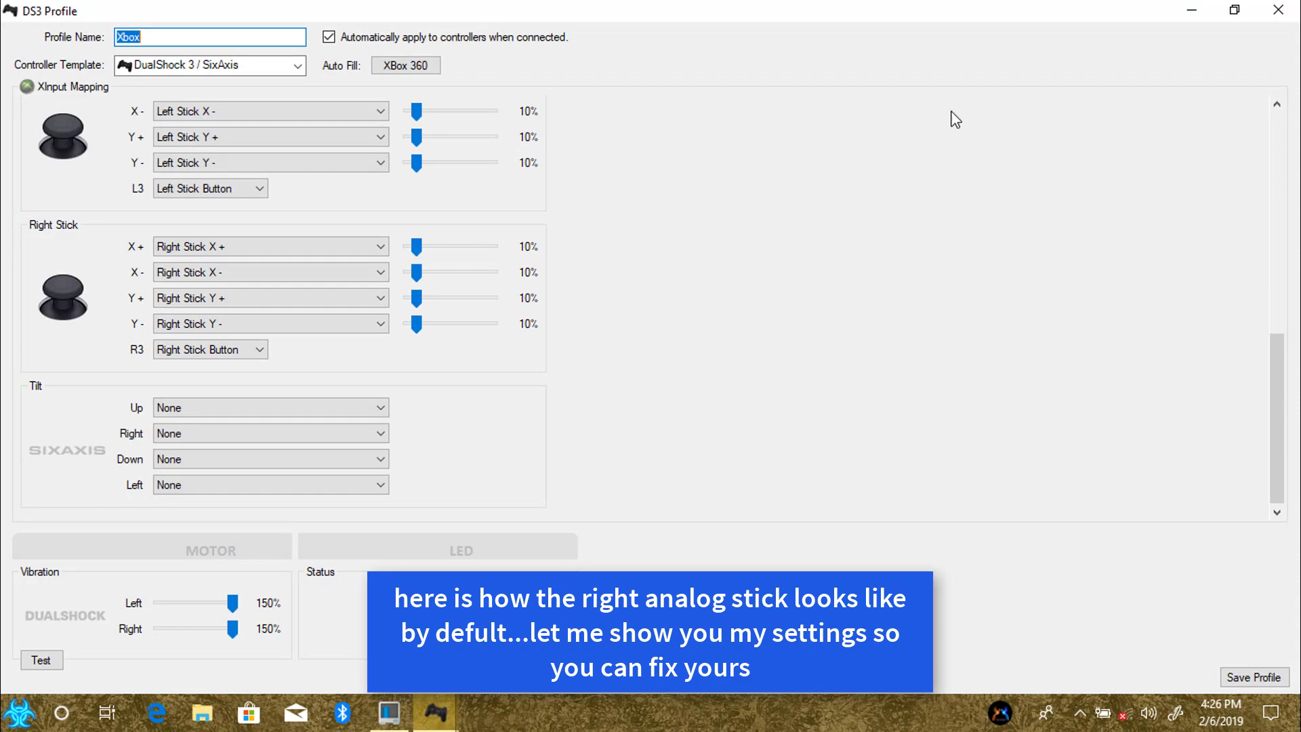
{"action": "left_click", "coordinate": [1279, 10]}
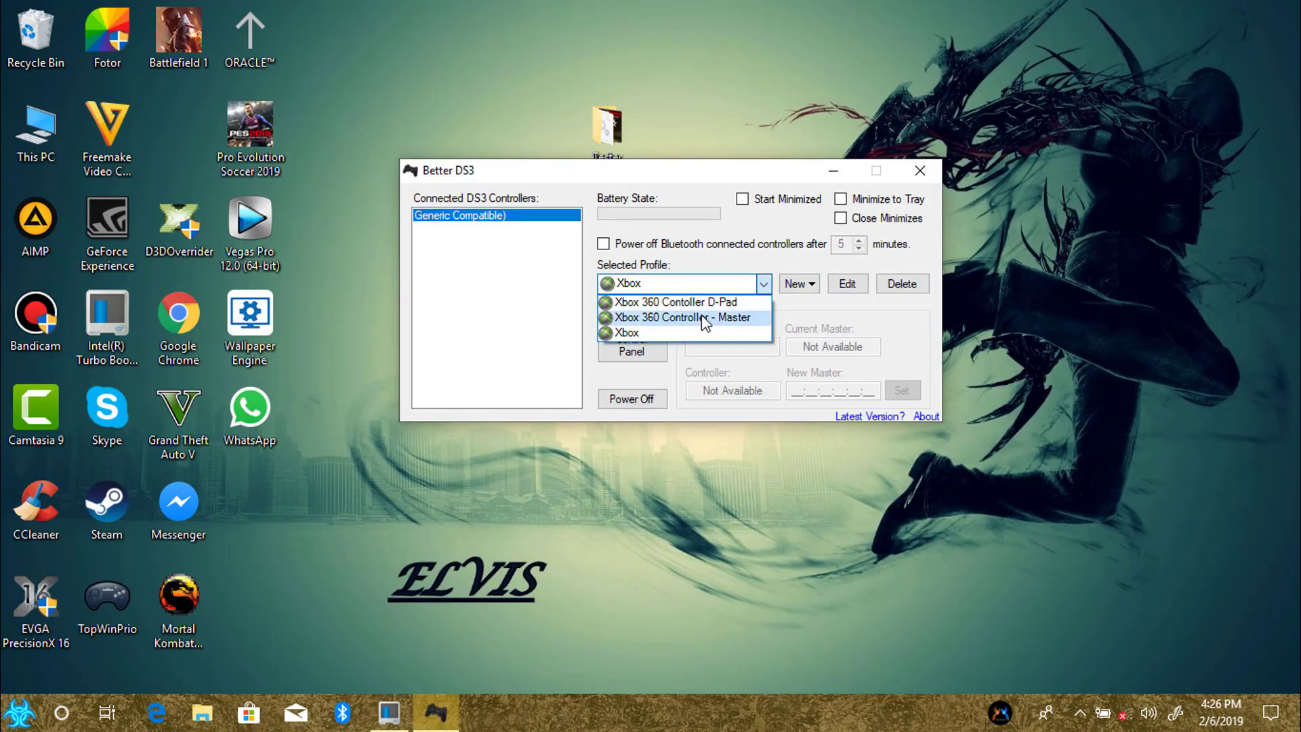
Select the Xbox 360 Controller - Master profile and apply it to the connected controller
{"action": "left_click", "coordinate": [701, 317]}
{"action": "left_click", "coordinate": [631, 314]}
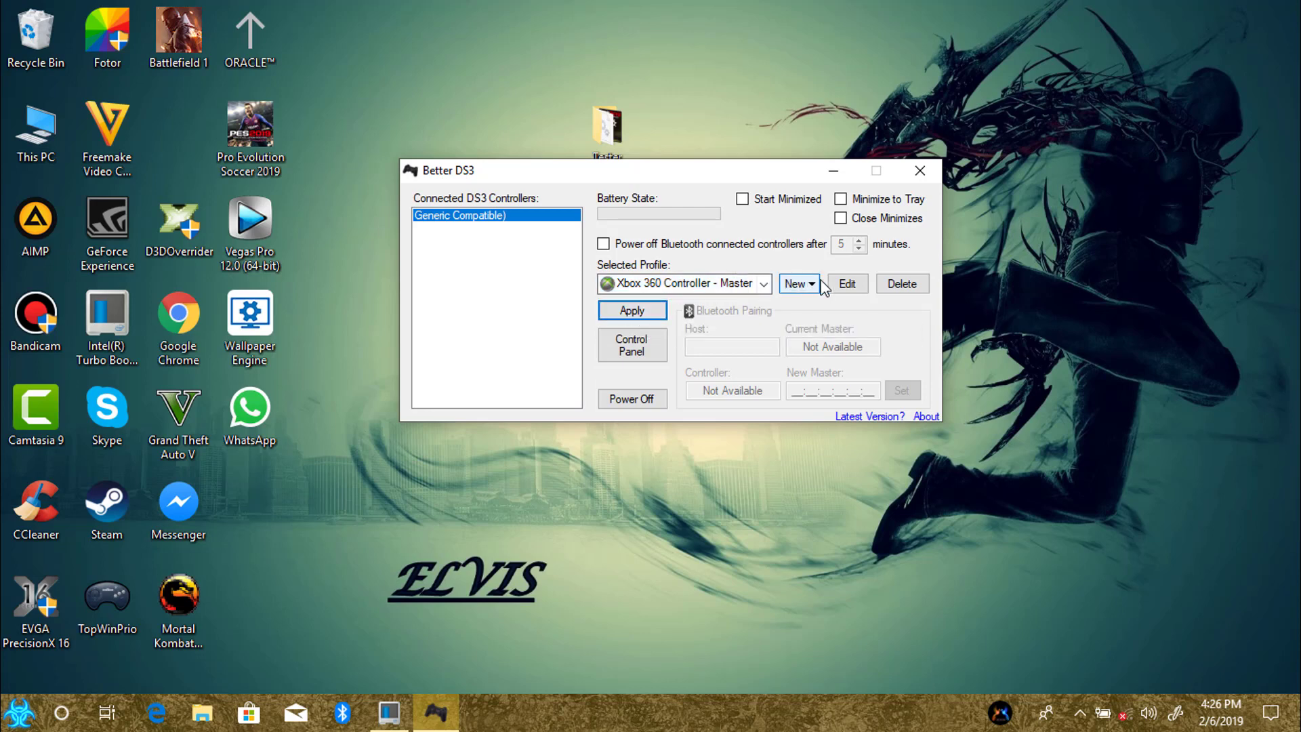
Open the Xbox 360 Controller profile for editing, maximize its window, and review the XInput mapping from the face buttons down to Right Stick and Tilt
{"action": "left_click", "coordinate": [848, 284]}
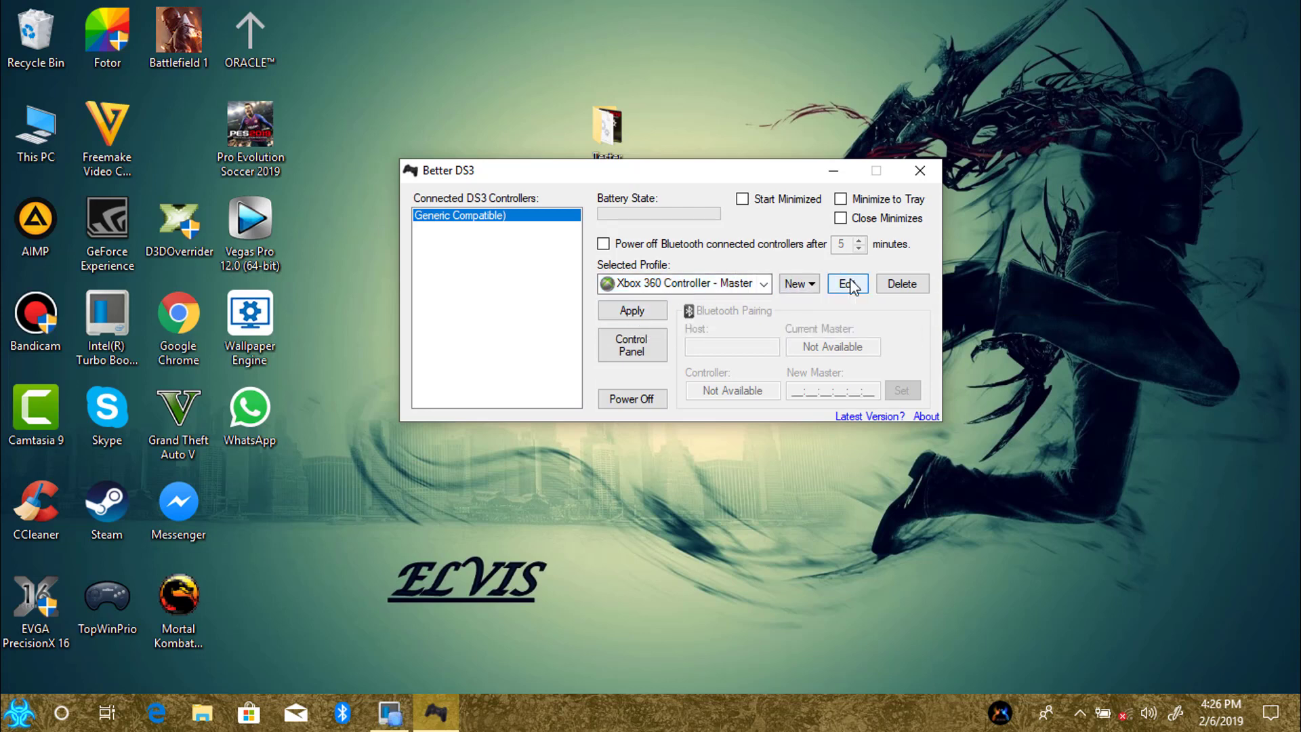
{"action": "left_click_drag", "start_coordinate": [847, 284], "coordinate": [685, 115]}
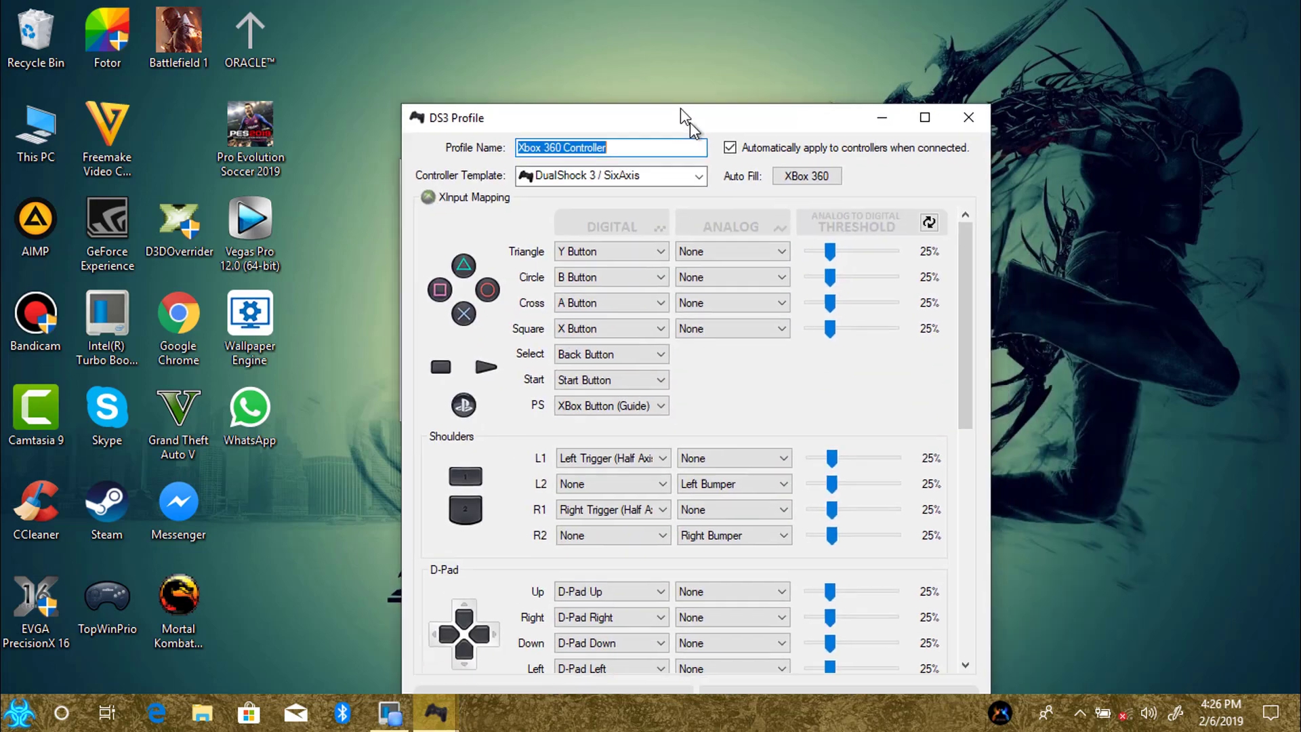
{"action": "double_click", "coordinate": [681, 116]}
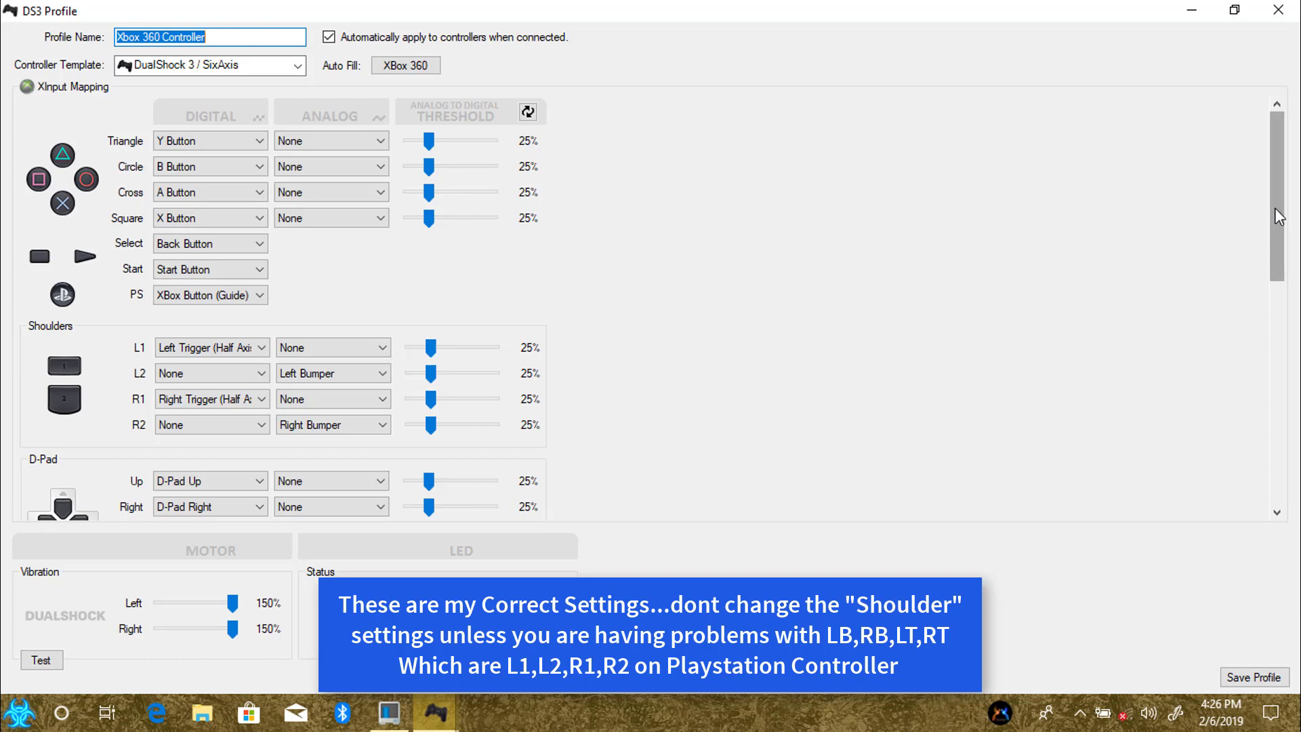
{"action": "left_click_drag", "start_coordinate": [1278, 200], "coordinate": [1287, 434]}
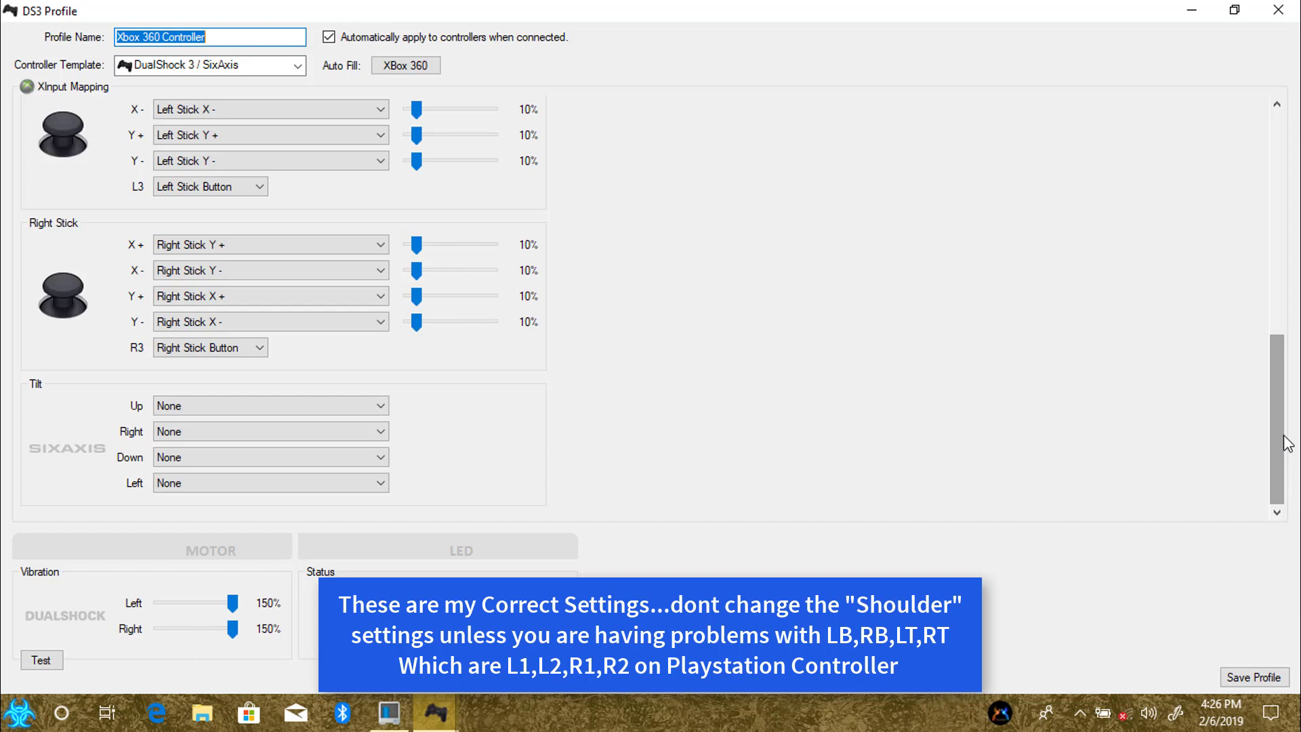
{"action": "left_click_drag", "start_coordinate": [1288, 444], "coordinate": [1278, 335]}
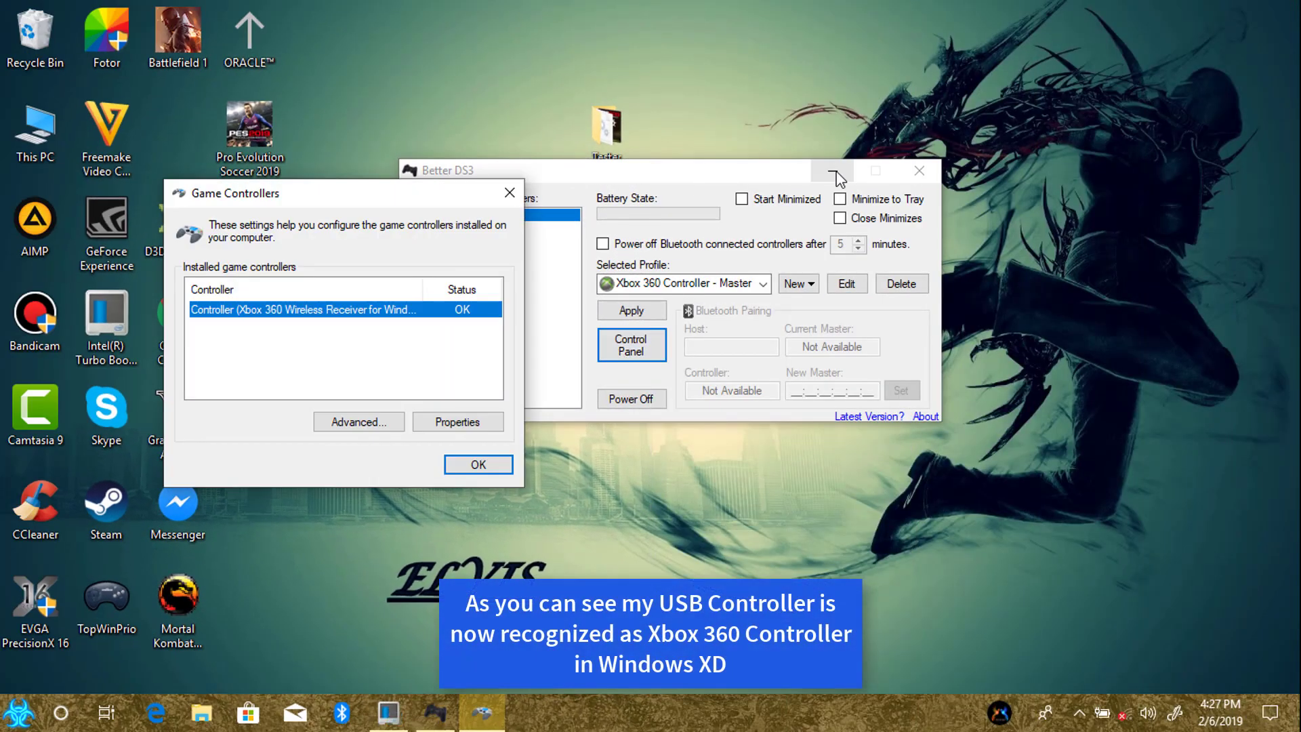
Minimize Better DS3, move the Game Controllers dialog clear, and open the test properties of Controller (Xbox 360 Wireless Receiver for Windows)
{"action": "left_click", "coordinate": [833, 170]}
{"action": "left_click_drag", "start_coordinate": [403, 203], "coordinate": [751, 95]}
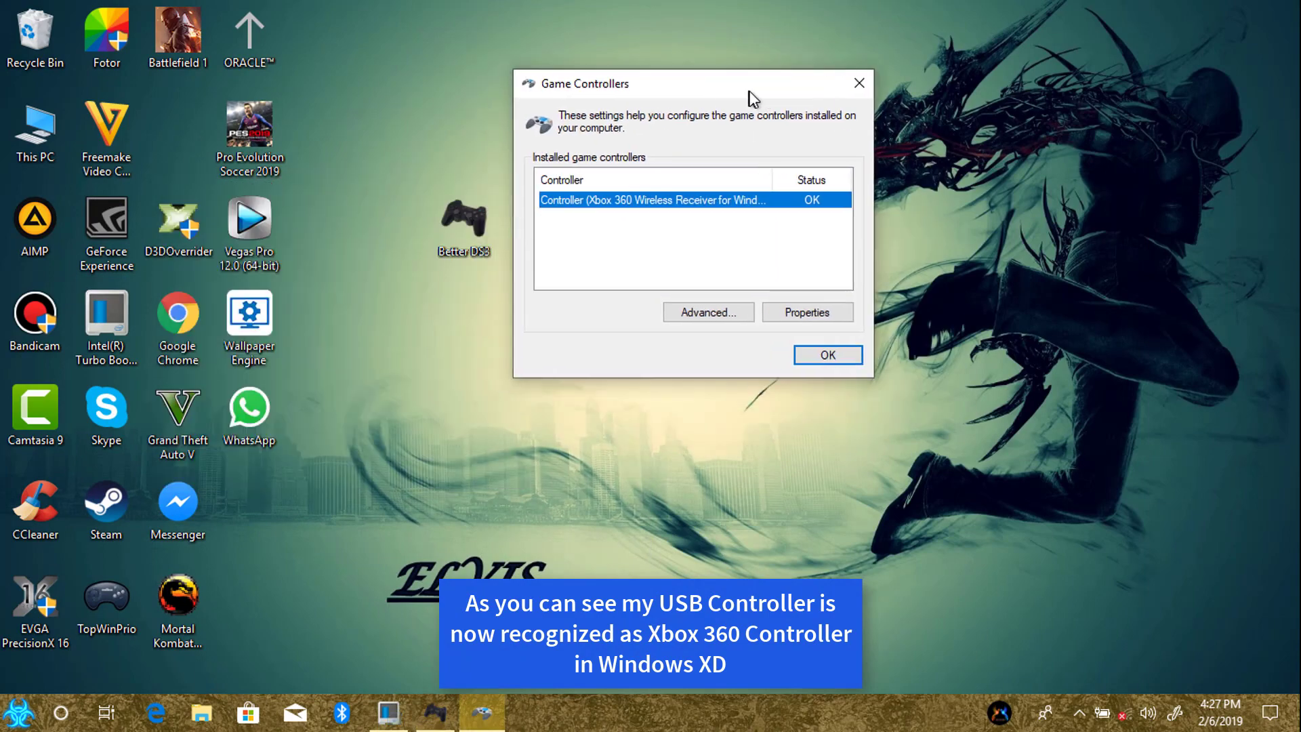
{"action": "double_click", "coordinate": [721, 201]}
{"action": "left_click", "coordinate": [824, 161]}
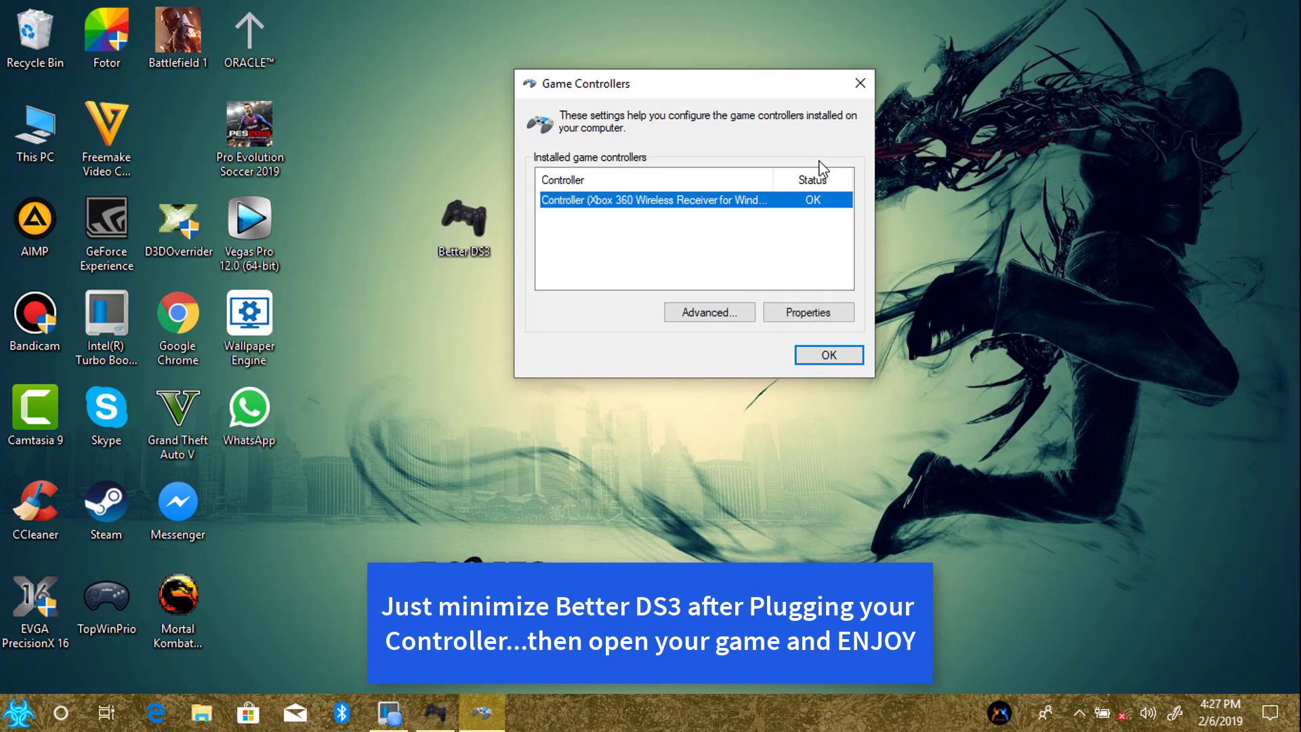
{"action": "double_click", "coordinate": [698, 200]}
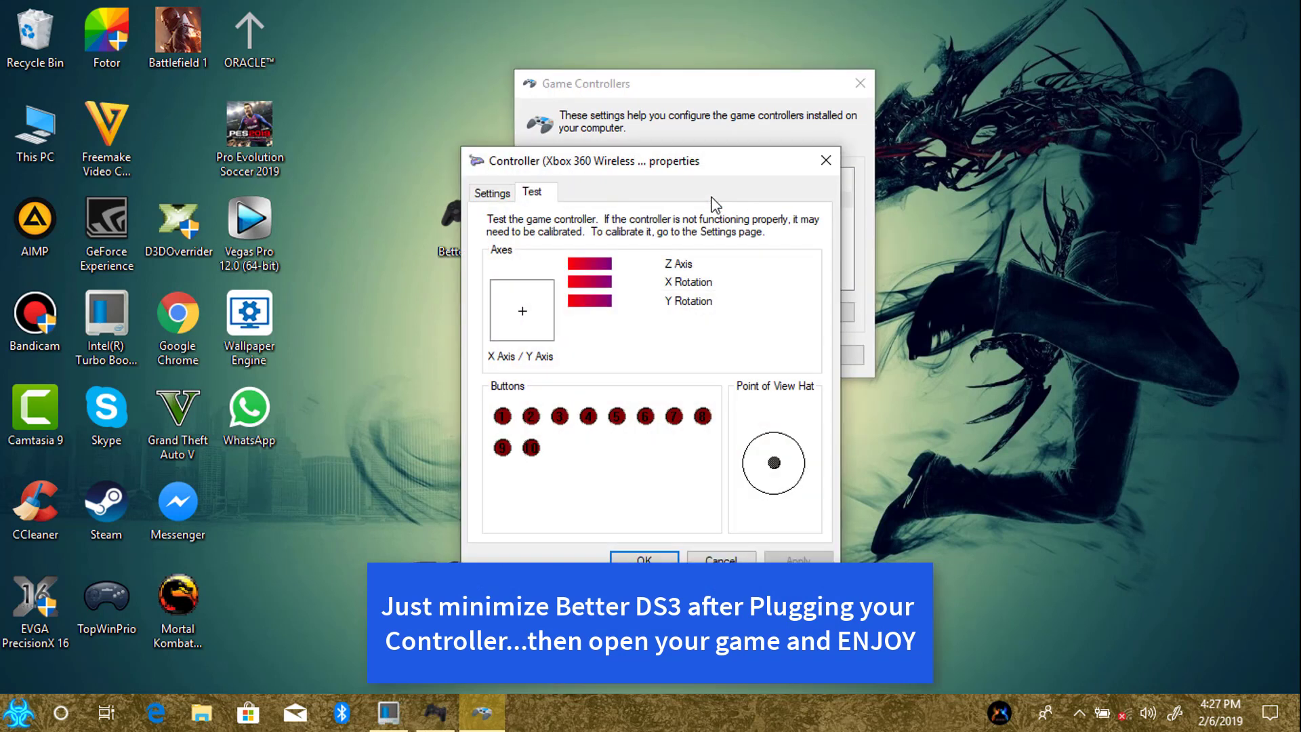